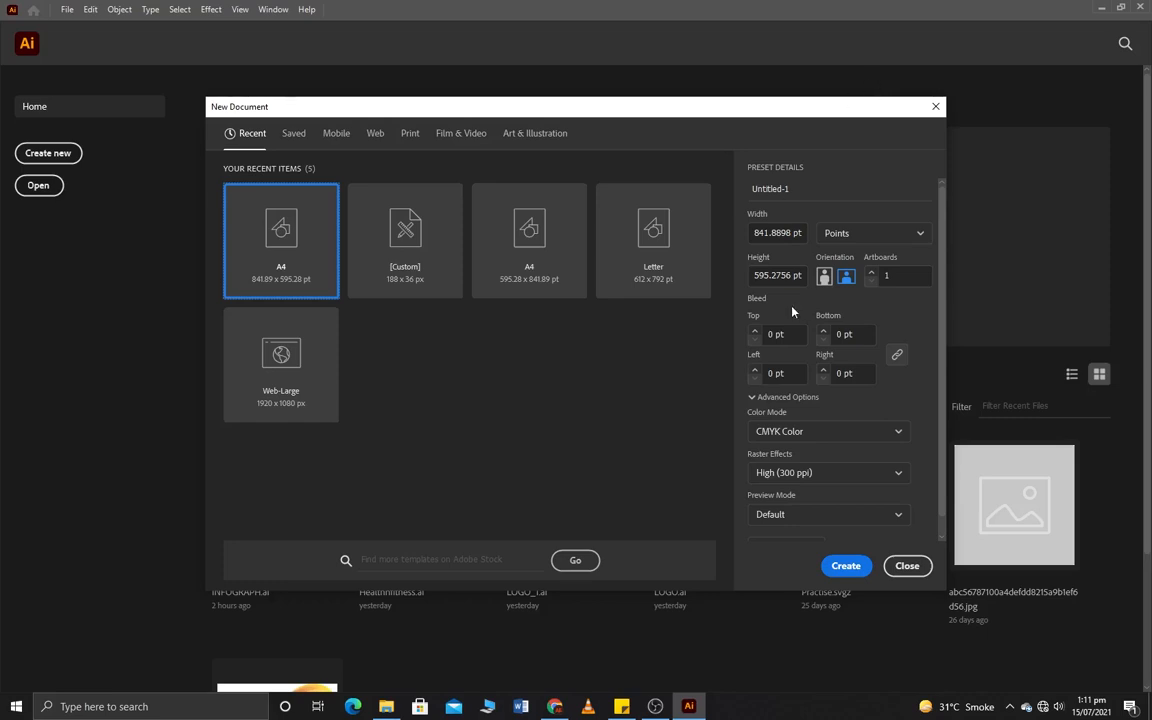
Create a landscape A4 print document named INFOGRAPHS.
click(409, 134)
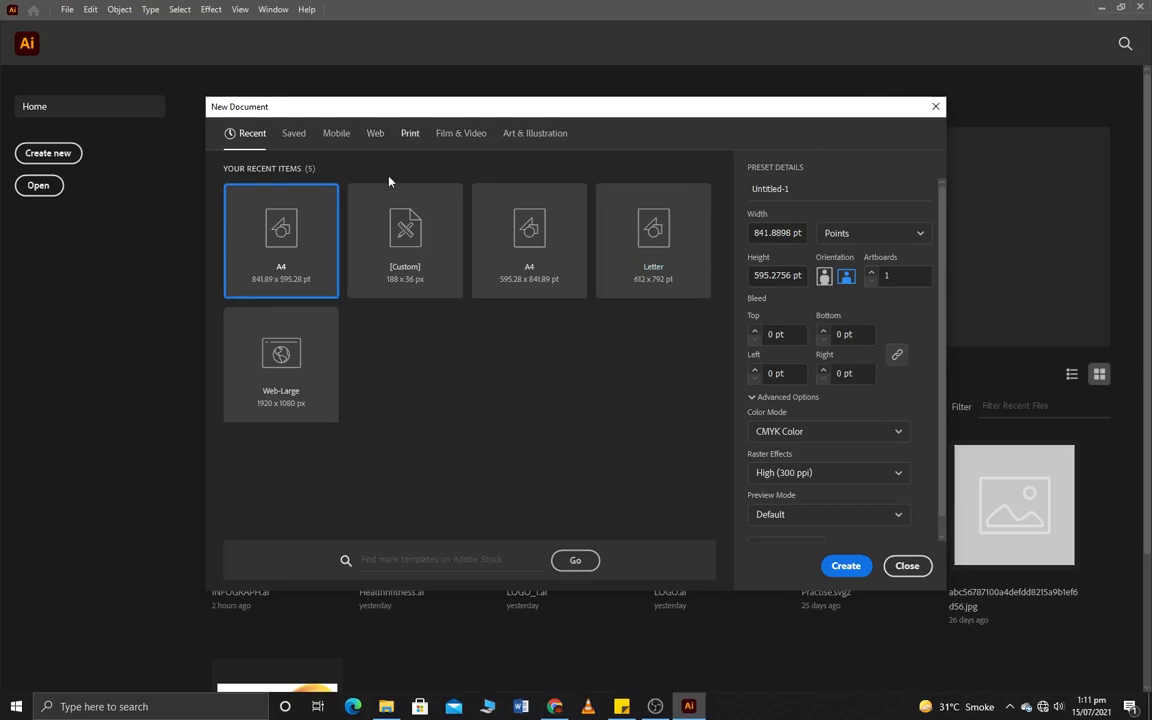
click(413, 240)
click(846, 277)
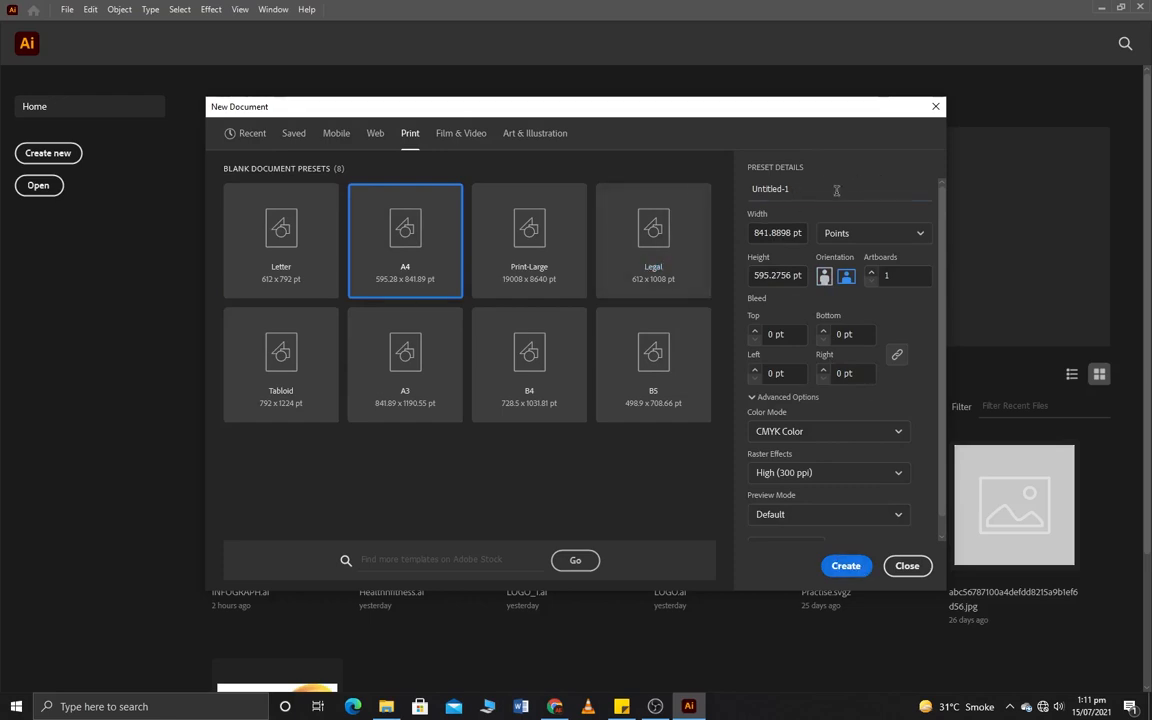
click(770, 189)
text(INFOGRAPHS)
key(Return)
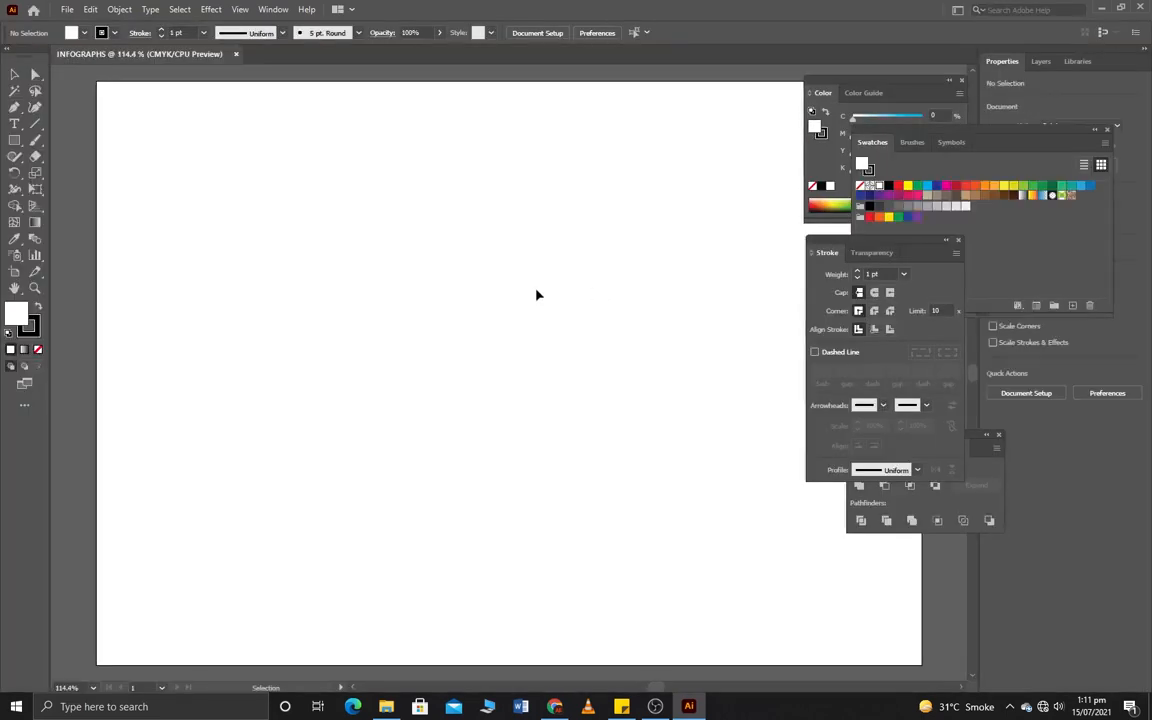
Draw a circle about 103 pt in diameter in the upper-left area of the artboard with the Ellipse tool.
key(ctrl+plus)
key(ctrl+plus)
key(space)
drag(420, 240, 717, 381)
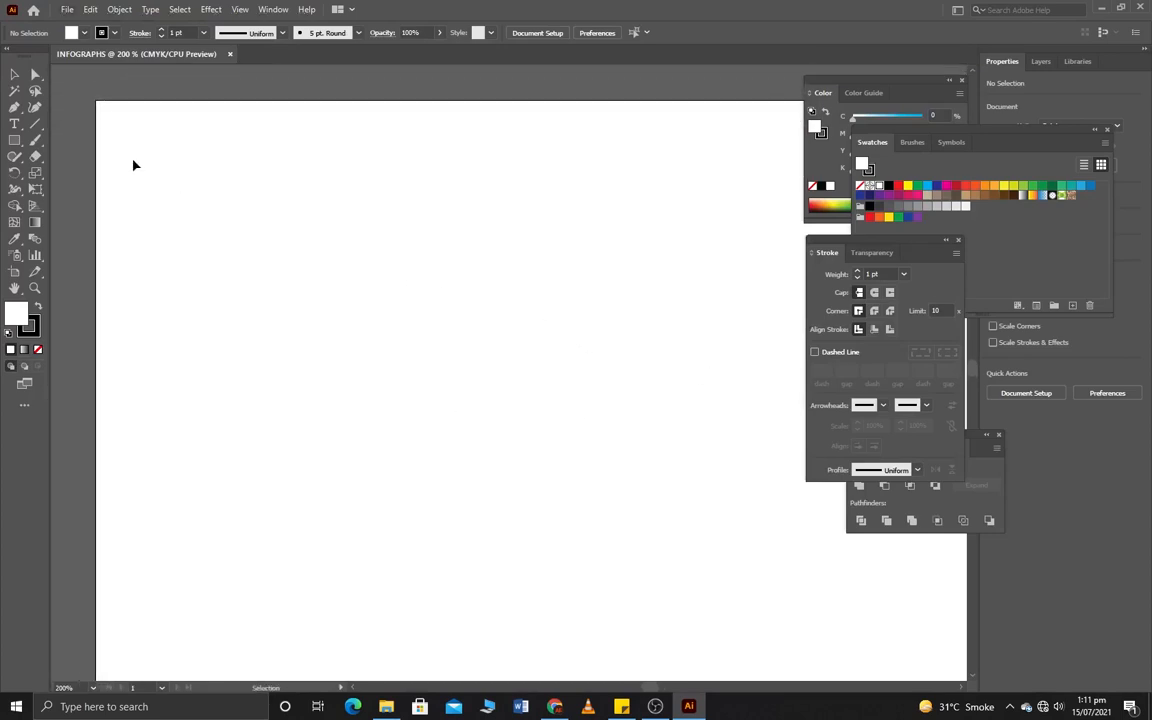
click(14, 140)
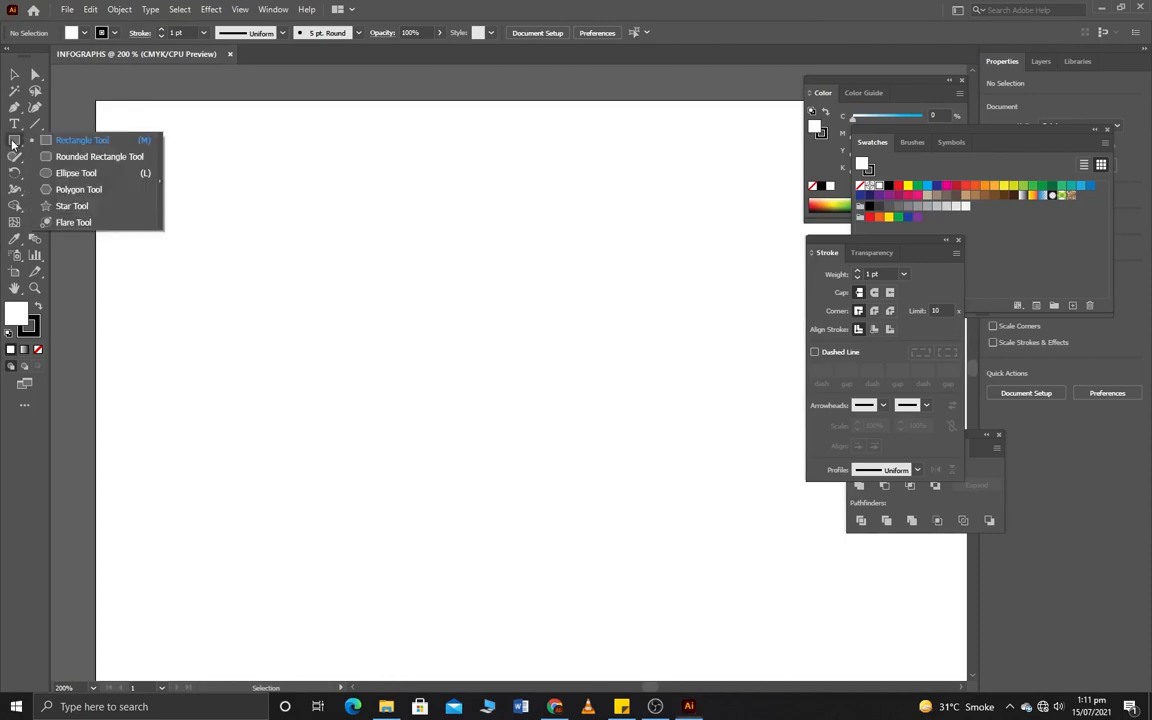
click(52, 156)
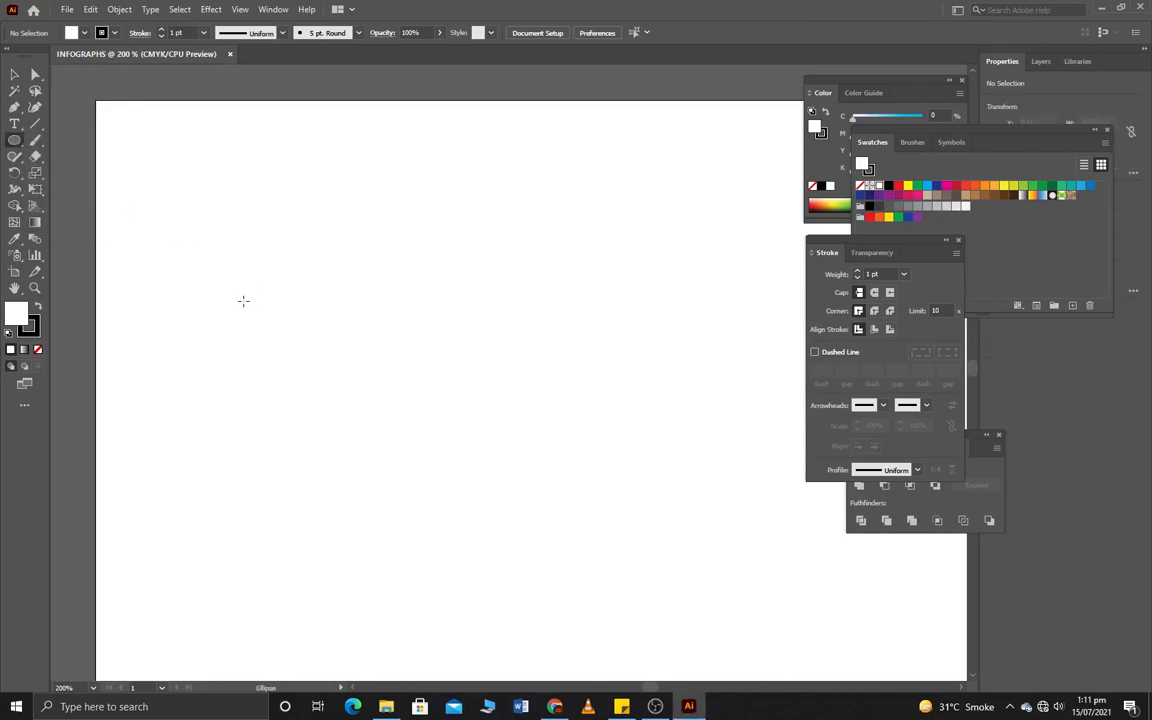
drag(250, 288, 326, 377)
click(13, 76)
click(378, 177)
Draw a vertical straight line, longer than the circle's diameter, in the open area beside the circle.
drag(31, 123, 66, 118)
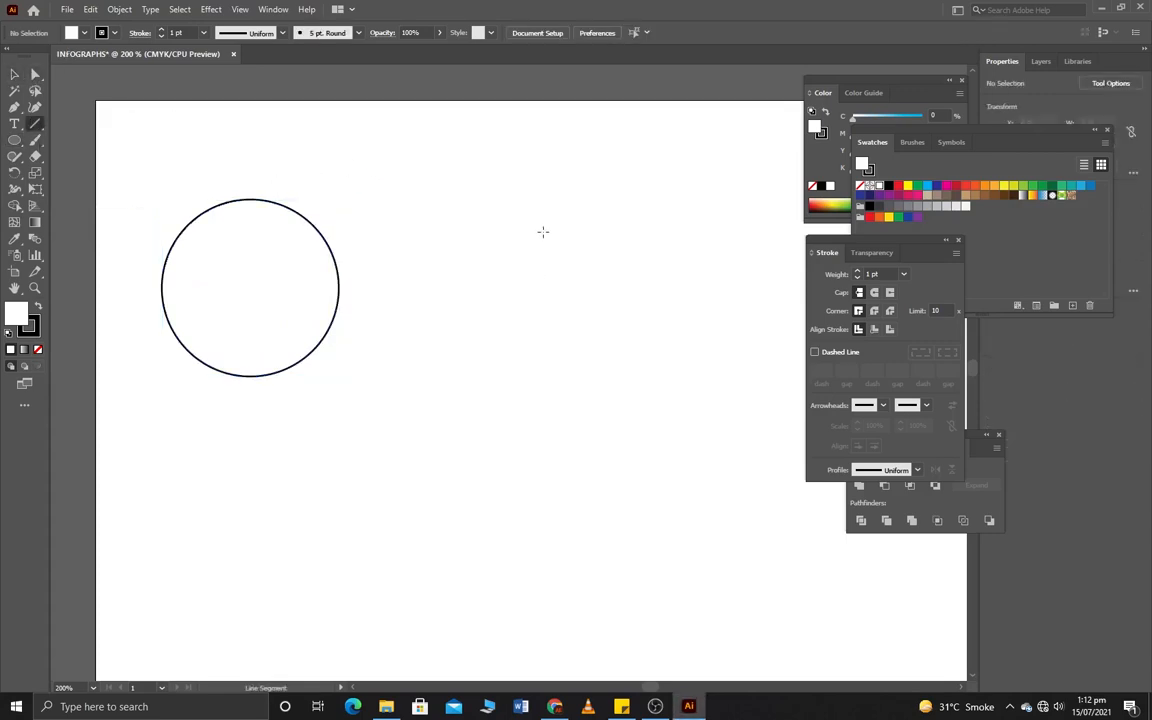
drag(529, 206, 540, 490)
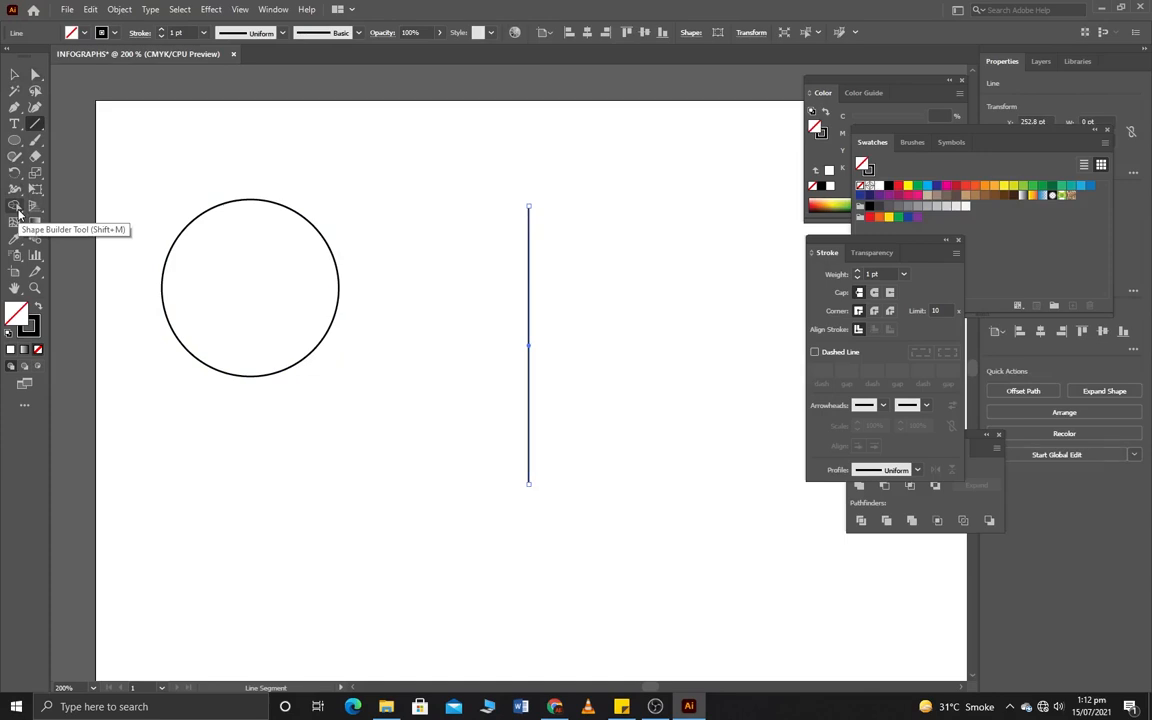
click(15, 75)
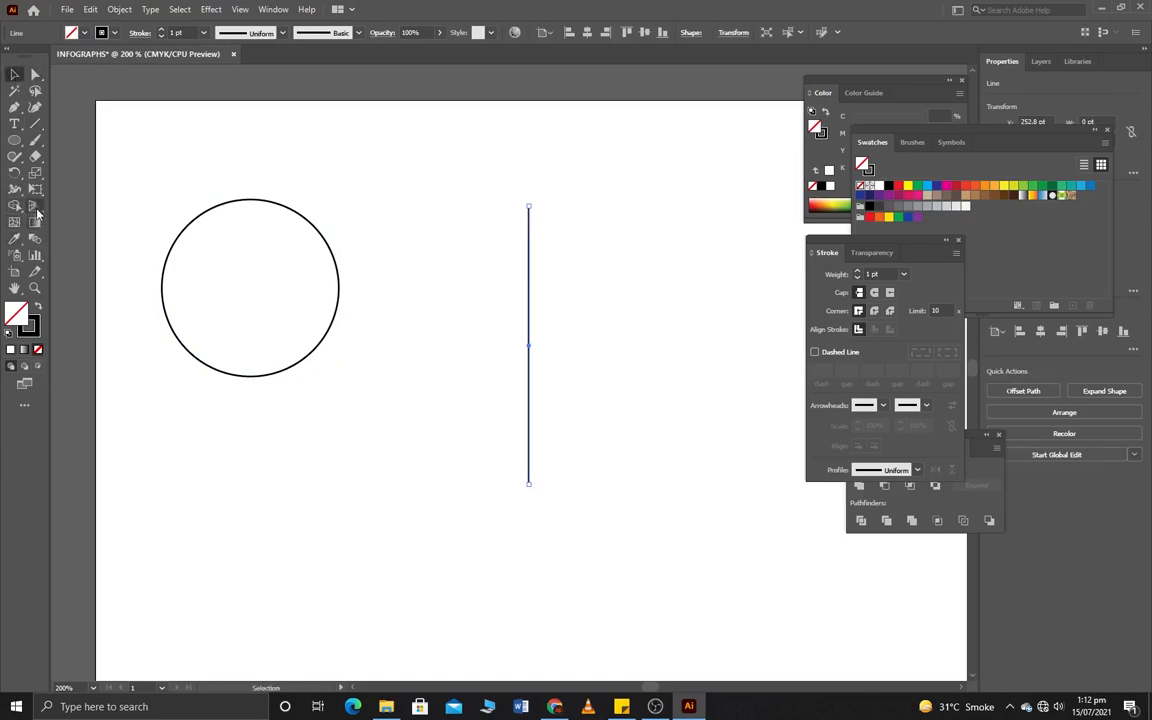
Rotate a copy of the line by 360/5 degrees and repeat the transformation three times to form a five-line star.
click(15, 173)
double_click(15, 173)
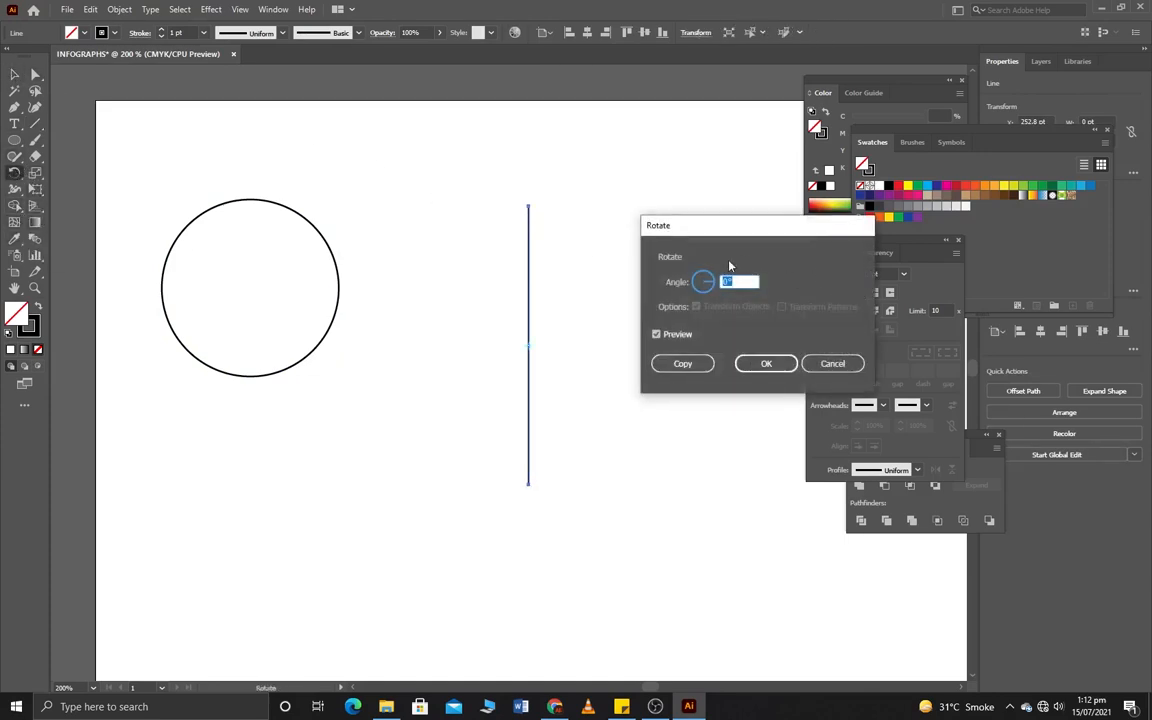
text(360/5)
click(678, 335)
click(678, 335)
click(682, 363)
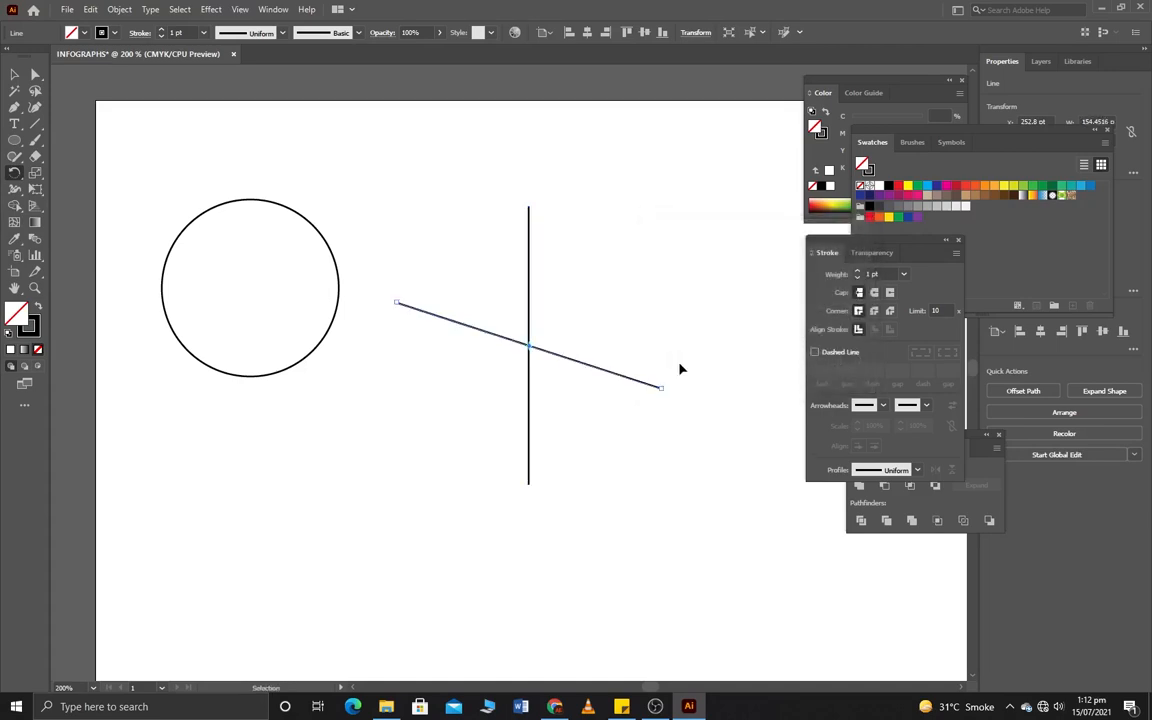
key(ctrl+d)
key(ctrl+d)
key(ctrl+d)
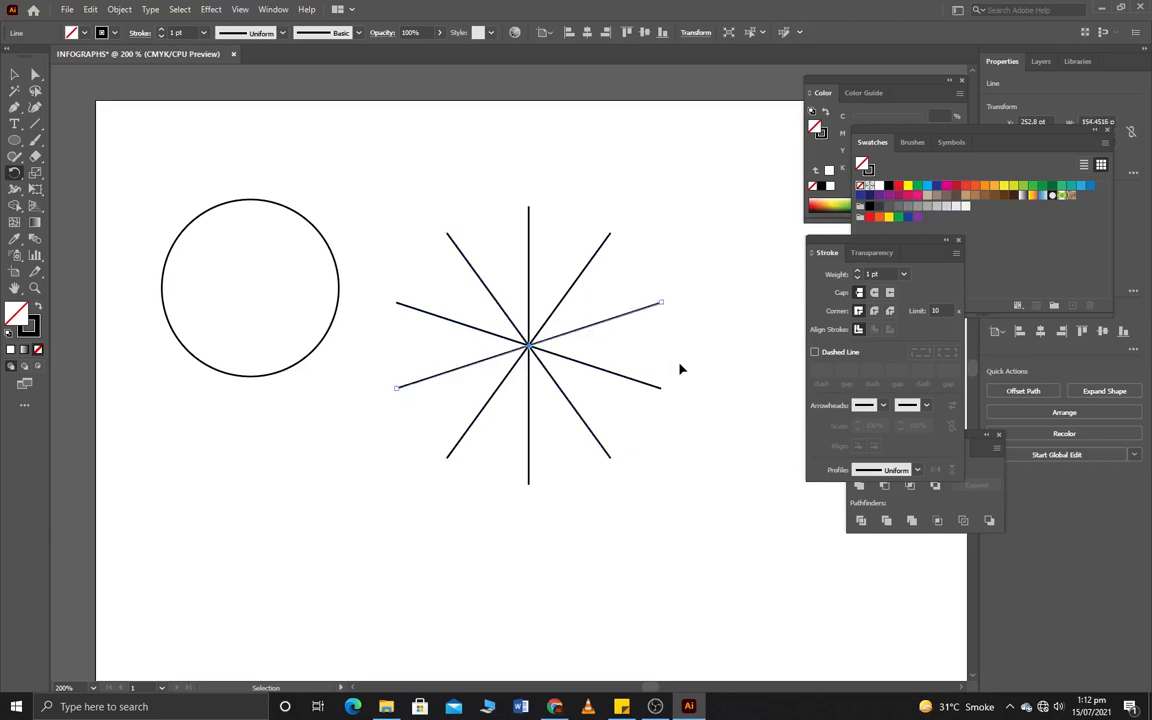
key(r)
Select the circle and all the lines and align them to each other's horizontal and vertical centers.
click(14, 74)
drag(686, 211, 150, 492)
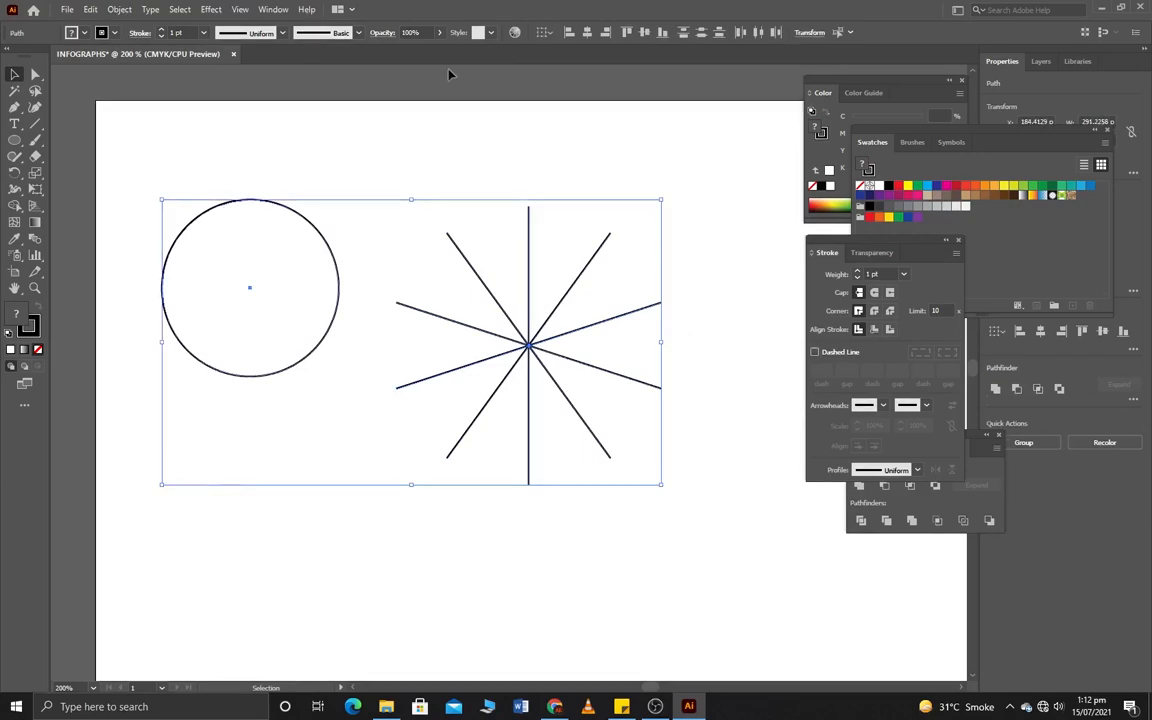
click(592, 32)
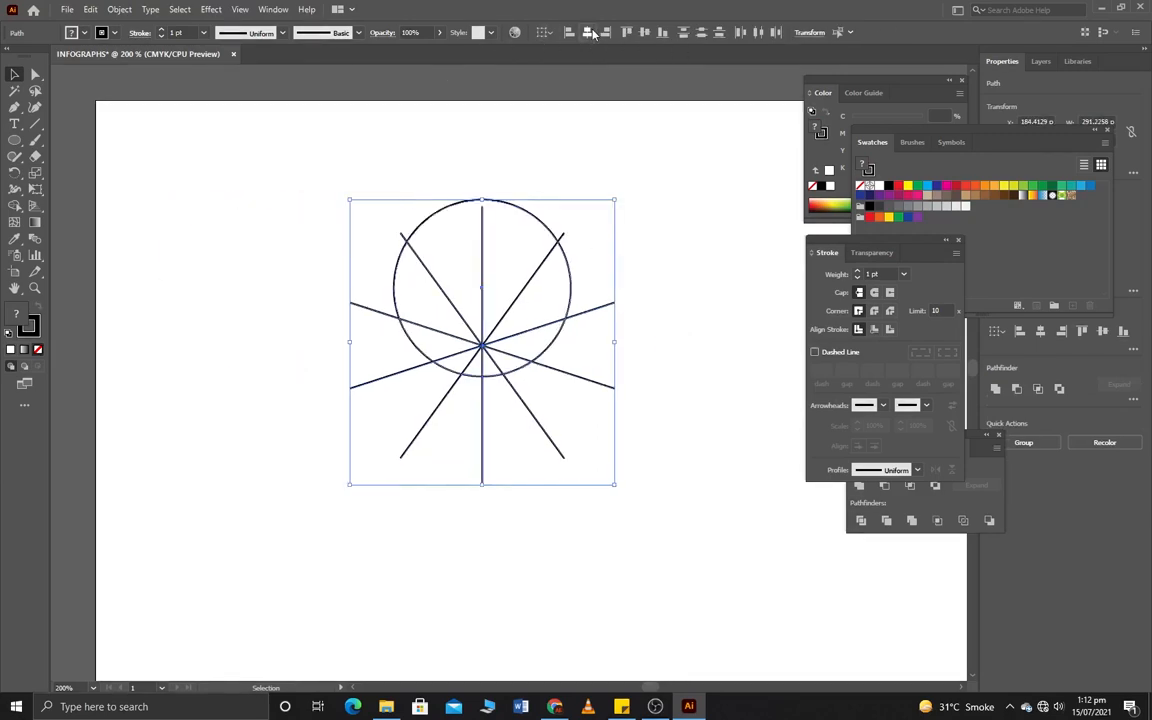
click(645, 33)
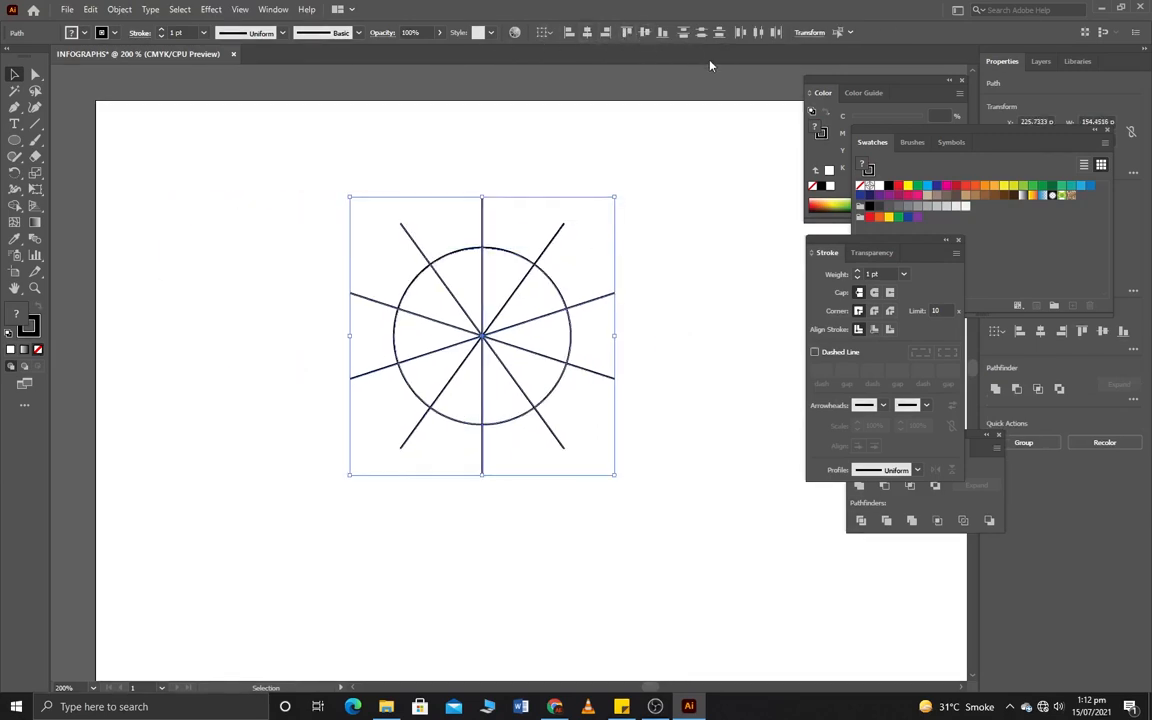
Divide the circle along the crossing lines with the Pathfinder's Divide operation.
drag(681, 152, 338, 475)
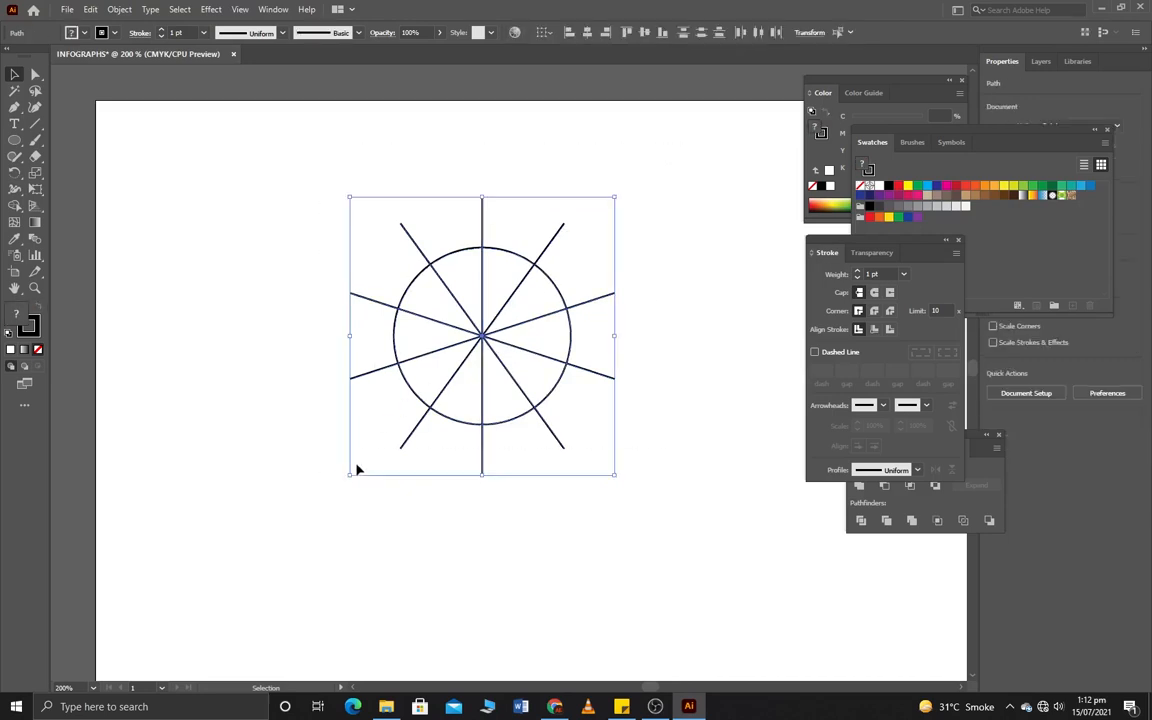
click(990, 452)
mouse_move(958, 440)
mouse_down()
mouse_move(808, 278)
mouse_move(805, 220)
mouse_up()
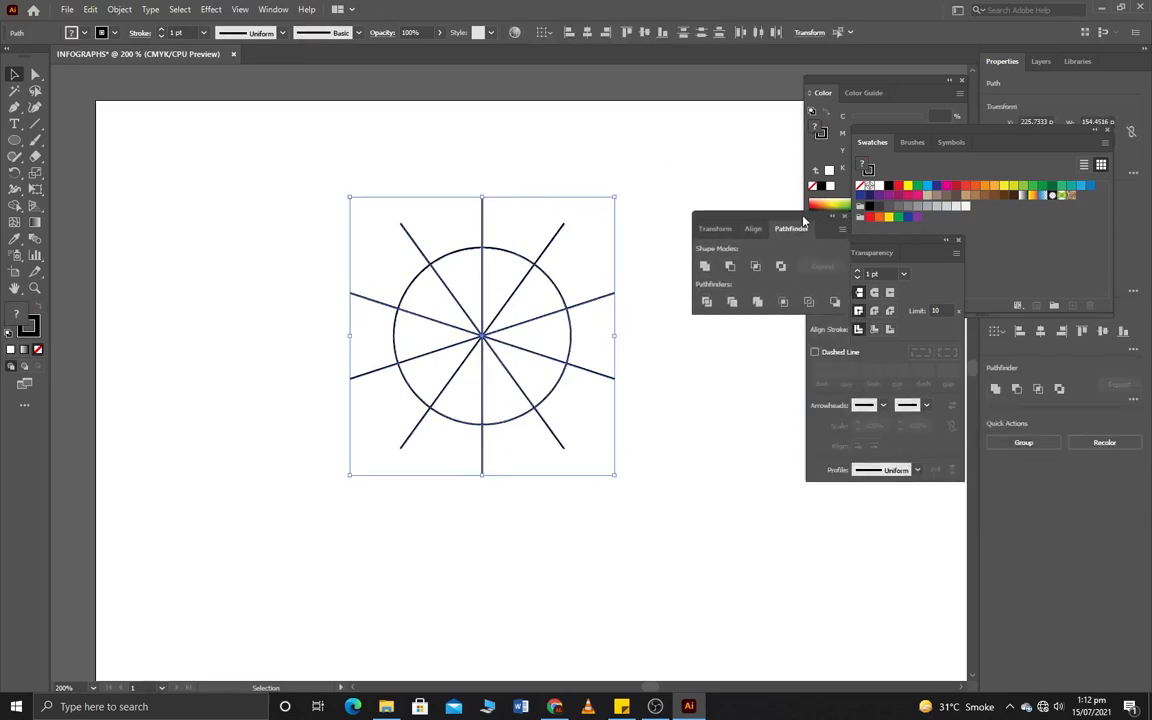
click(707, 303)
click(678, 344)
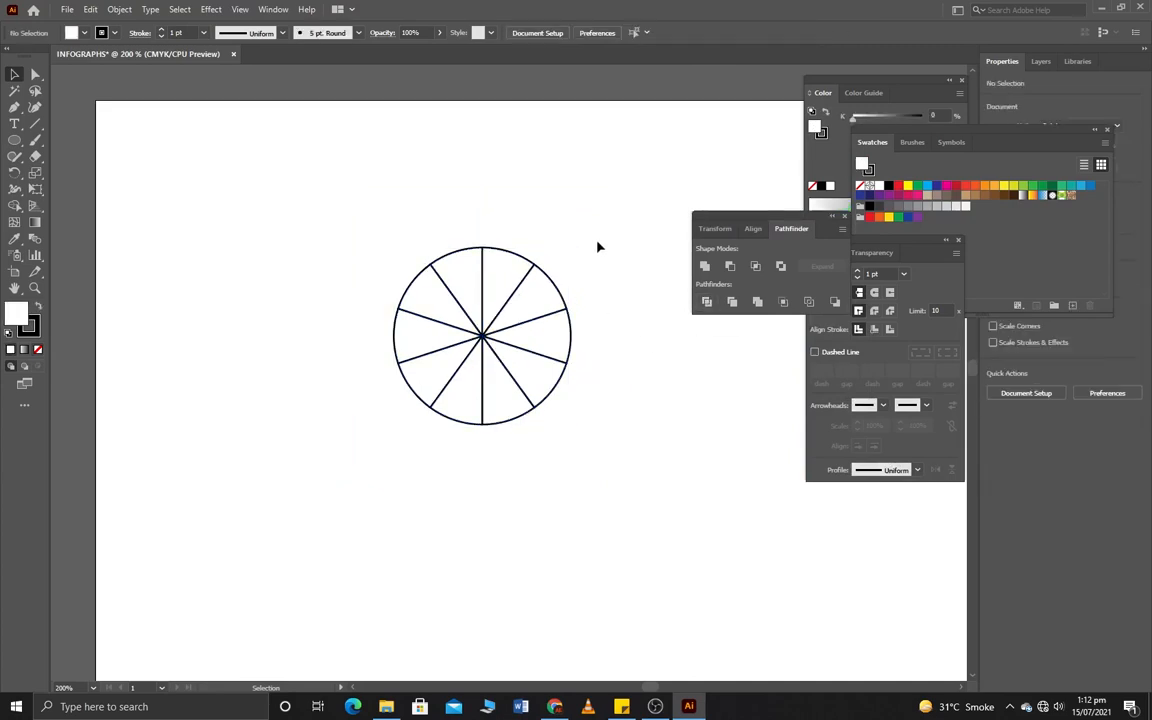
Duplicate the divided circle, leaving one in the artboard's upper-left area and the other near the middle.
click(499, 303)
drag(550, 221, 461, 388)
drag(482, 336, 478, 362)
drag(602, 244, 383, 455)
click(291, 384)
Lasso the center anchor points of the middle divided circle and delete them to remove its spokes.
click(35, 90)
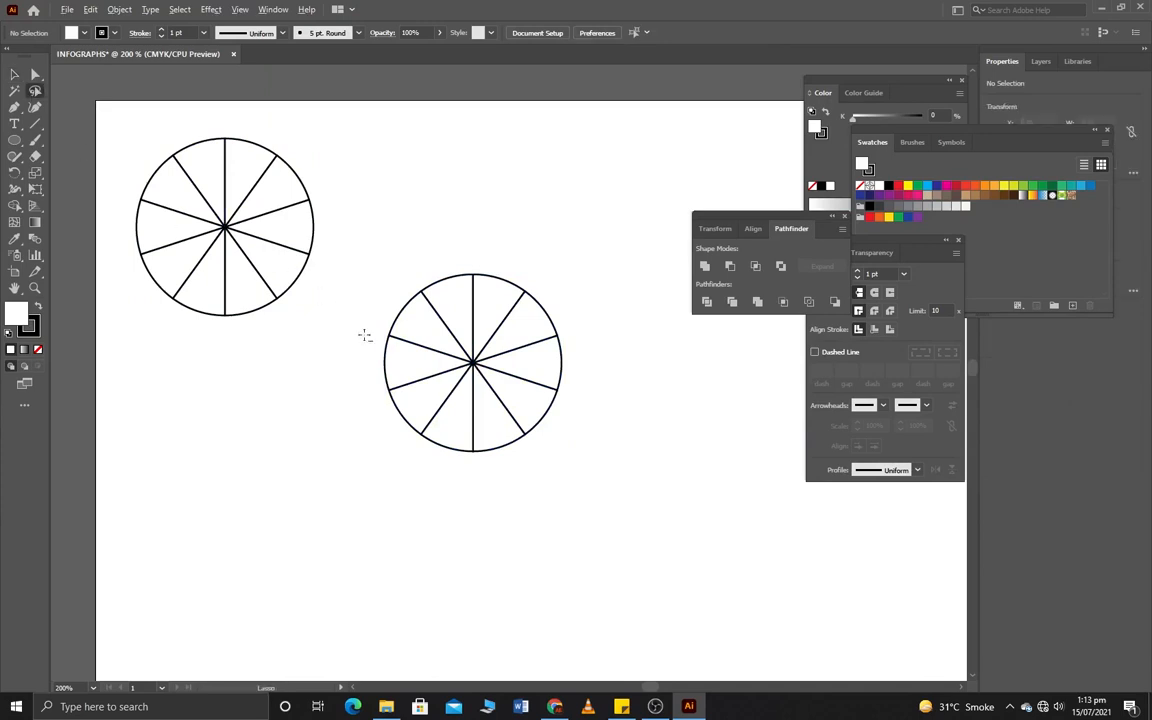
scroll(496, 399, up, 2)
mouse_move(462, 258)
mouse_down()
mouse_move(407, 251)
mouse_move(376, 281)
mouse_move(382, 320)
mouse_move(450, 346)
mouse_move(508, 316)
mouse_move(505, 276)
mouse_move(458, 253)
mouse_up()
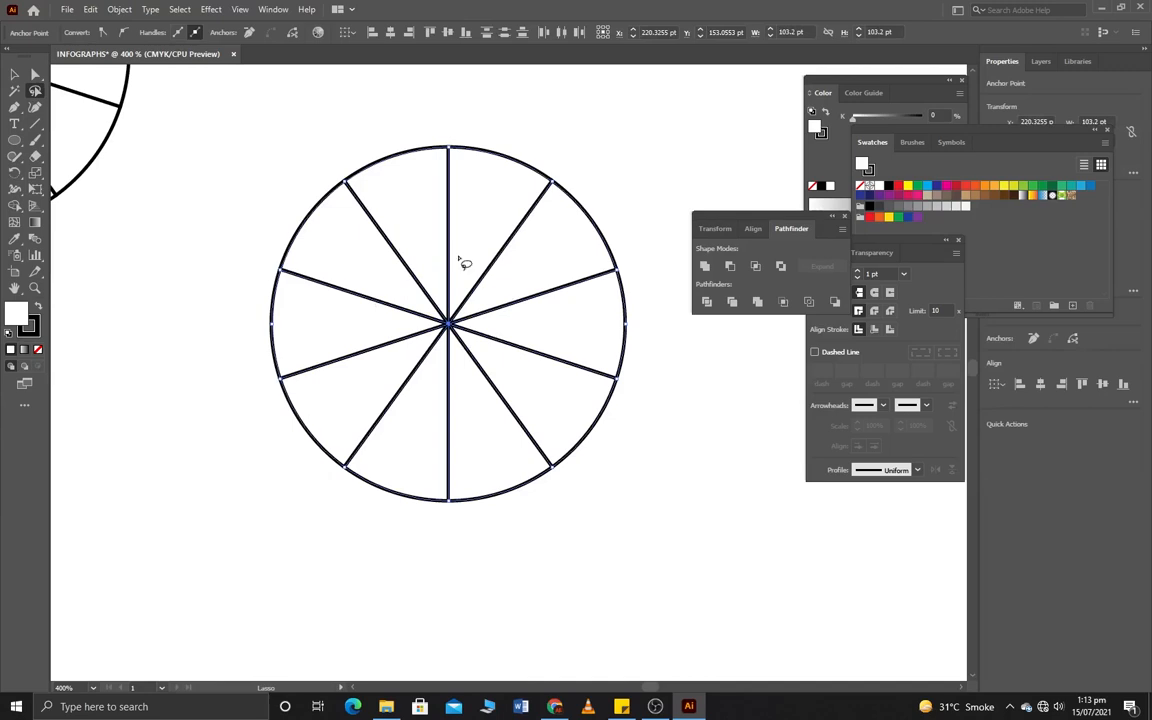
key(Delete)
click(14, 74)
click(332, 76)
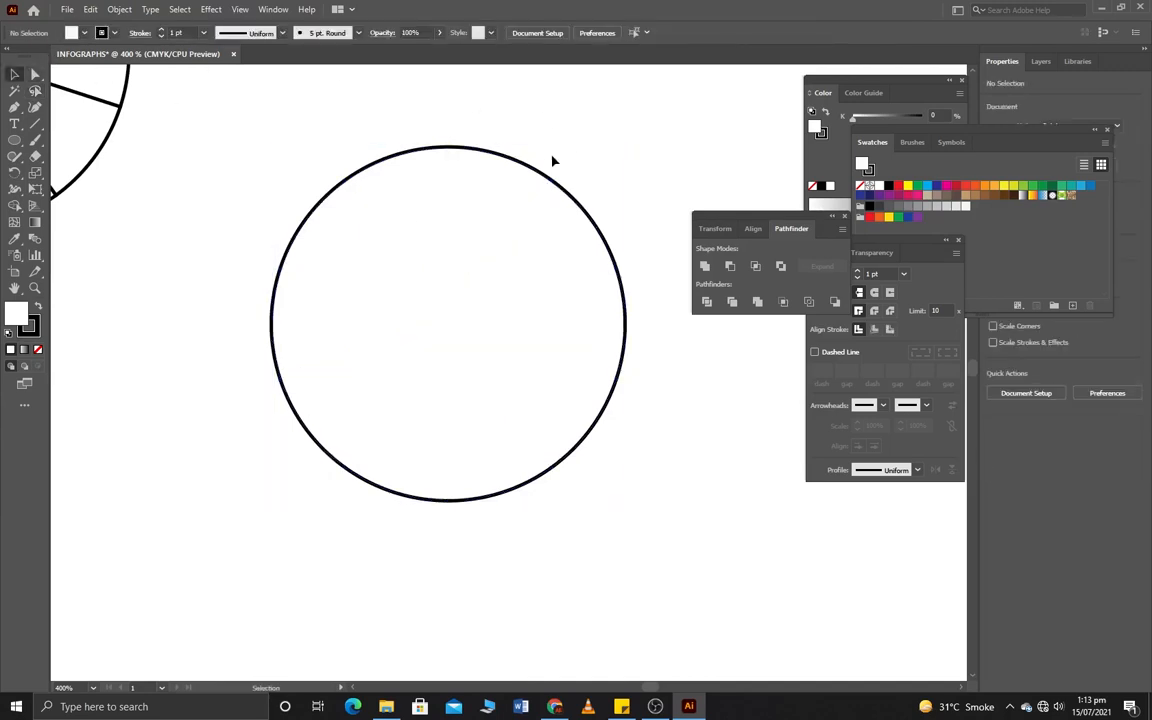
Try moving the whole circle outline and undo the move.
drag(548, 175, 561, 156)
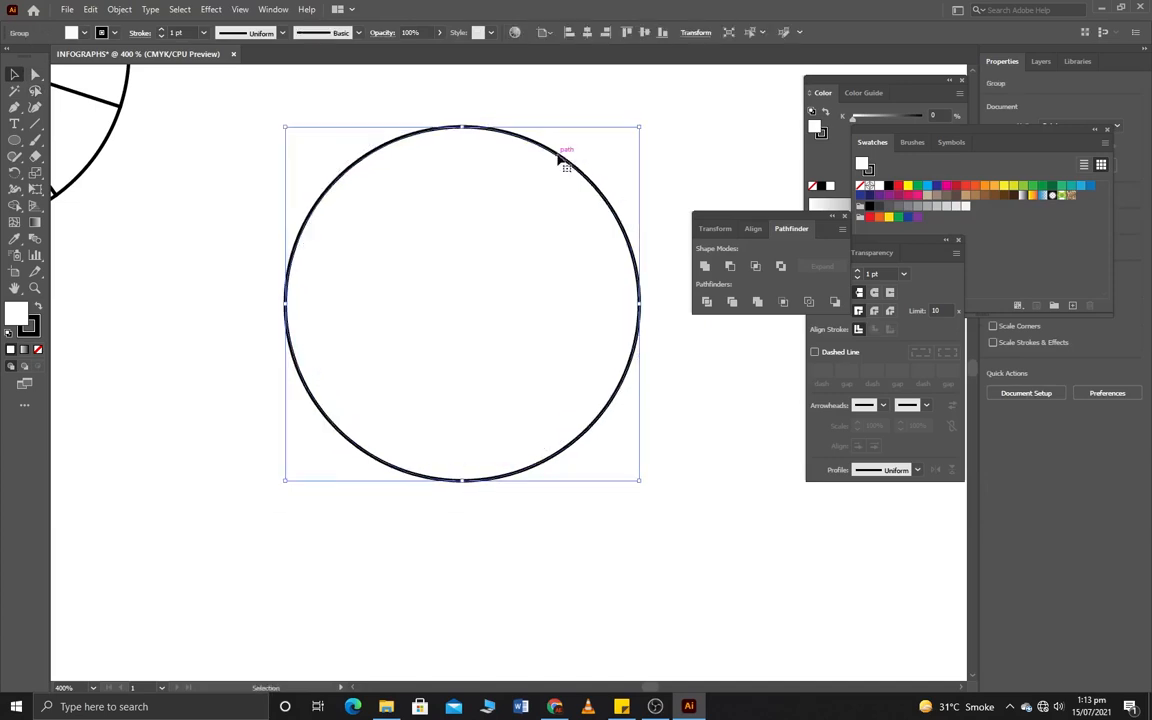
key(ctrl+z)
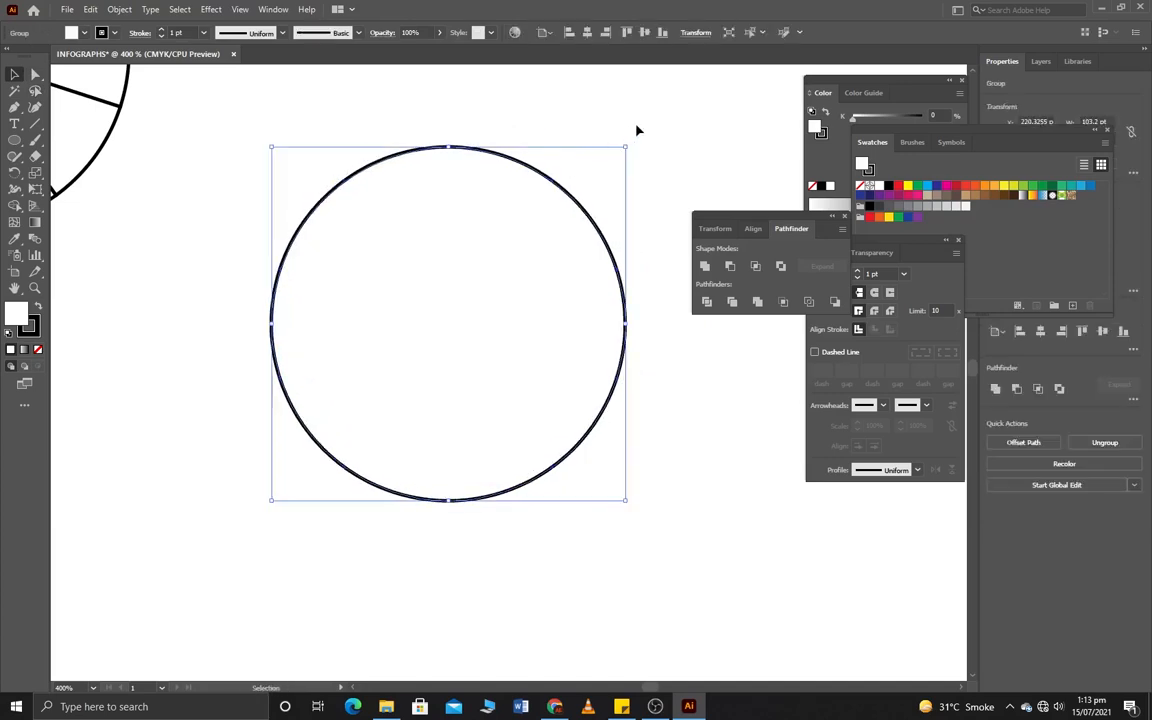
click(647, 218)
Try moving a single upper arc of the circle with Direct Selection and undo the move.
click(35, 74)
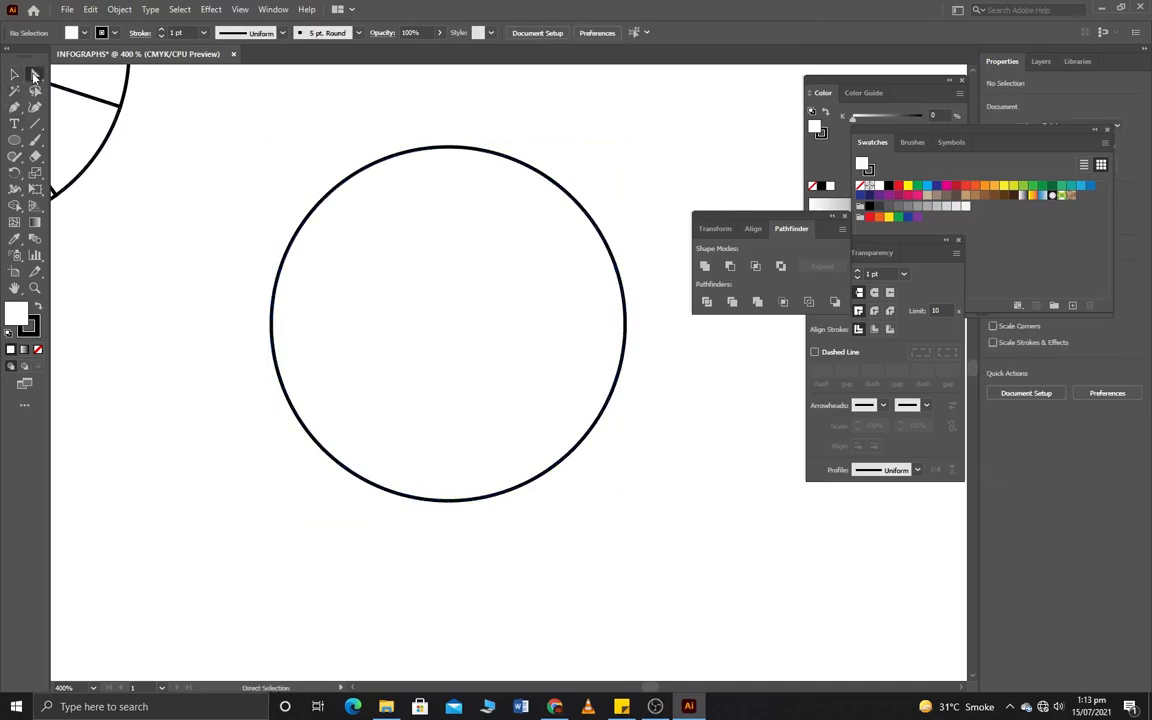
click(14, 74)
drag(332, 180, 689, 400)
click(158, 101)
click(35, 74)
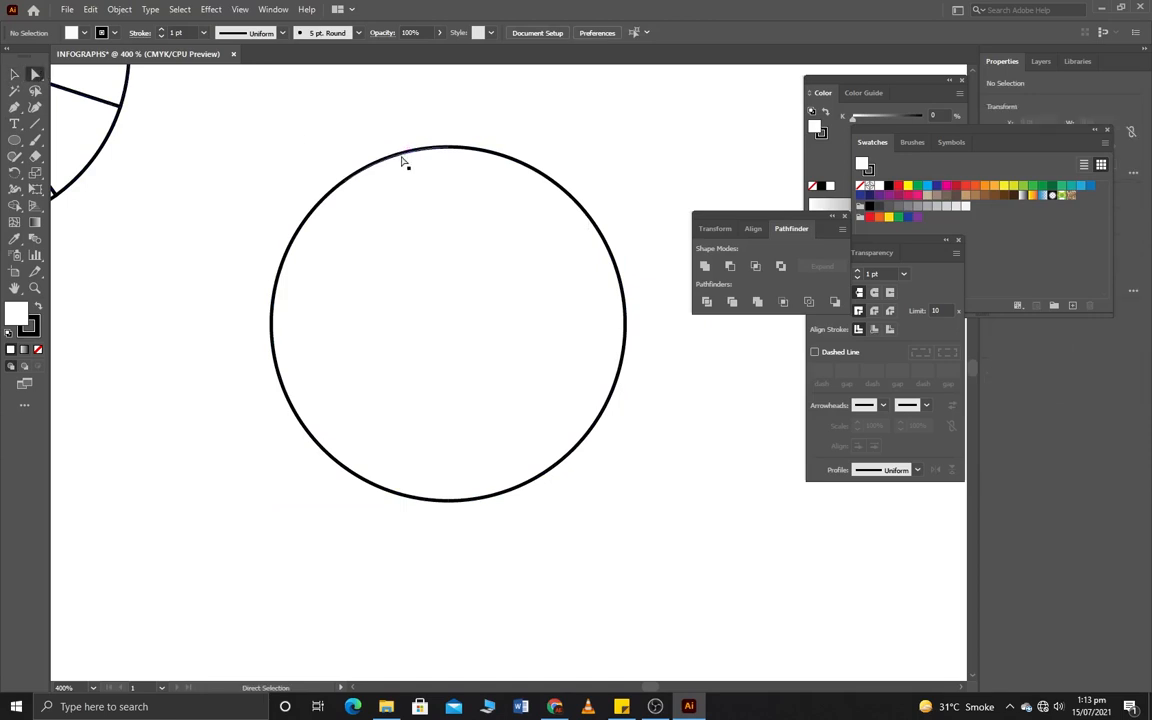
drag(410, 156, 411, 113)
key(ctrl+z)
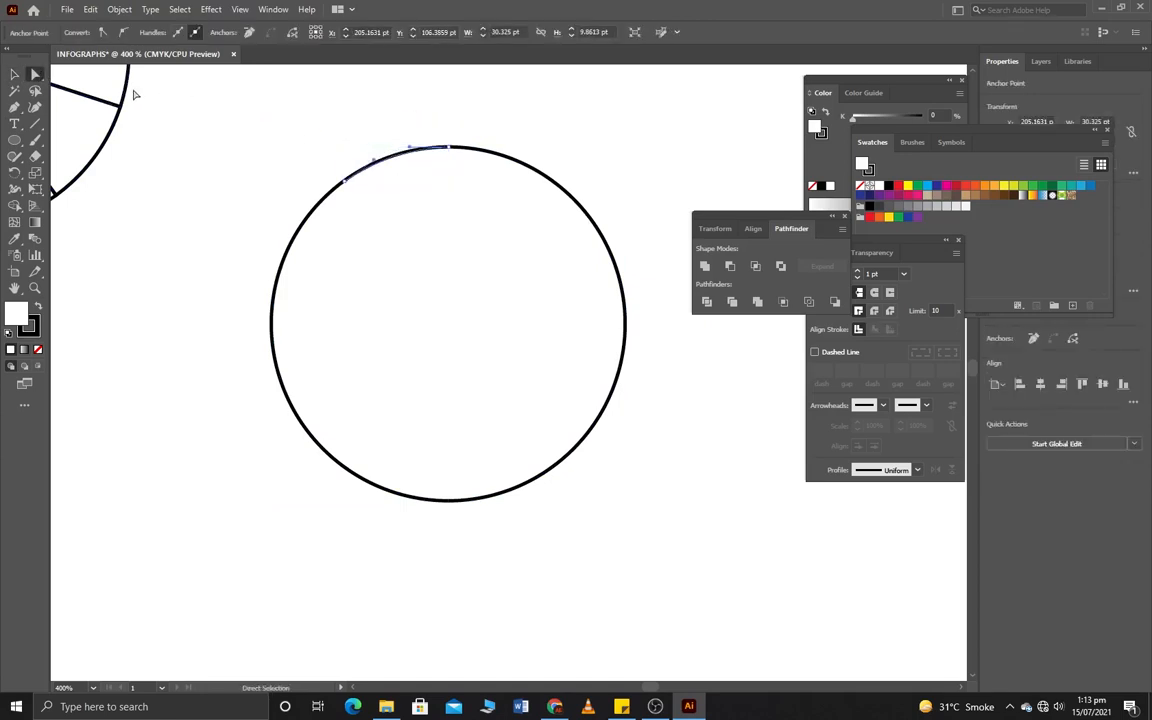
click(17, 75)
click(476, 136)
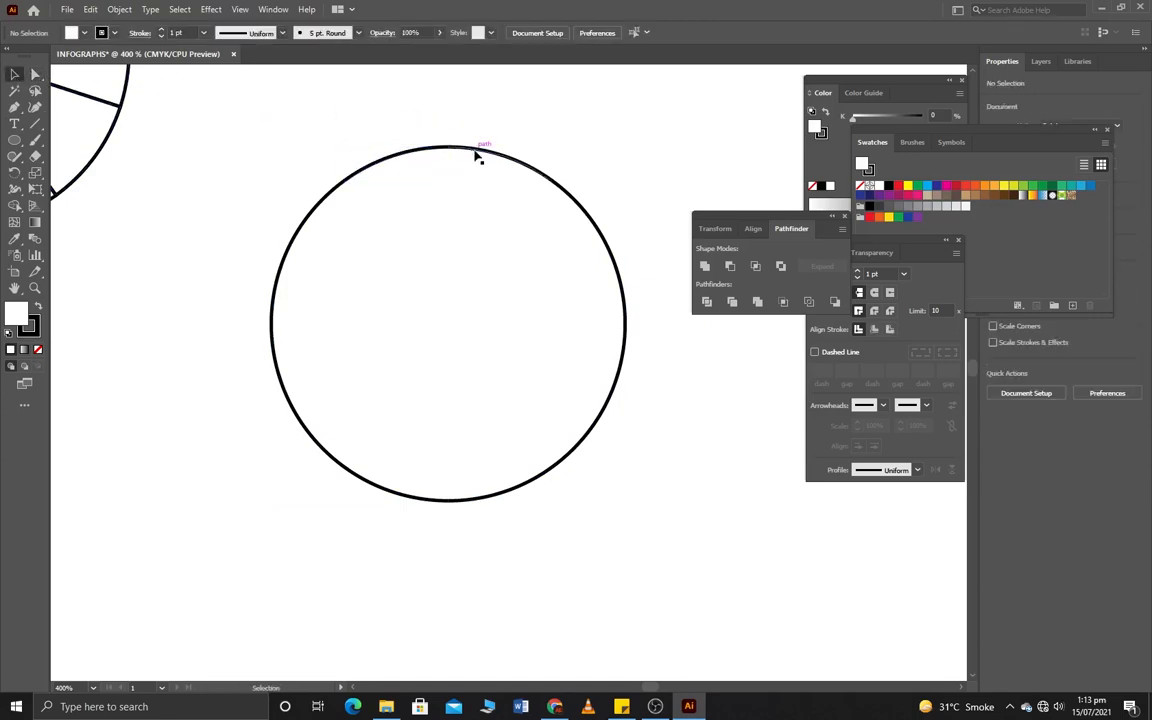
click(476, 152)
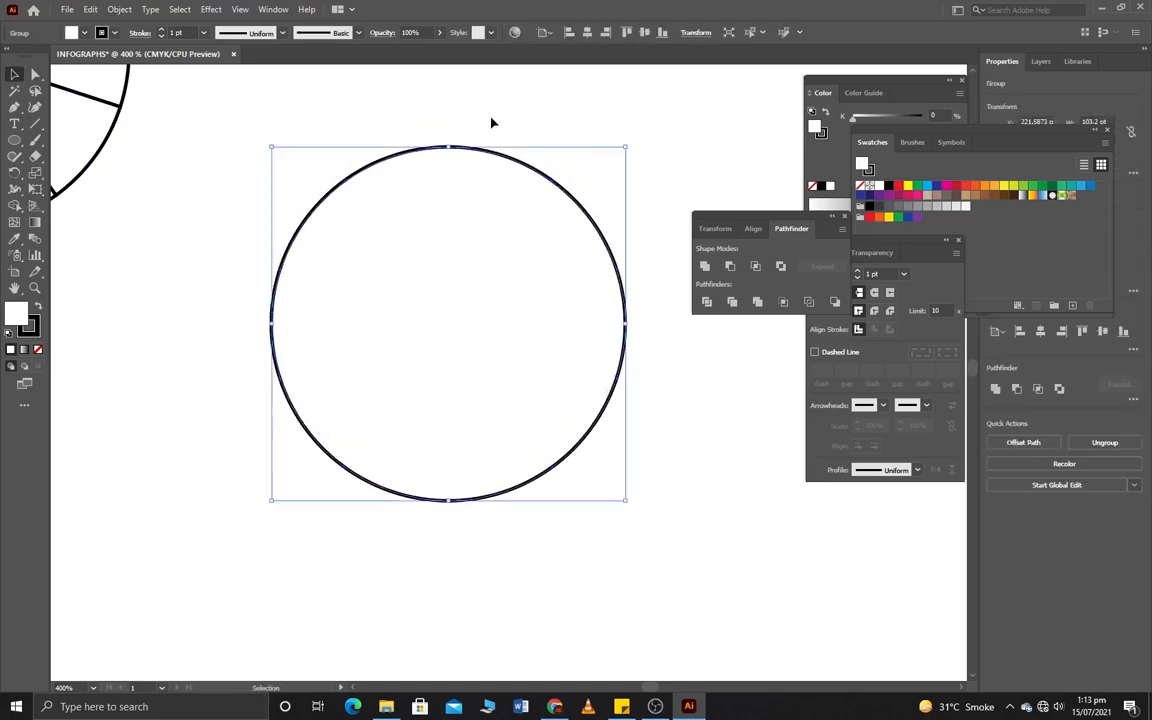
click(602, 139)
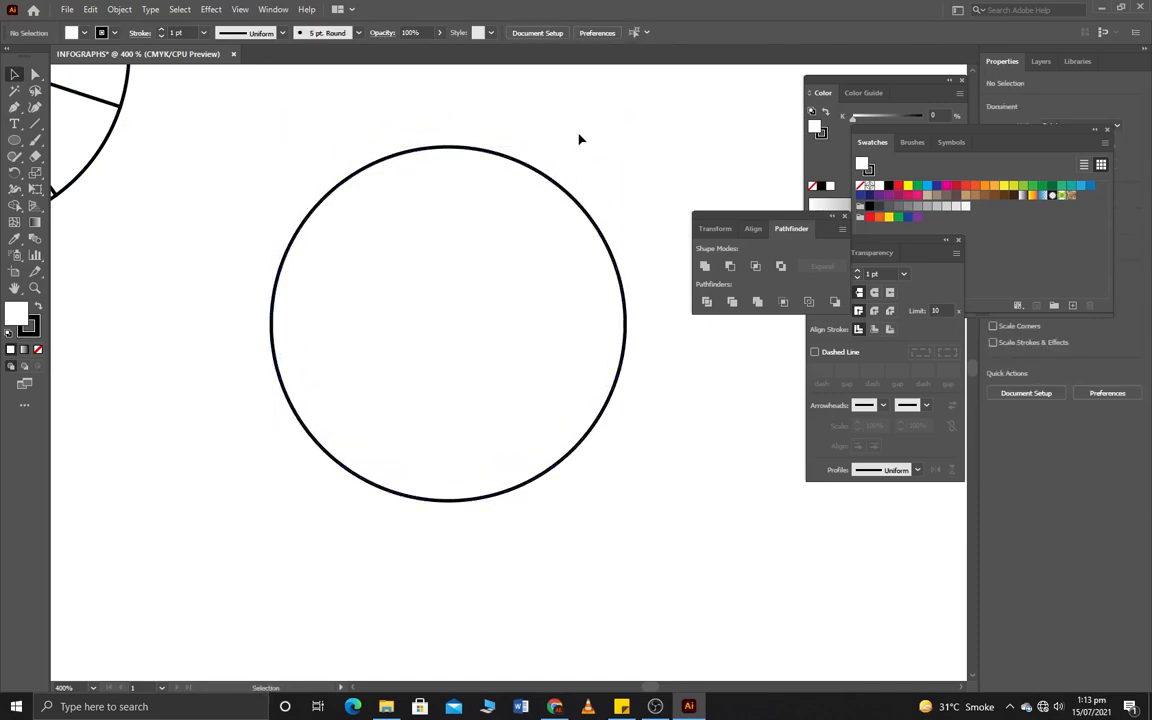
Select the whole spokeless circle outline and set its stroke weight to 8 pt.
scroll(486, 183, down, 3)
drag(568, 144, 576, 244)
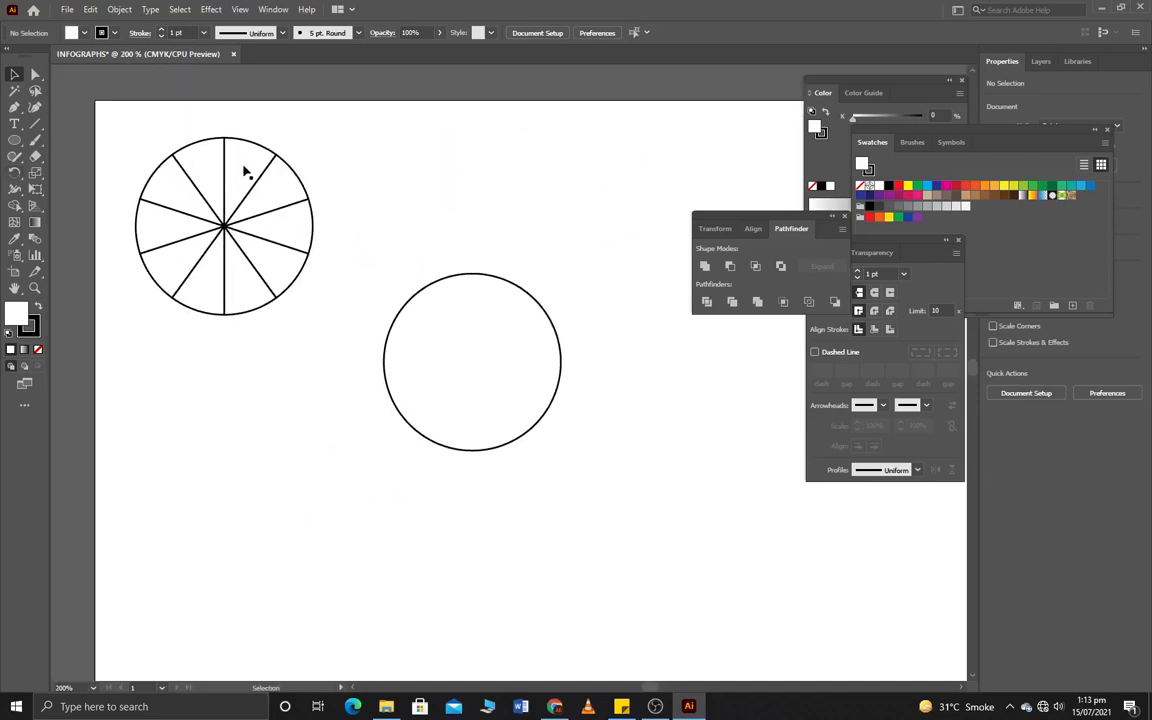
click(532, 388)
click(603, 272)
drag(602, 253, 352, 494)
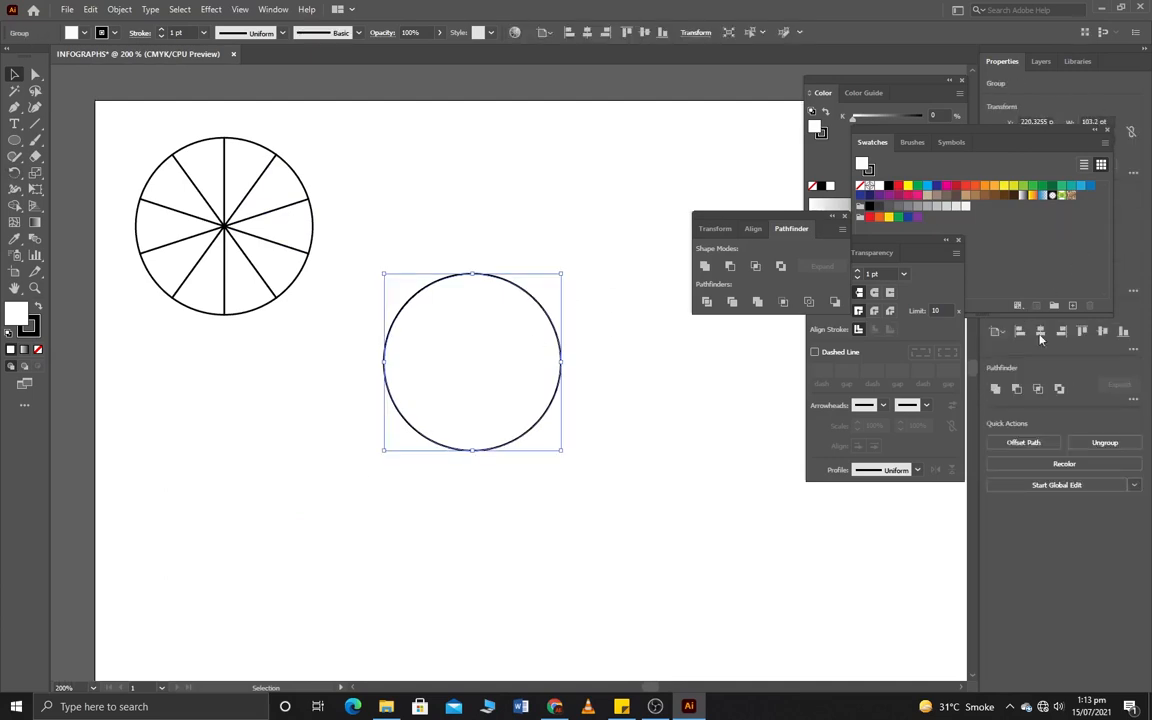
drag(890, 246, 912, 300)
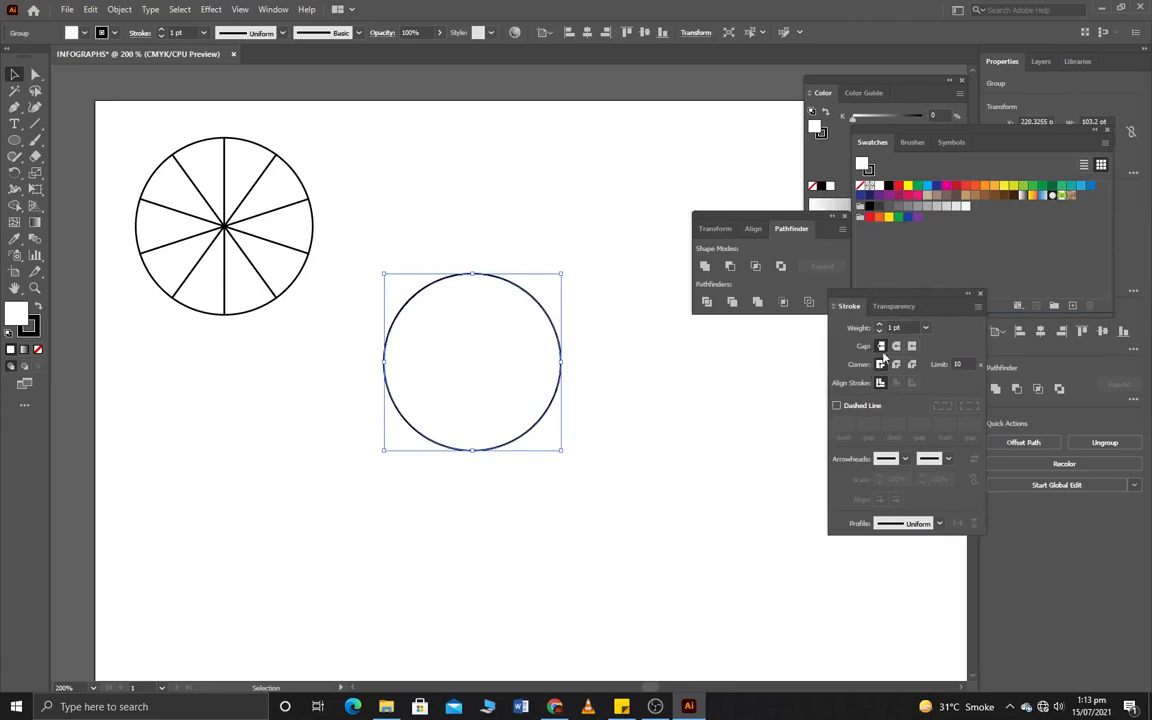
click(881, 327)
click(881, 327)
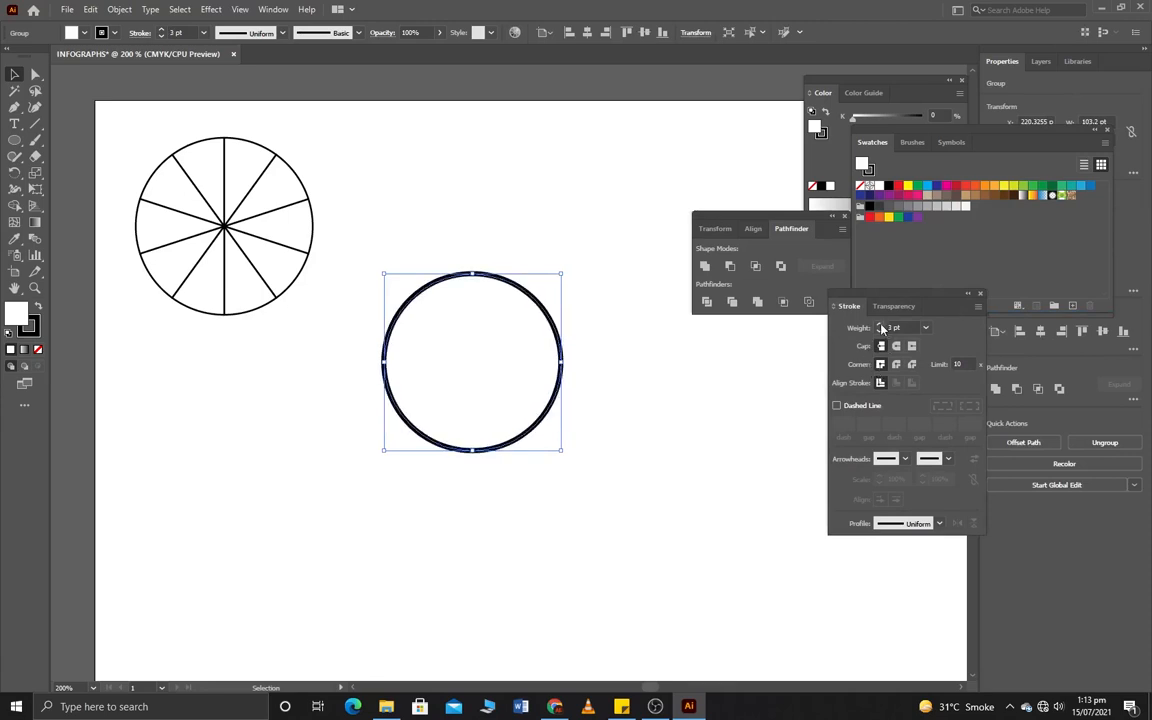
click(881, 327)
click(881, 327)
click(881, 327)
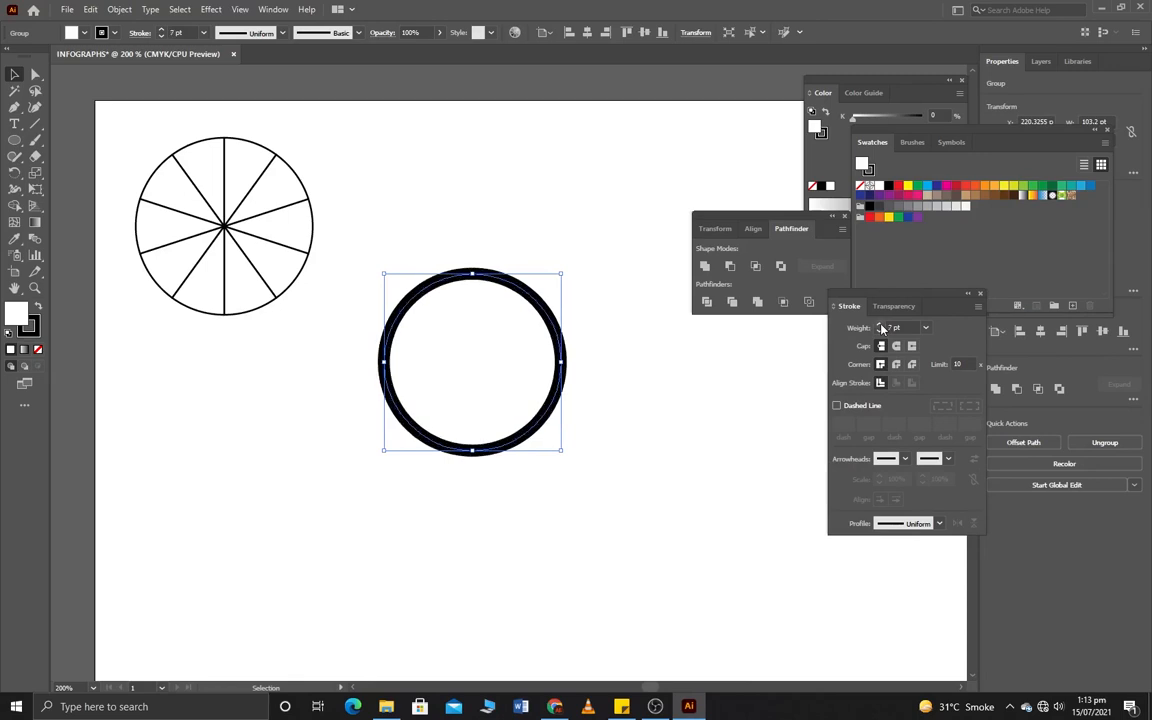
click(881, 327)
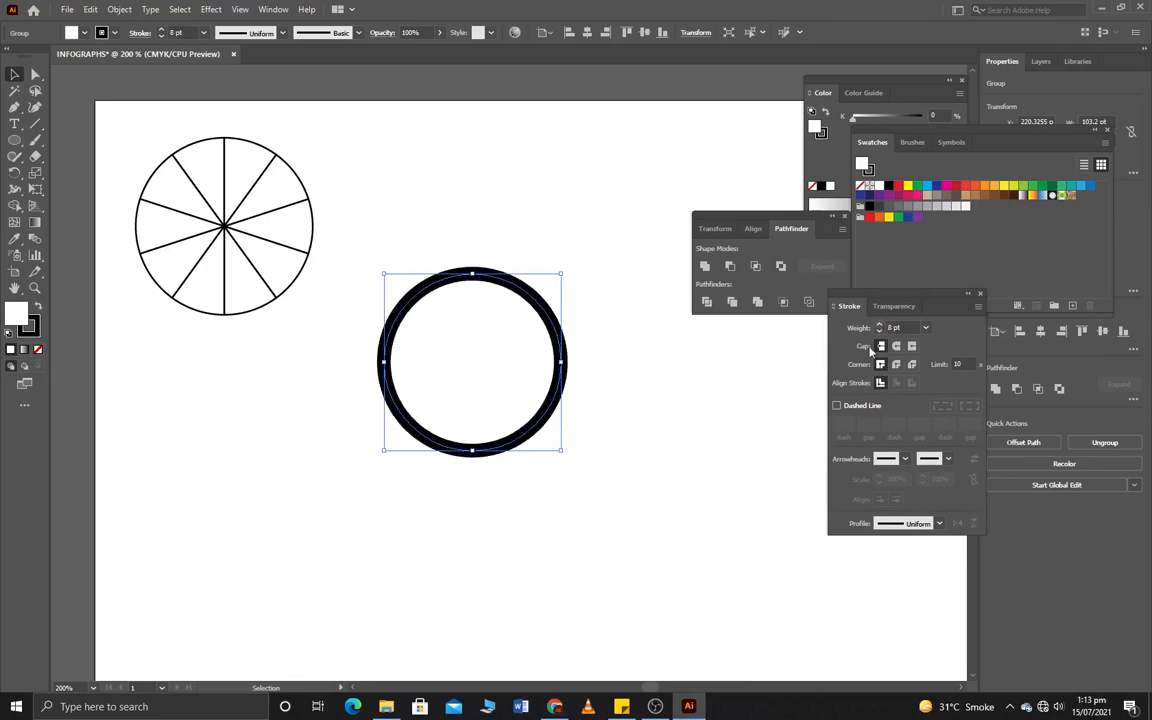
Try moving a single upper arc of the thick ring separately and undo the move.
click(560, 301)
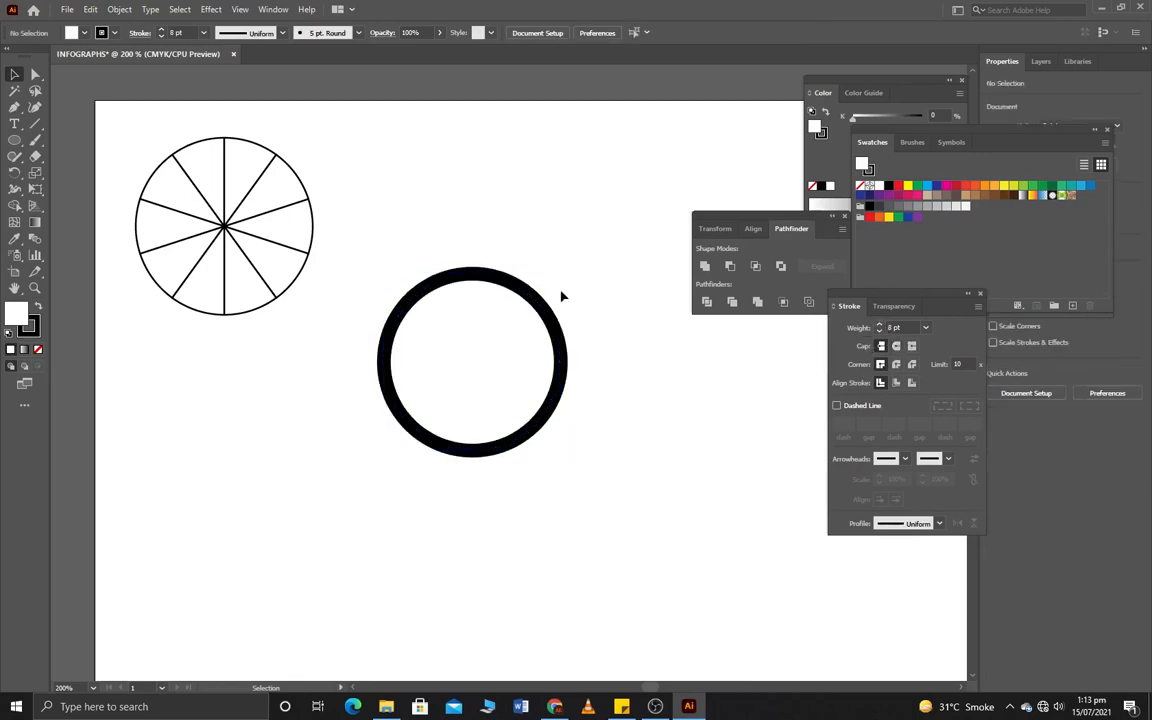
click(514, 311)
click(576, 260)
click(35, 74)
click(521, 290)
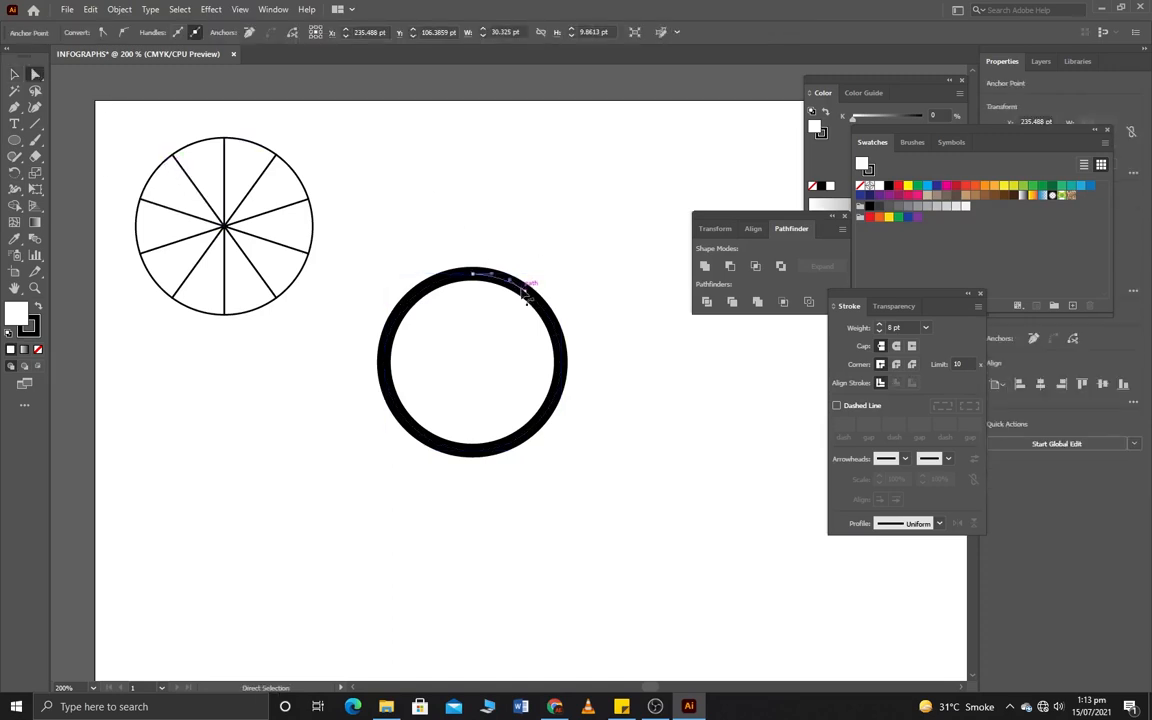
click(11, 71)
drag(514, 285, 547, 220)
key(ctrl+z)
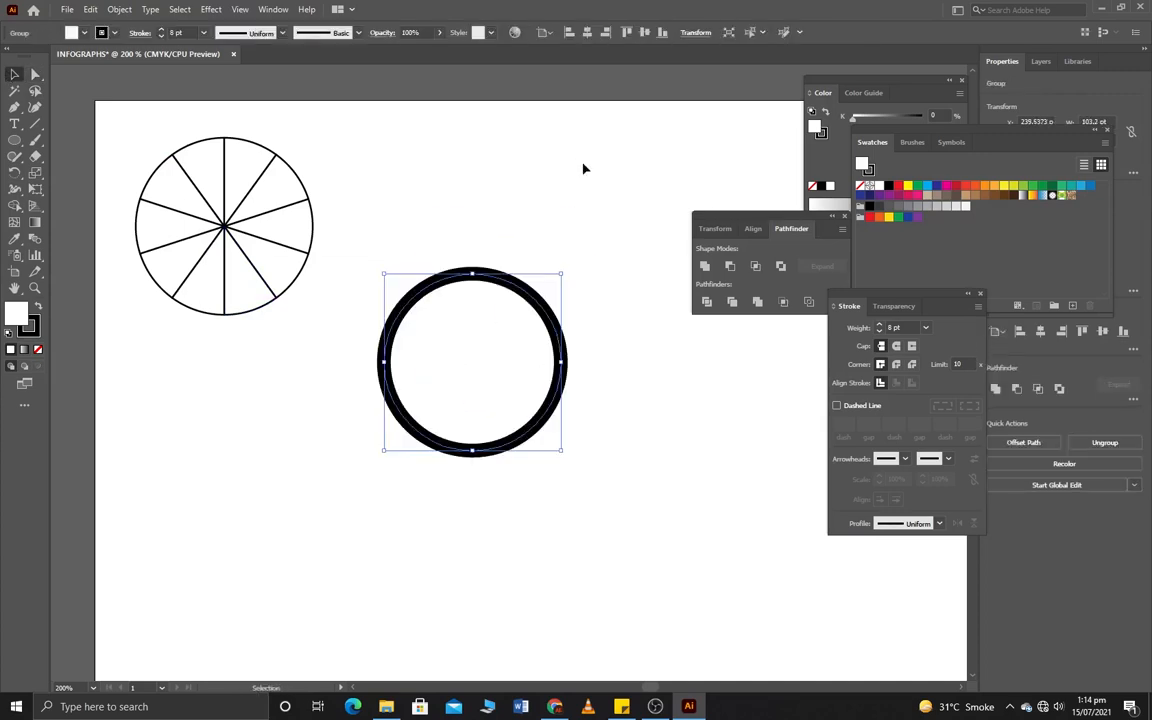
Ungroup the thick ring into its separate arc segments.
click(537, 257)
click(504, 303)
right_click(537, 381)
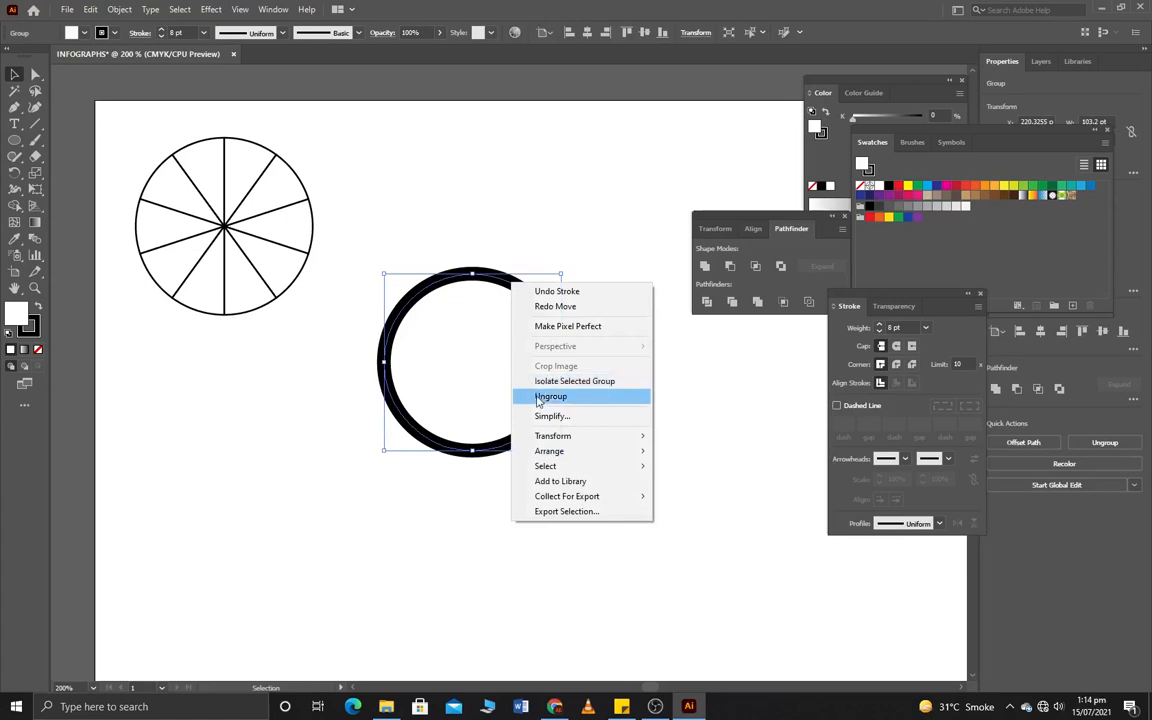
click(548, 397)
click(573, 291)
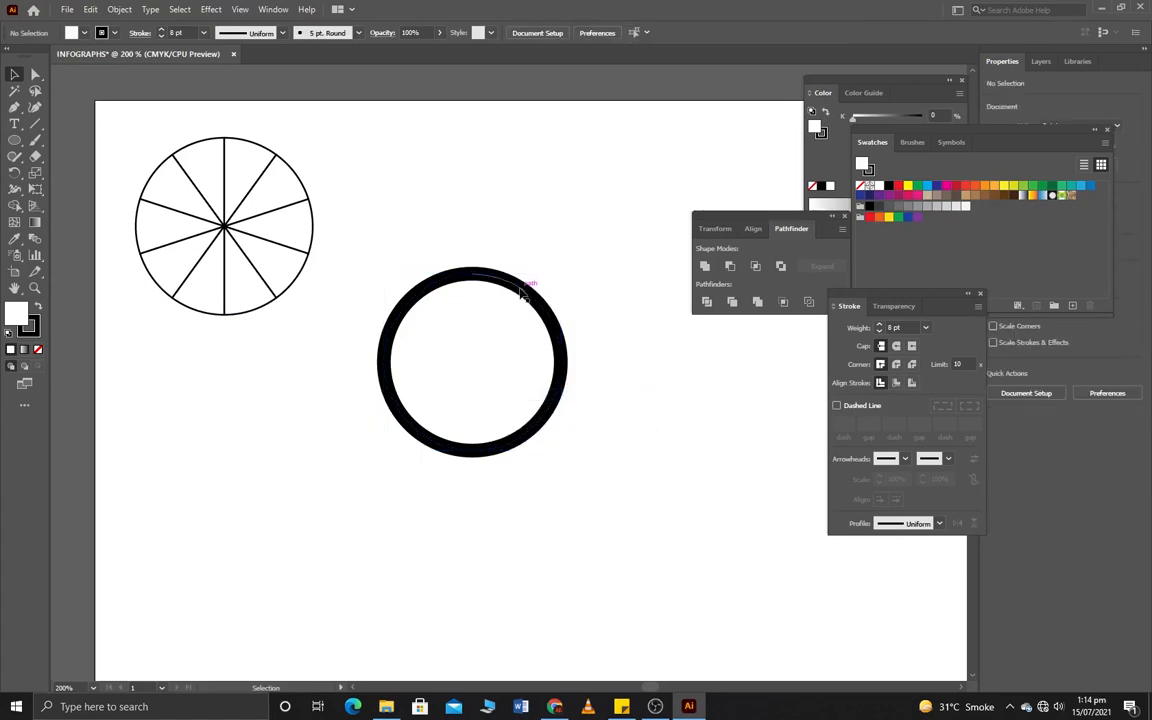
Pull the ring's upper-right arc segment out to inspect its flat ends, and undo the move.
drag(522, 288, 545, 242)
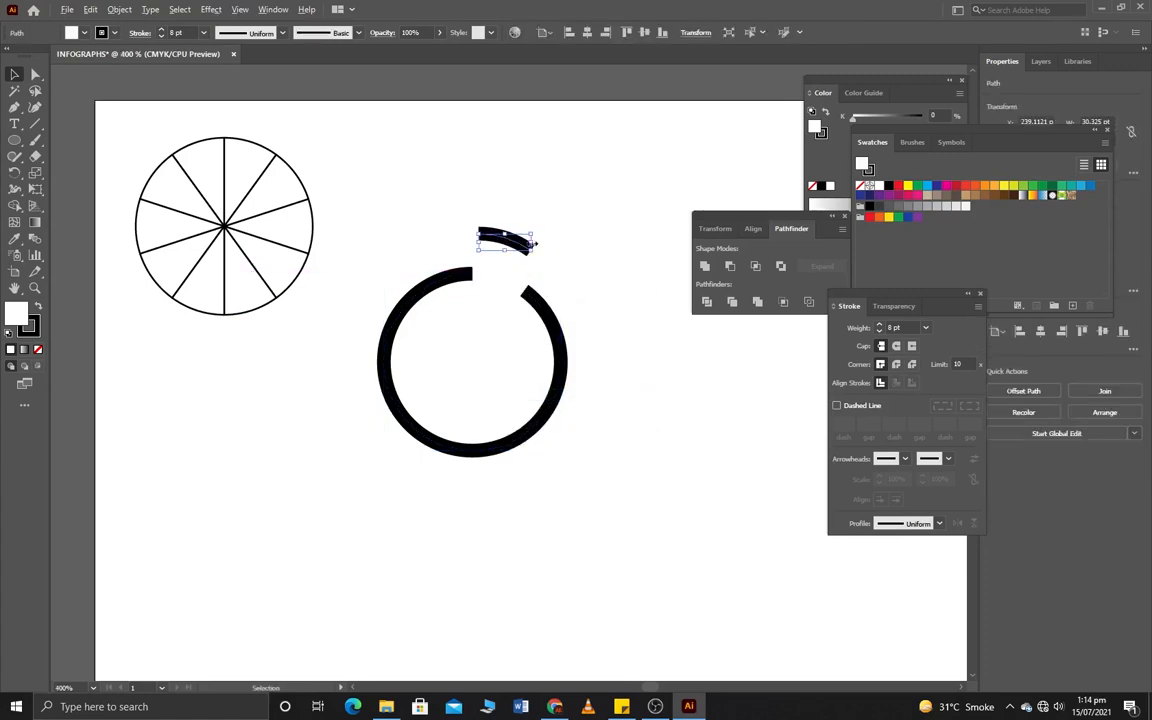
scroll(535, 243, up, 3)
click(550, 291)
click(501, 244)
click(590, 237)
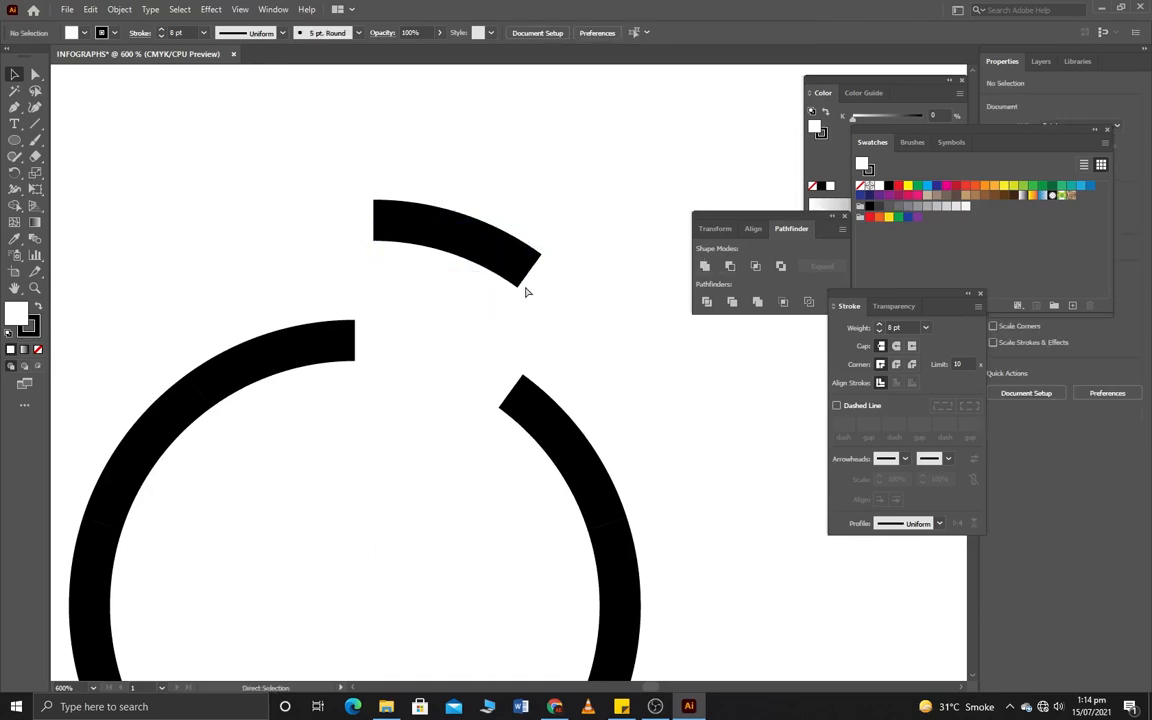
key(ctrl+z)
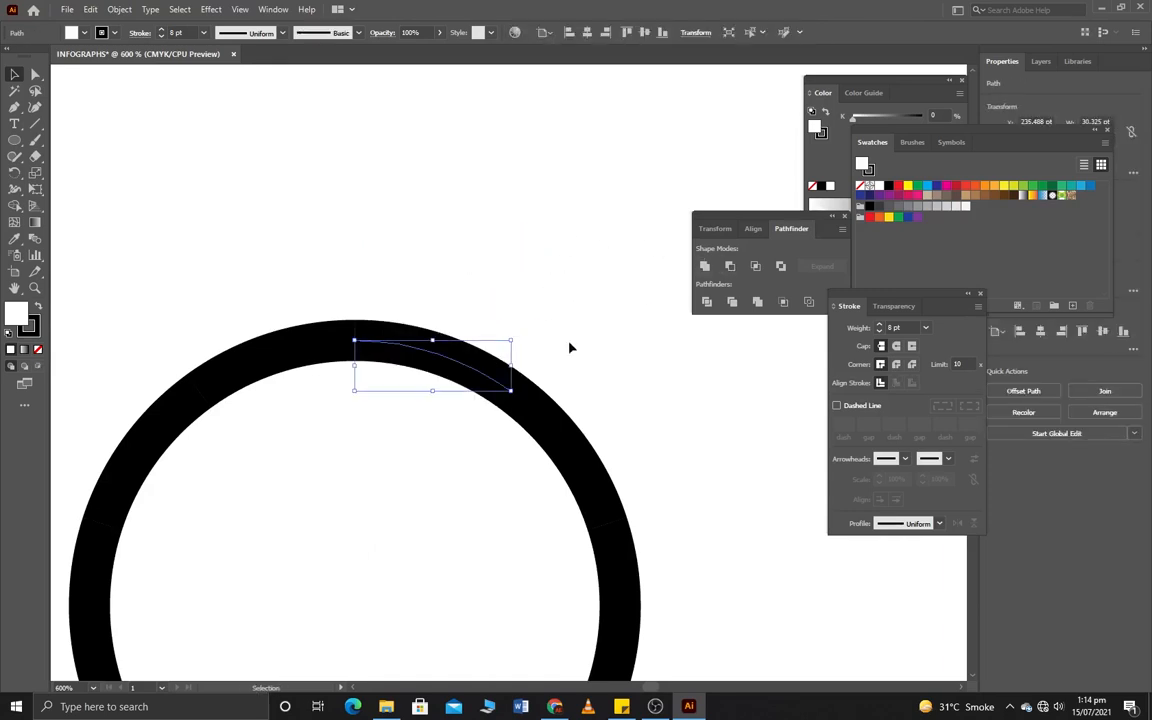
Select all arc segments of the thick ring and set their stroke cap to round.
scroll(569, 348, down, 1)
drag(573, 311, 423, 508)
click(686, 358)
drag(686, 358, 222, 646)
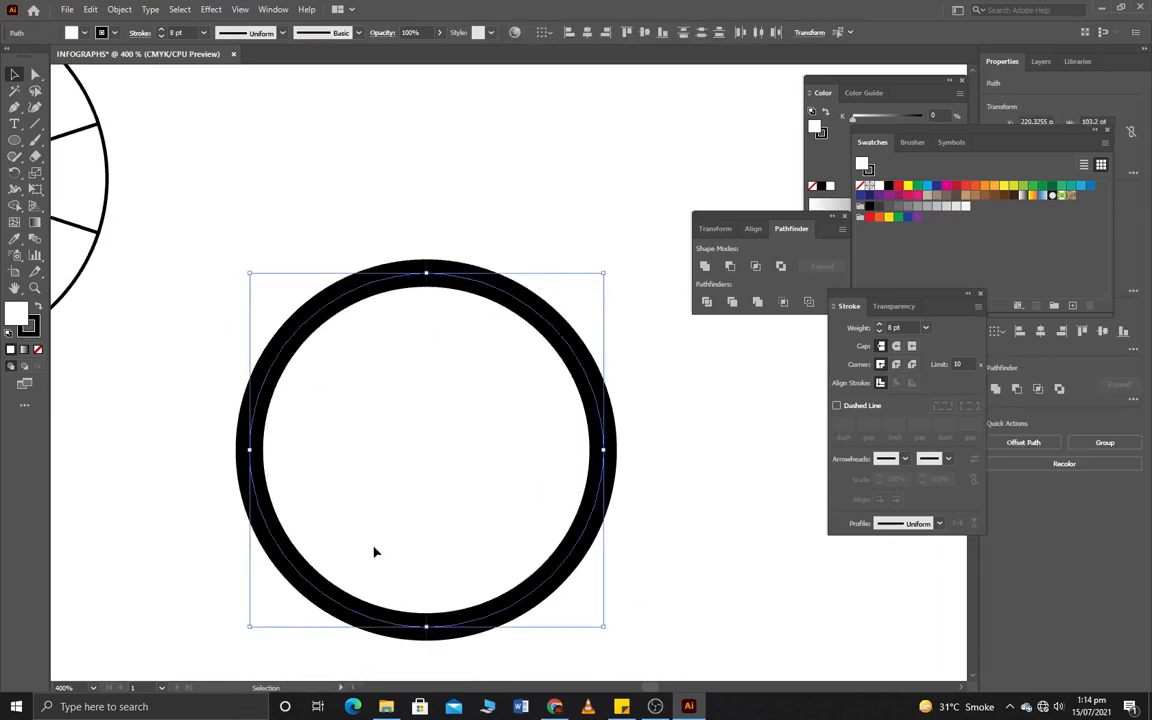
click(895, 348)
click(766, 352)
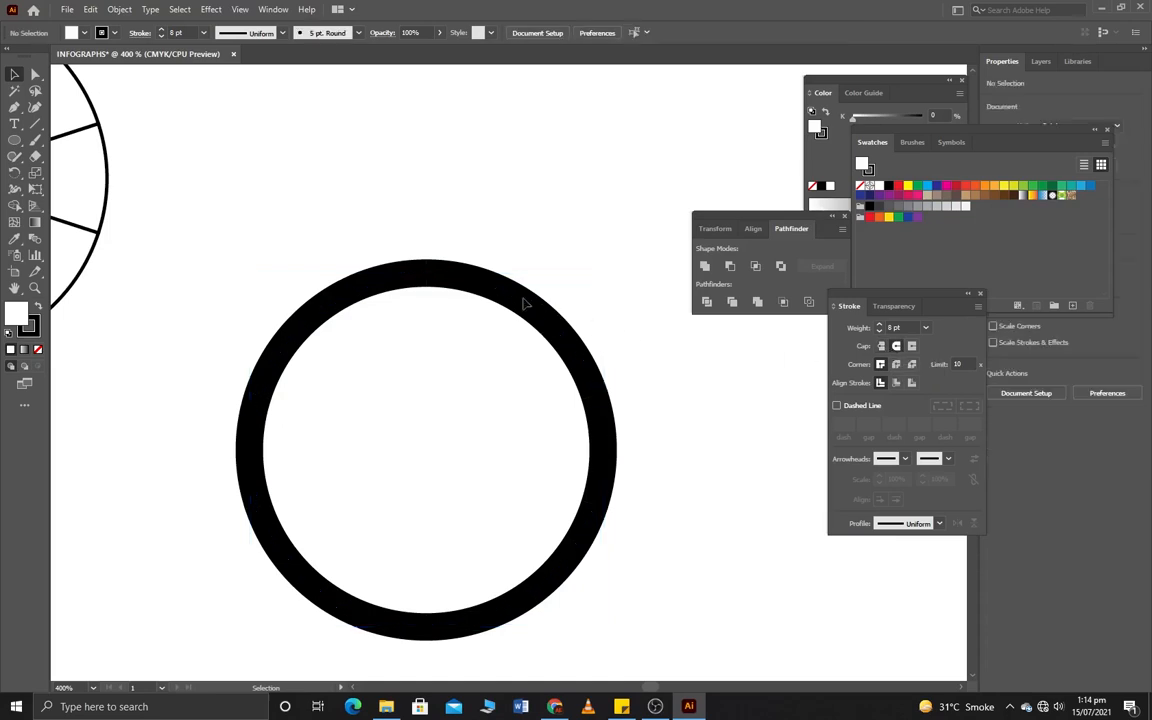
Pull the upper-right arc out of the ring to check its round caps, and undo the move.
drag(490, 296, 566, 239)
click(602, 265)
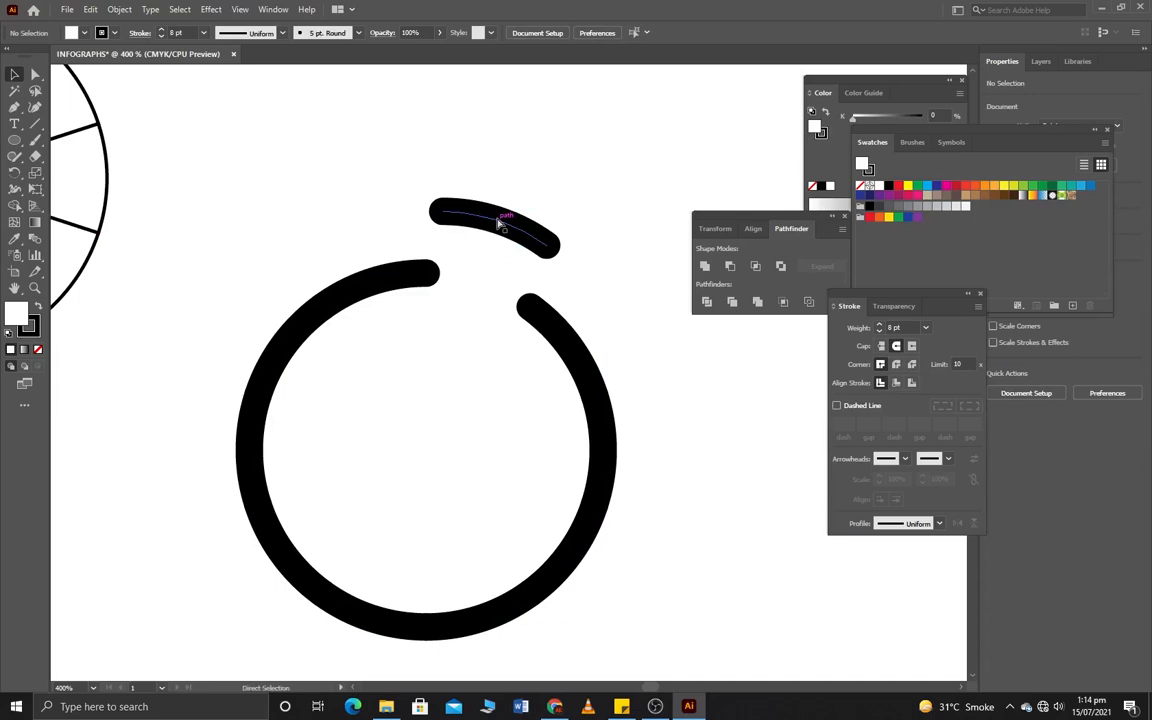
key(ctrl+z)
click(532, 224)
Add the text "100%" on the empty area below the thick ring.
scroll(554, 308, down, 1)
drag(590, 380, 522, 303)
drag(553, 187, 222, 496)
click(433, 549)
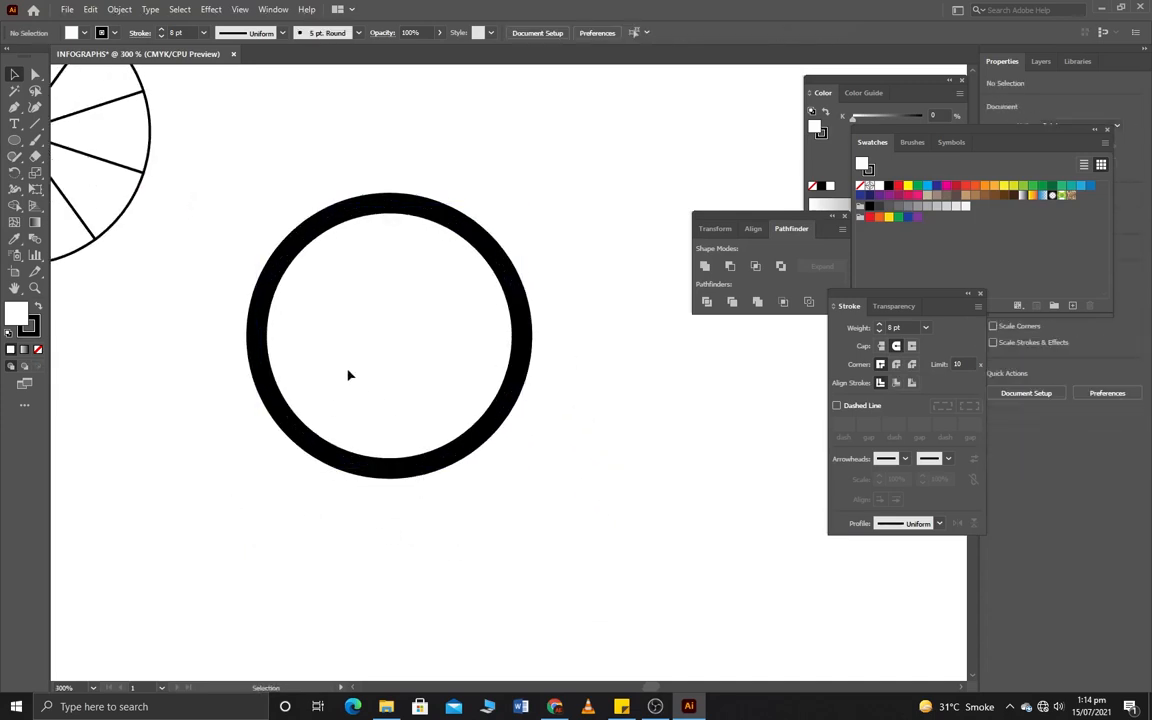
key(t)
click(363, 548)
text(100)
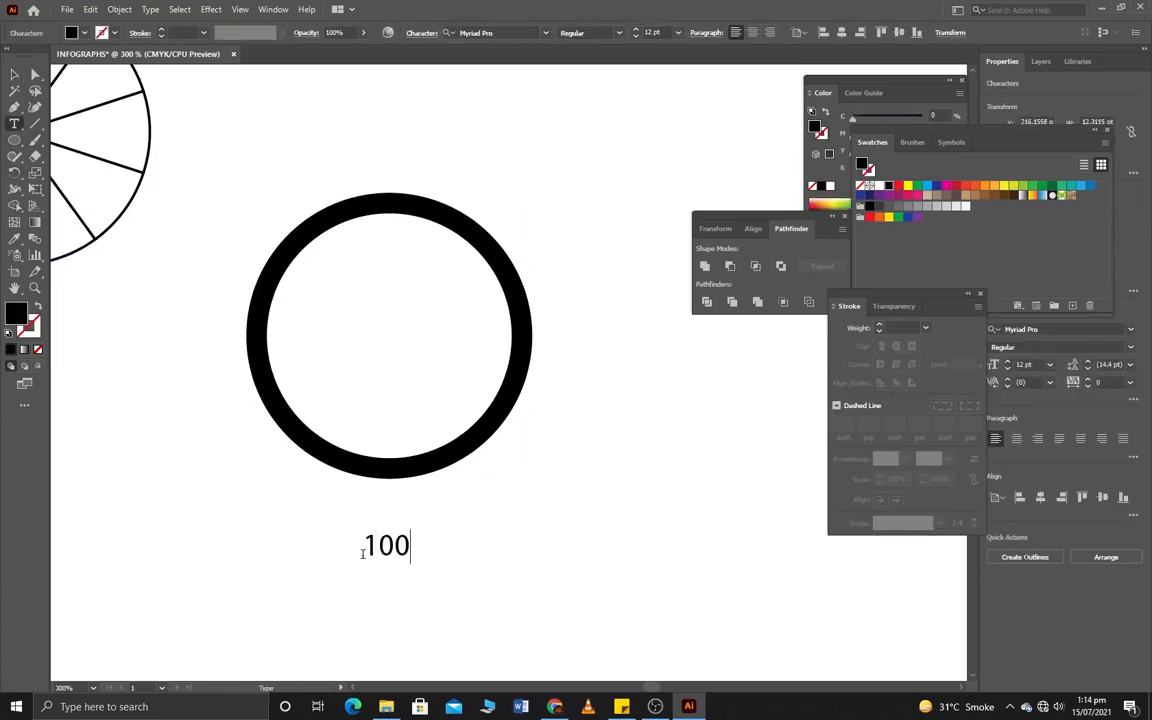
text(%)
key(Escape)
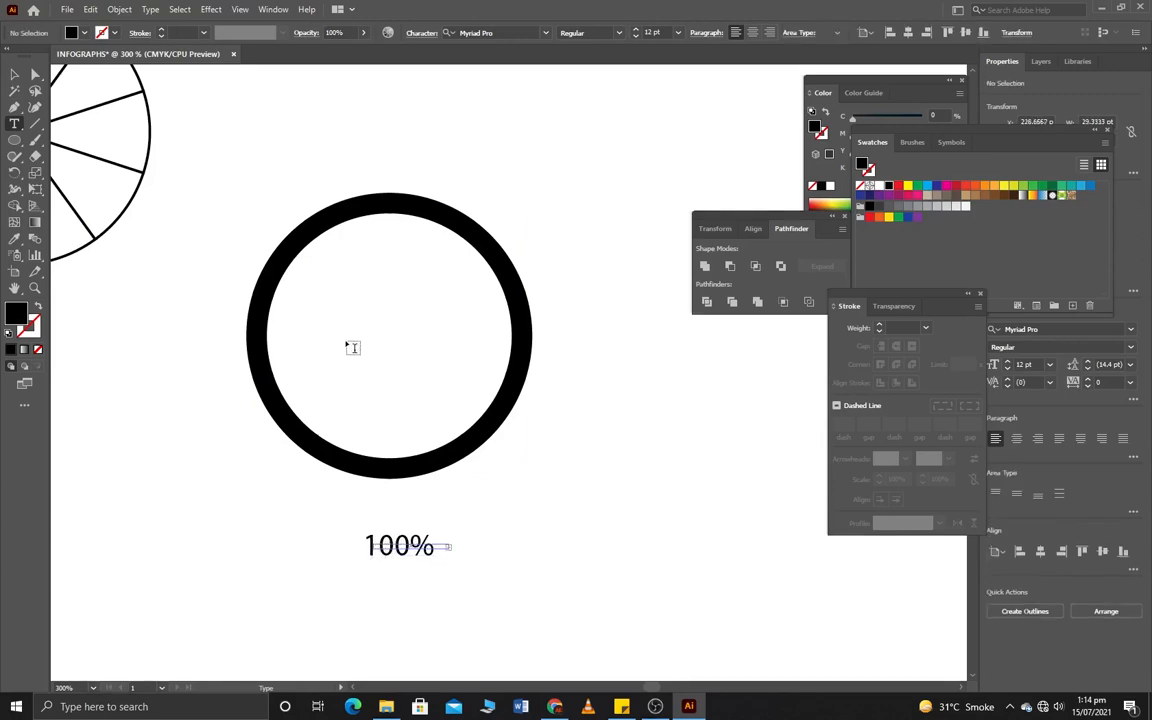
click(13, 75)
click(384, 377)
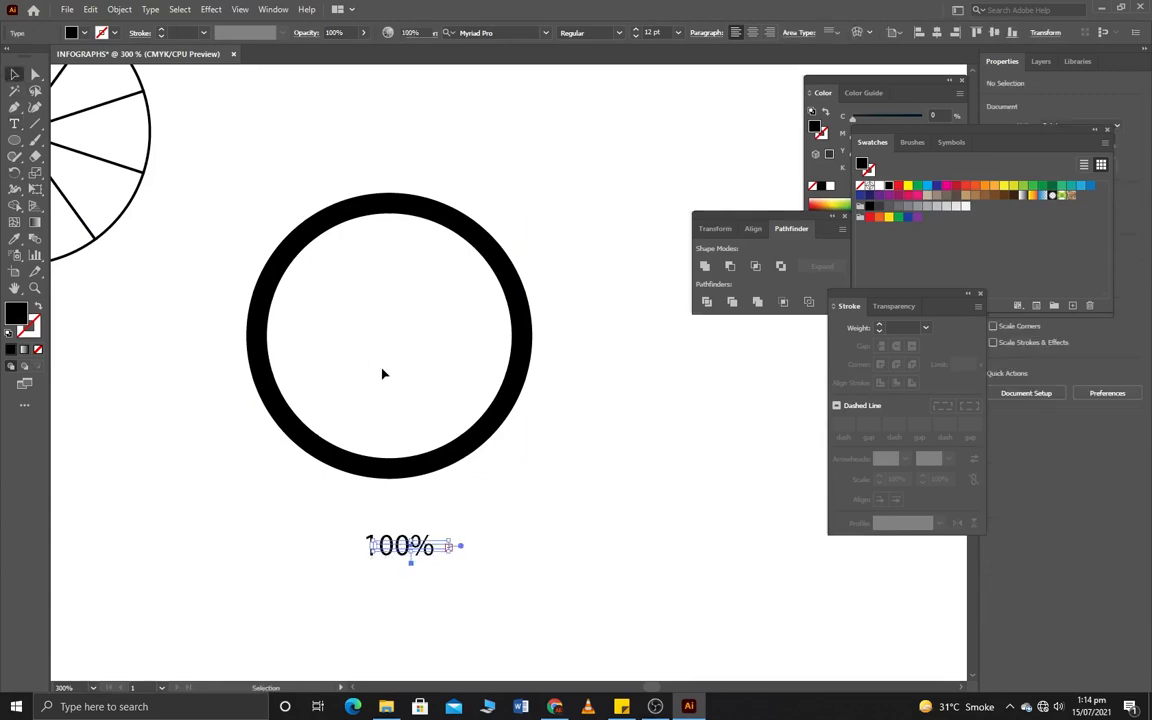
Change the font of the 100% text to Berlin Sans FB Demi Bold.
click(13, 123)
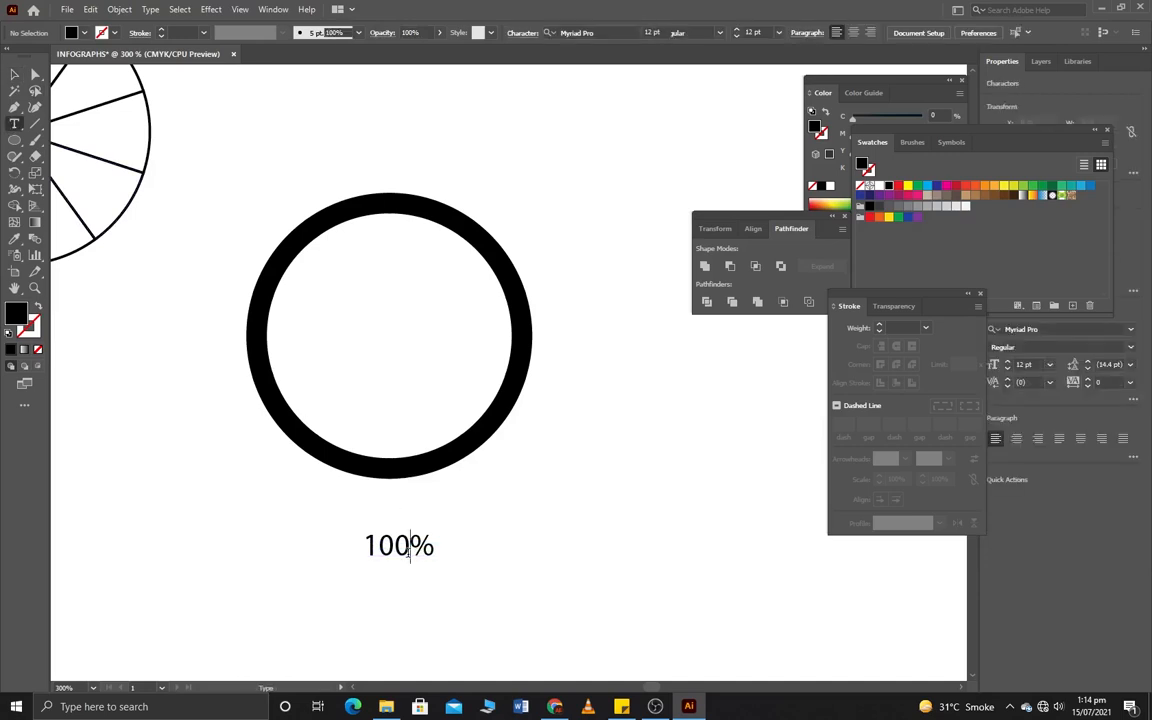
double_click(370, 540)
click(544, 35)
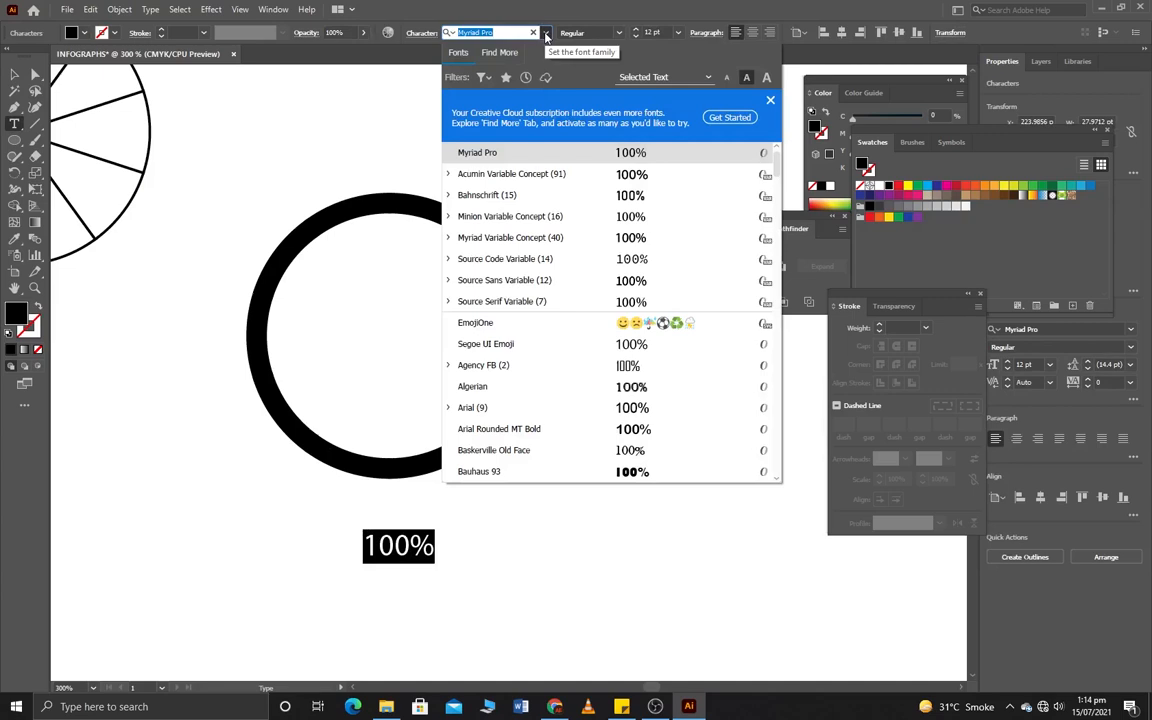
scroll(600, 230, down, 3)
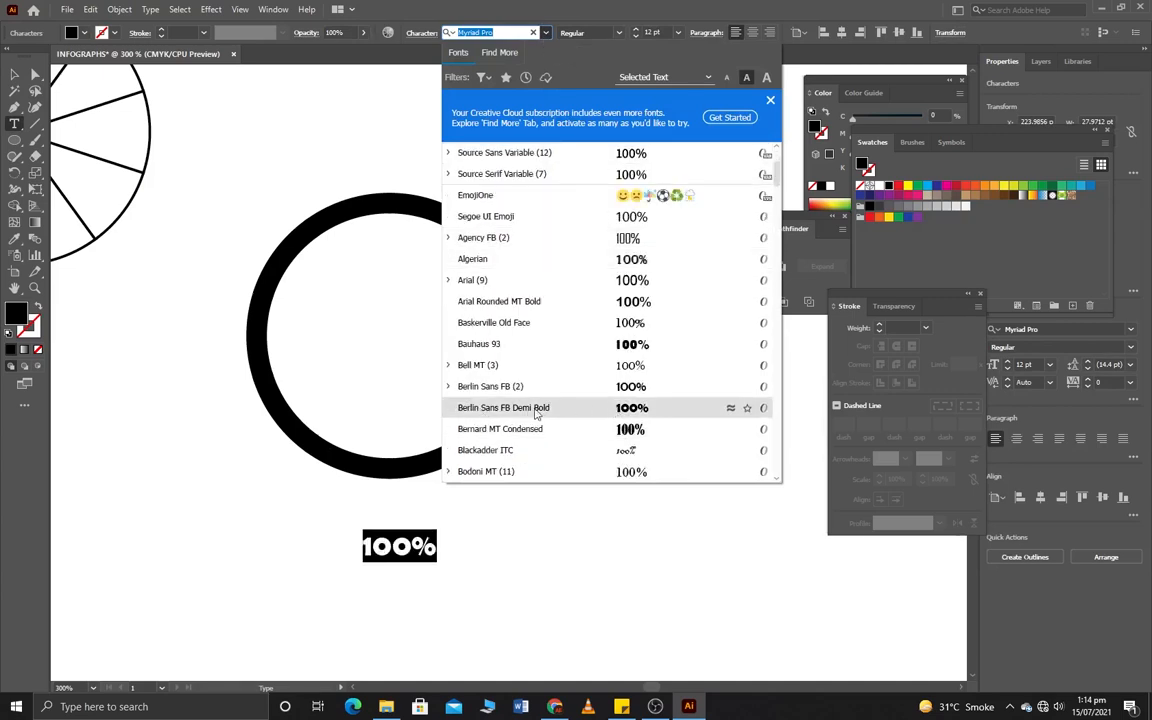
click(584, 409)
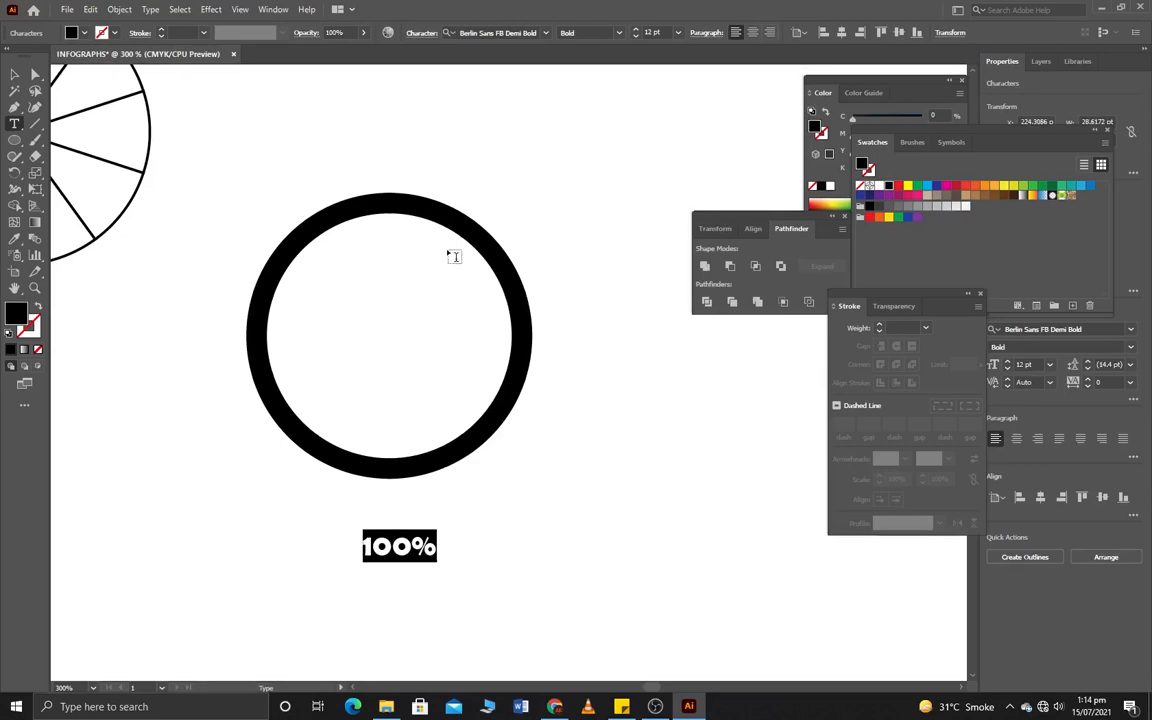
Try placing the 100% text by hand in the middle of the thick ring.
click(12, 76)
drag(400, 550, 399, 331)
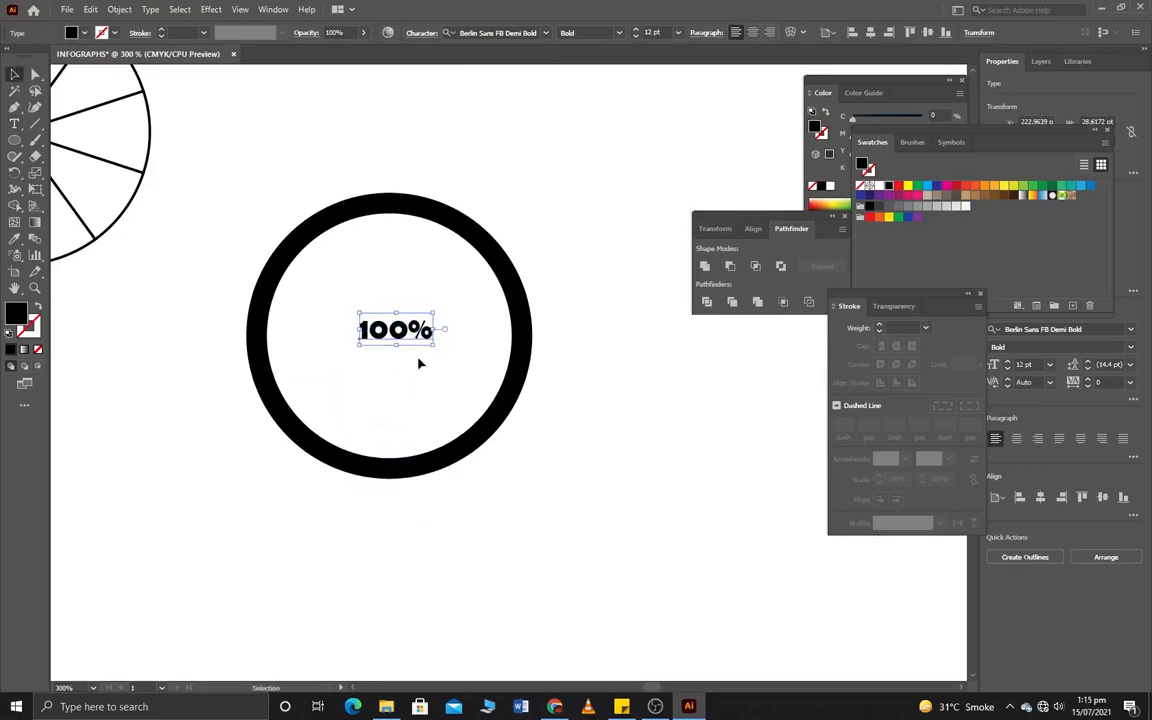
drag(553, 175, 505, 430)
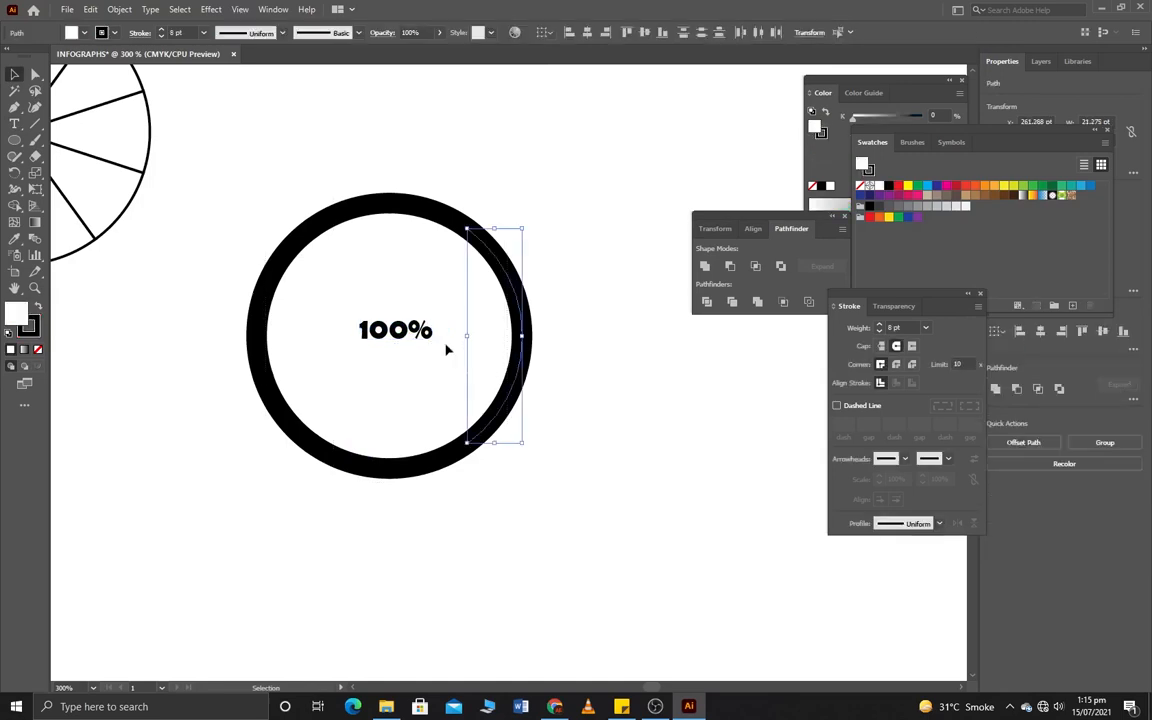
Move the 100% text outside the ring to its lower right and group the ring's arc segments.
drag(425, 333, 574, 557)
drag(553, 178, 316, 372)
right_click(316, 372)
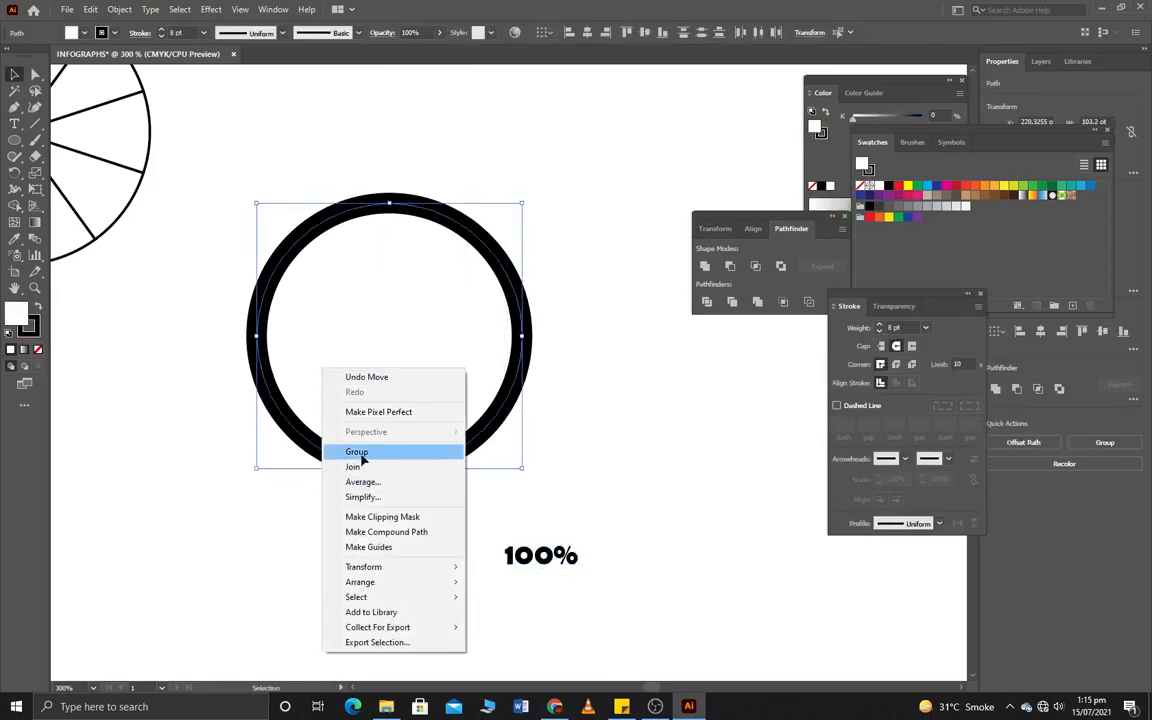
click(330, 451)
Align the grouped ring and the 100% text to each other's horizontal and vertical centers.
drag(566, 347, 365, 588)
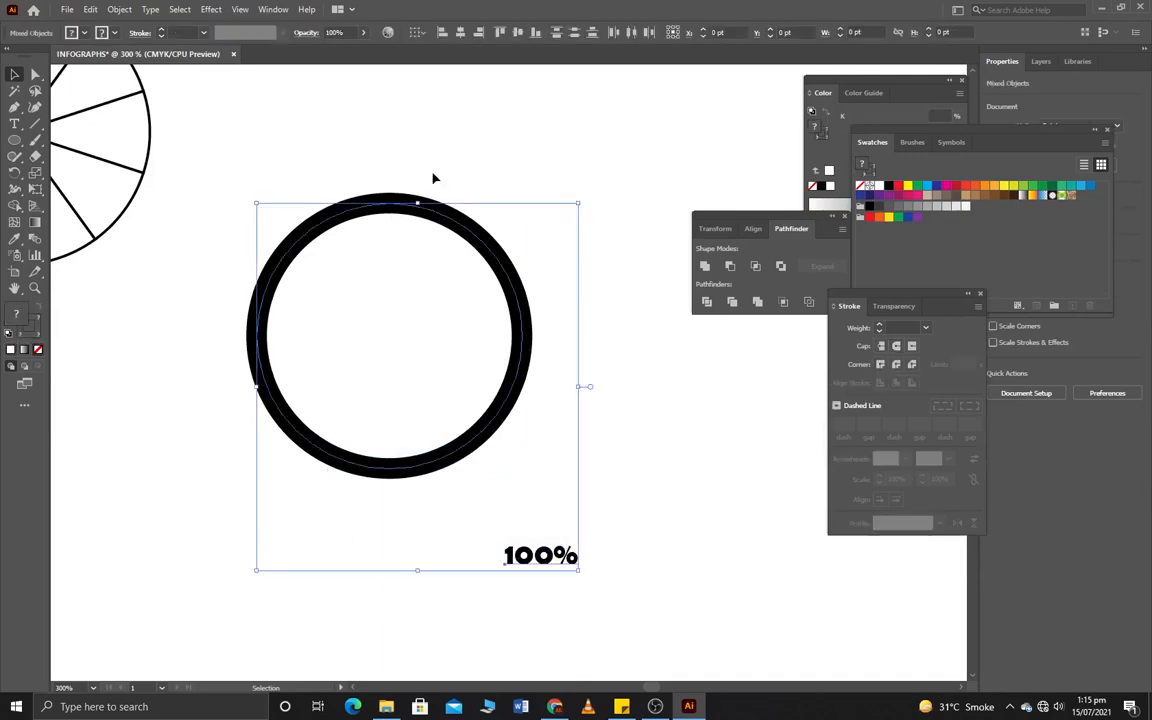
click(460, 32)
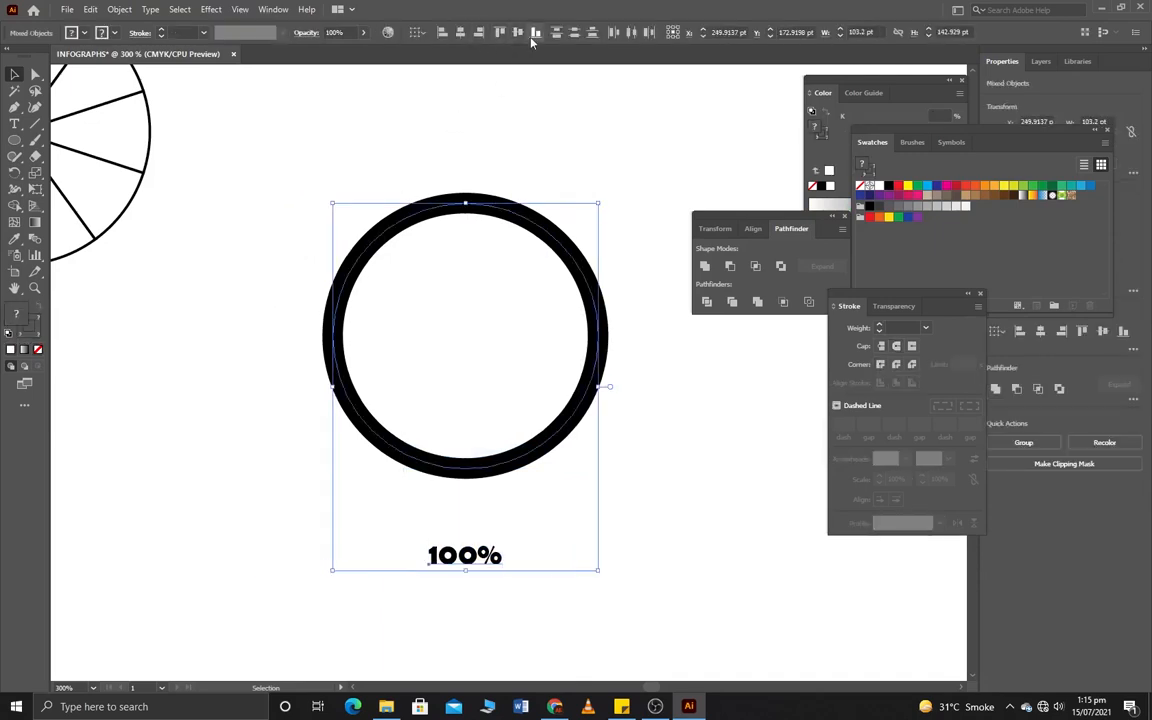
click(518, 32)
click(556, 130)
Ungroup the thick ring around the centered 100% text.
drag(565, 264, 499, 317)
right_click(499, 317)
click(537, 425)
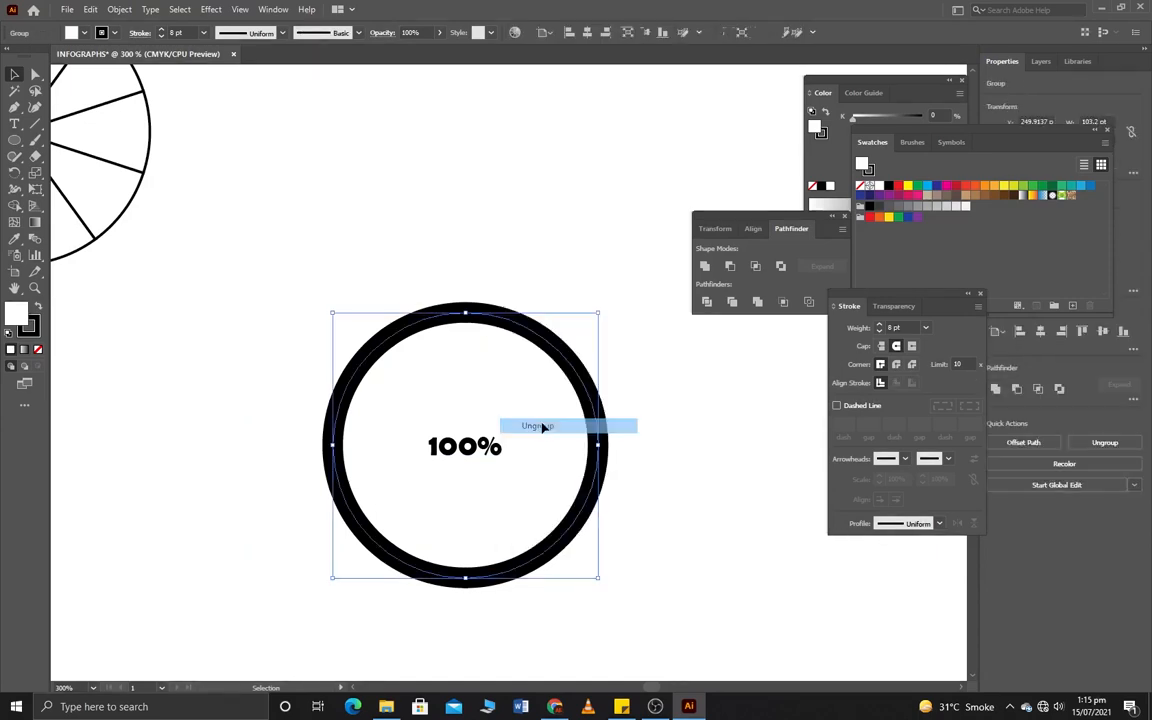
click(591, 277)
Select all ring segments without the 100% text and group them again.
click(475, 452)
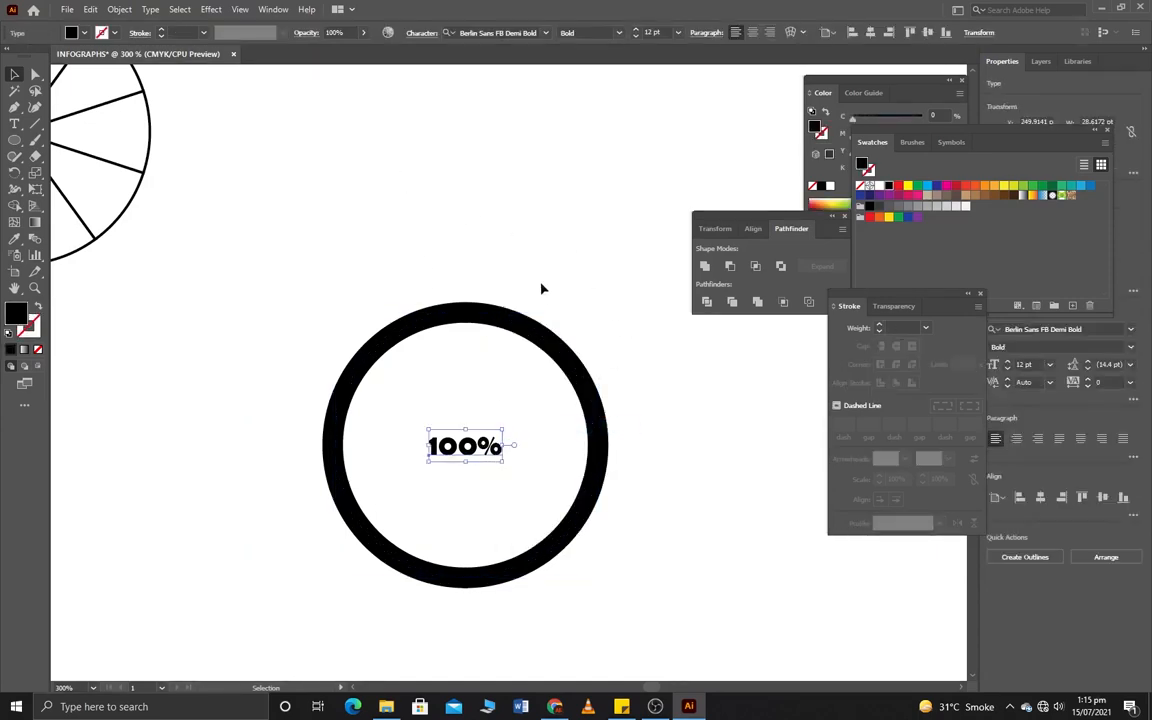
click(470, 292)
drag(605, 285, 325, 582)
shift+click(470, 466)
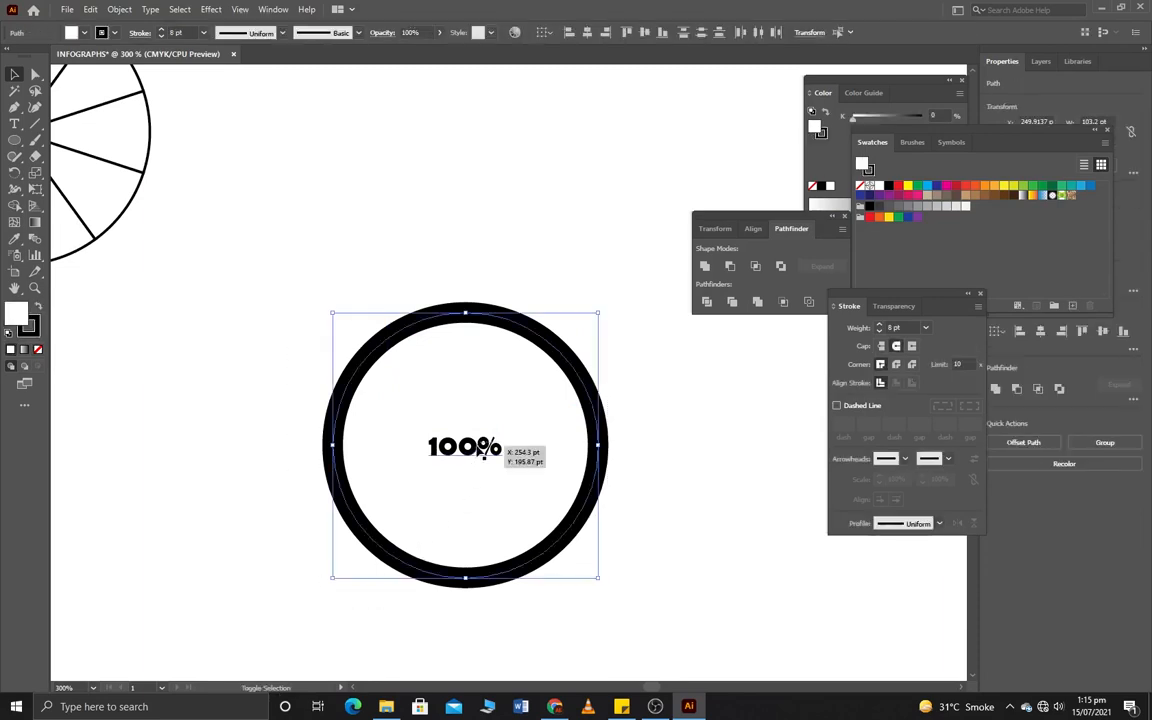
right_click(538, 393)
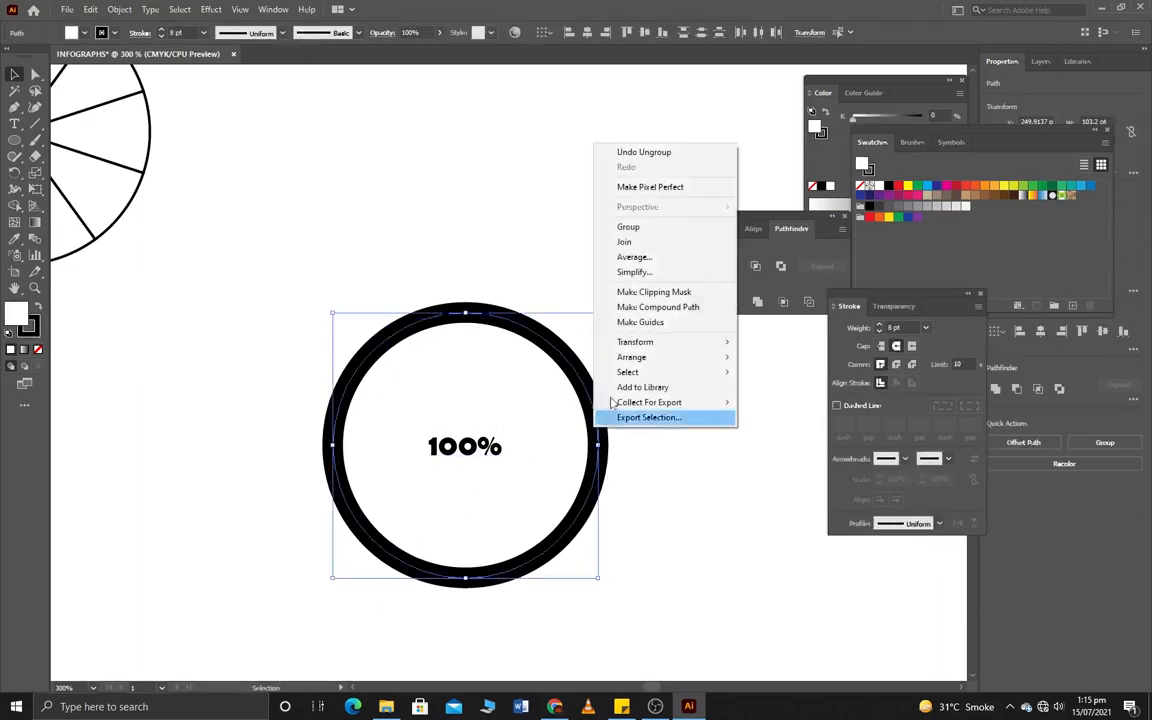
click(628, 227)
Increase the font size of the 100% text so it spans over half of the ring's width.
click(455, 447)
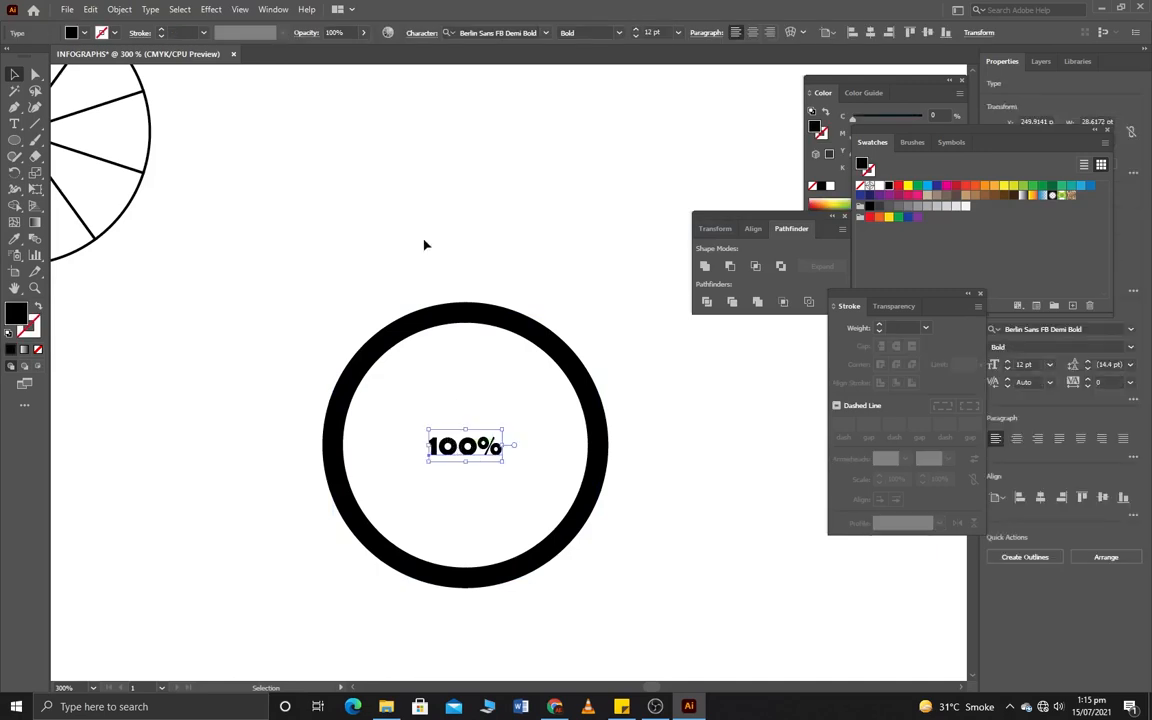
click(636, 29)
mouse_move(520, 426)
mouse_down()
mouse_move(478, 436)
mouse_move(509, 434)
mouse_up()
click(609, 213)
Center the enlarged 100% text and the ring on each other horizontally and vertically.
drag(597, 252, 324, 608)
drag(350, 455, 350, 455)
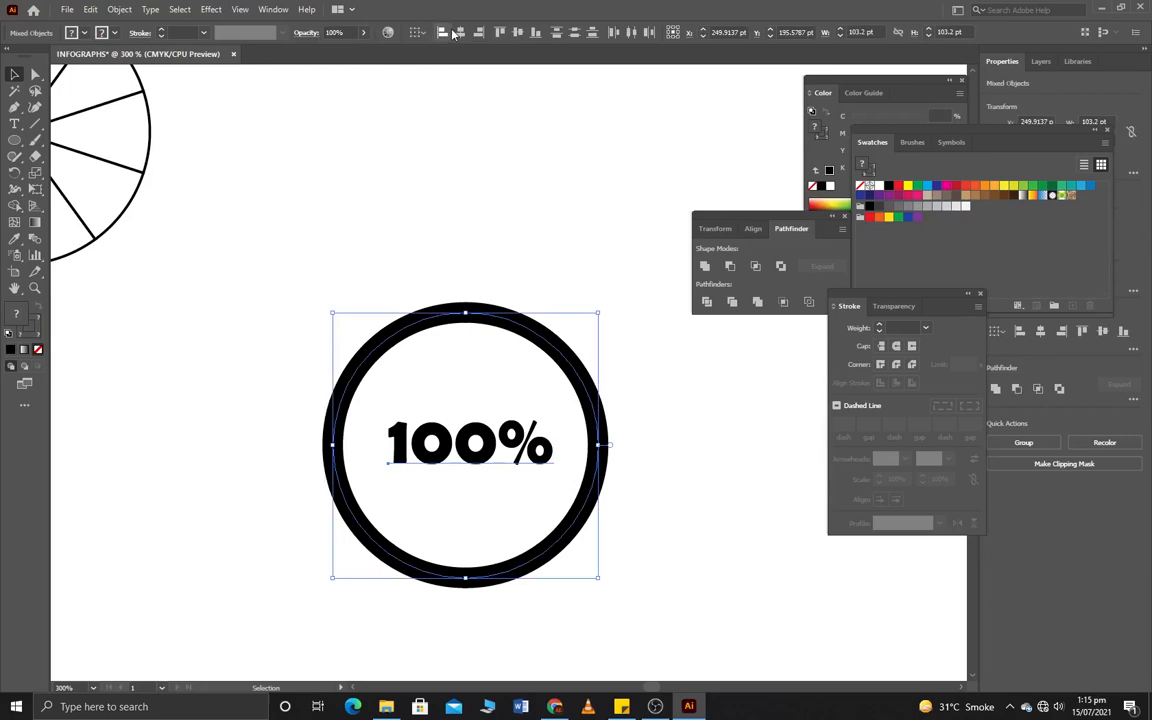
click(519, 35)
click(534, 127)
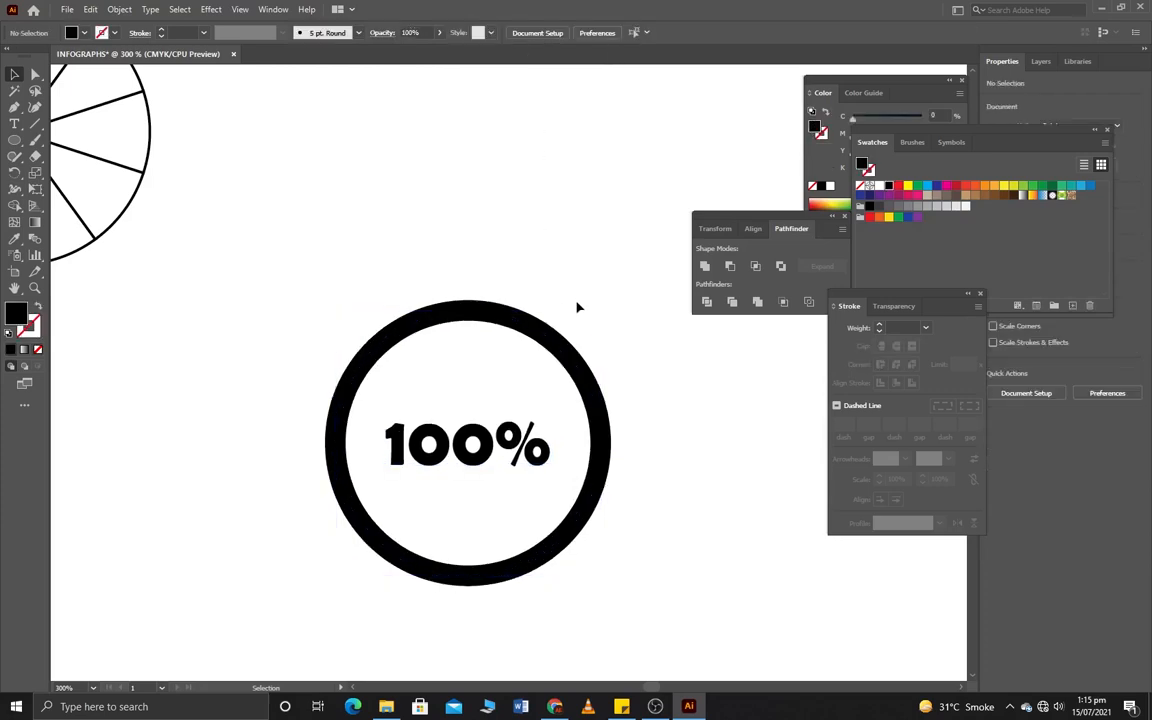
Ungroup the ring again into individual arc segments around the enlarged 100% text.
drag(568, 301, 463, 362)
right_click(512, 326)
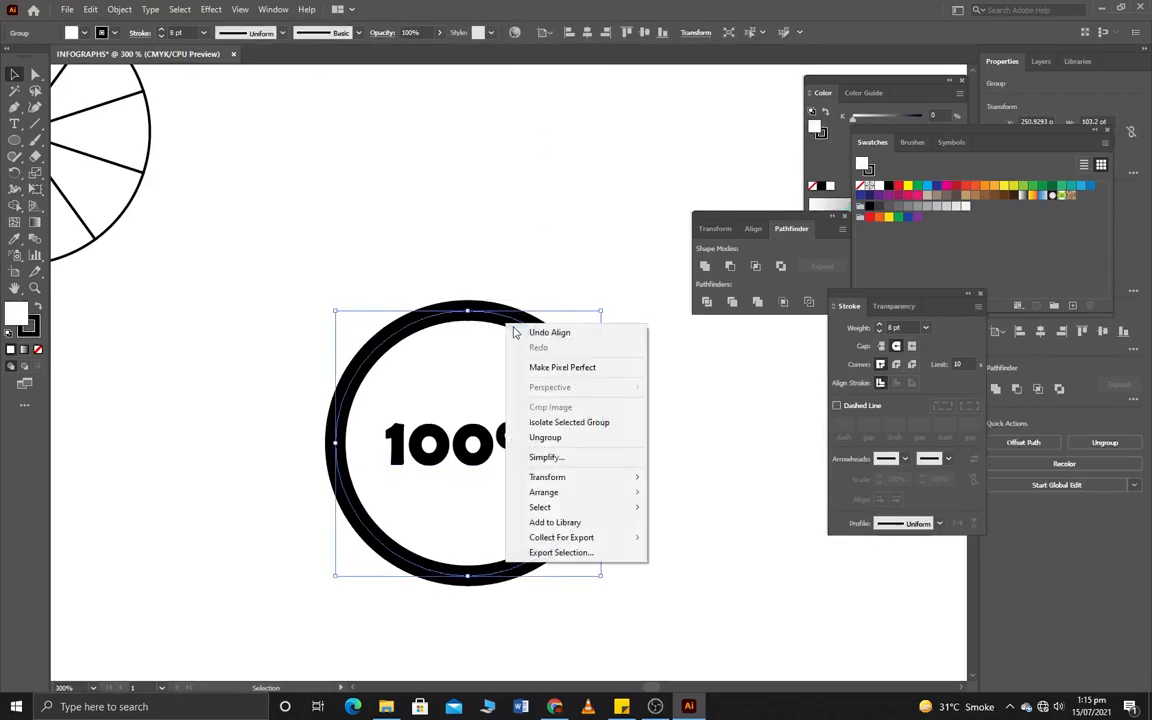
click(545, 434)
click(703, 370)
Move the ring together with its 100% text to just below the divided circle.
scroll(645, 365, down, 2)
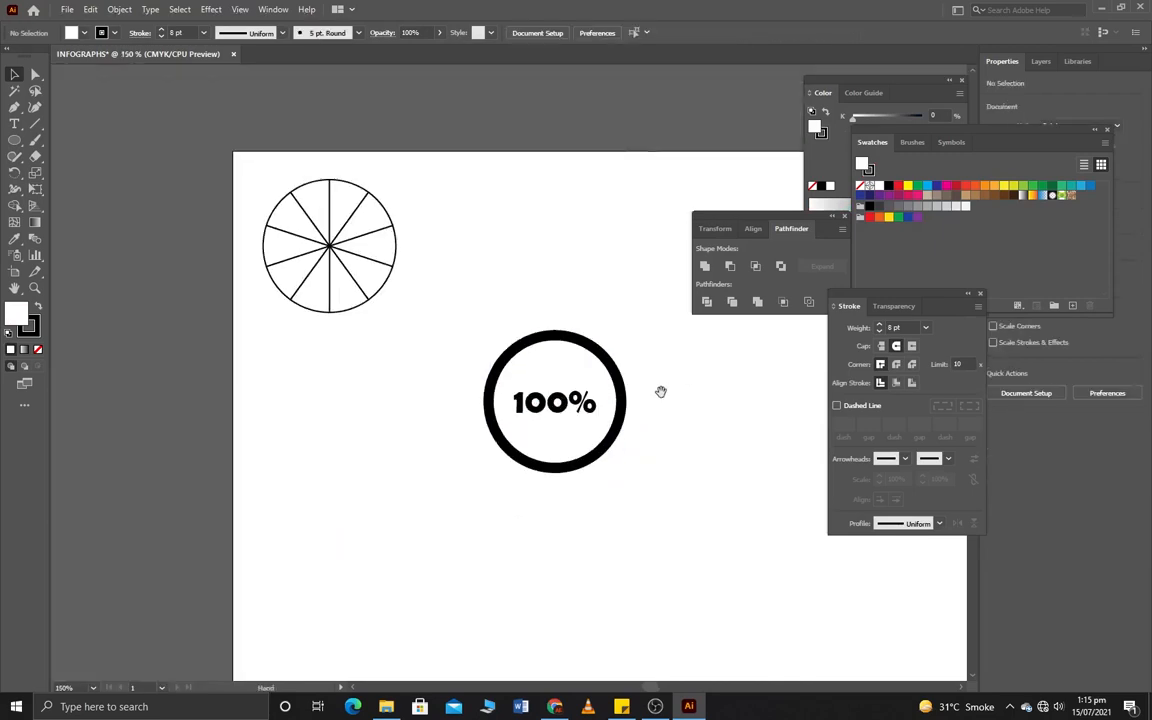
drag(661, 391, 543, 339)
drag(547, 255, 361, 408)
drag(398, 366, 216, 386)
click(440, 314)
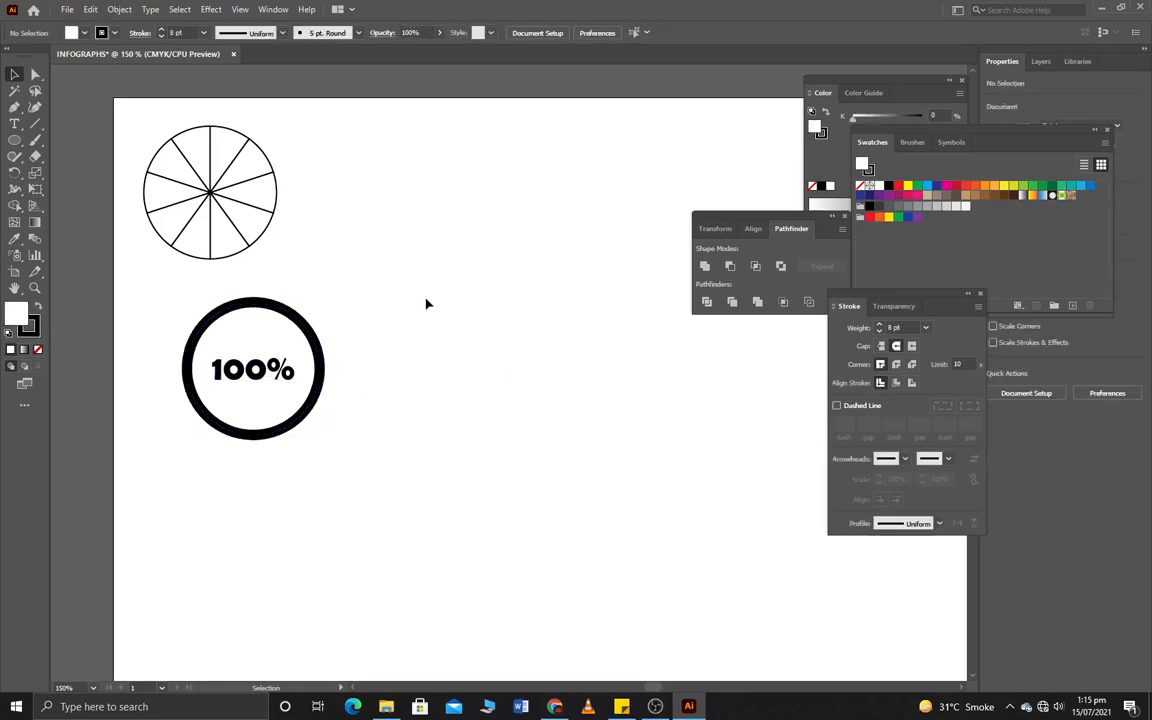
drag(350, 258, 118, 428)
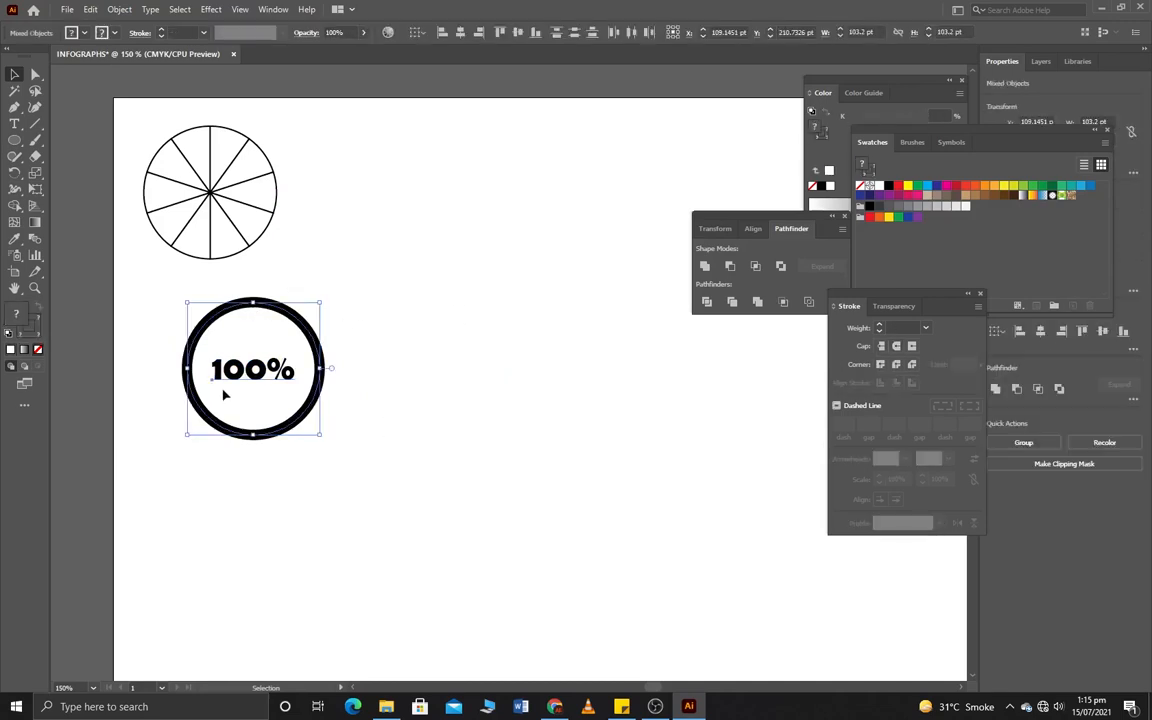
drag(240, 380, 244, 378)
click(323, 336)
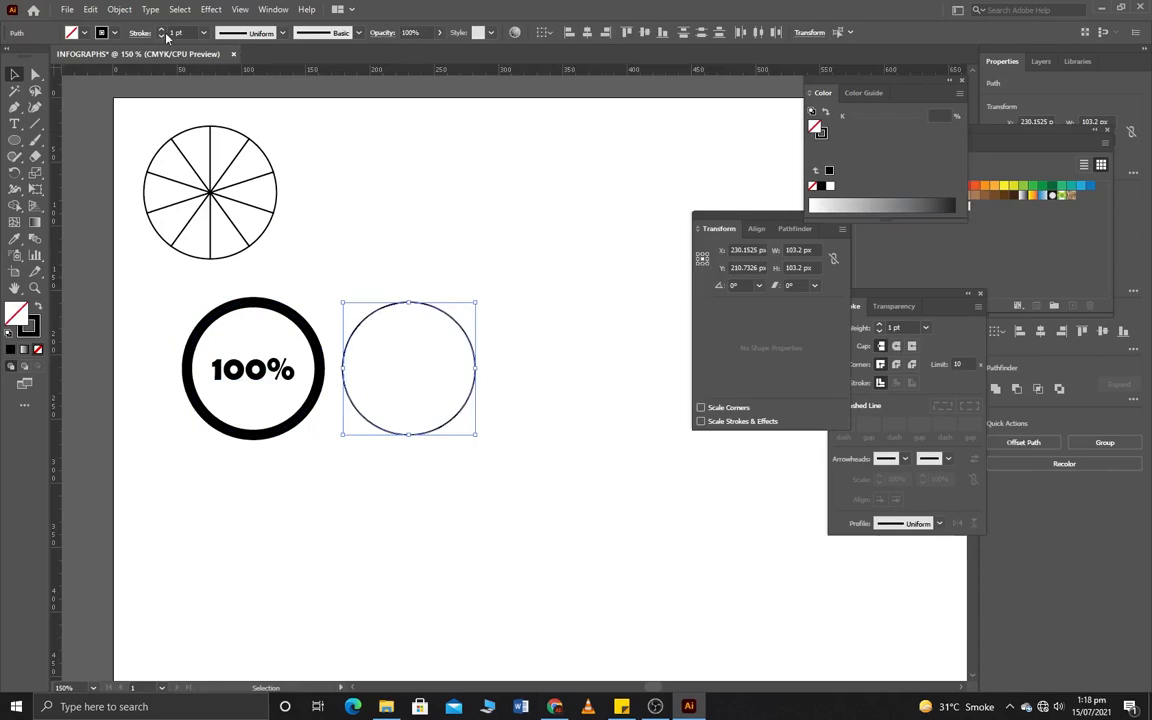
Increase the stroke weight of the plain circle beside the 100% ring to 9 pt.
click(162, 30)
click(162, 30)
click(162, 30)
click(162, 30)
click(162, 30)
click(162, 30)
click(162, 30)
click(162, 32)
click(496, 212)
Offset the plain circle's path outward to create a concentric circle about 109 px wide.
drag(462, 251, 384, 468)
click(411, 249)
drag(509, 268, 332, 476)
right_click(432, 350)
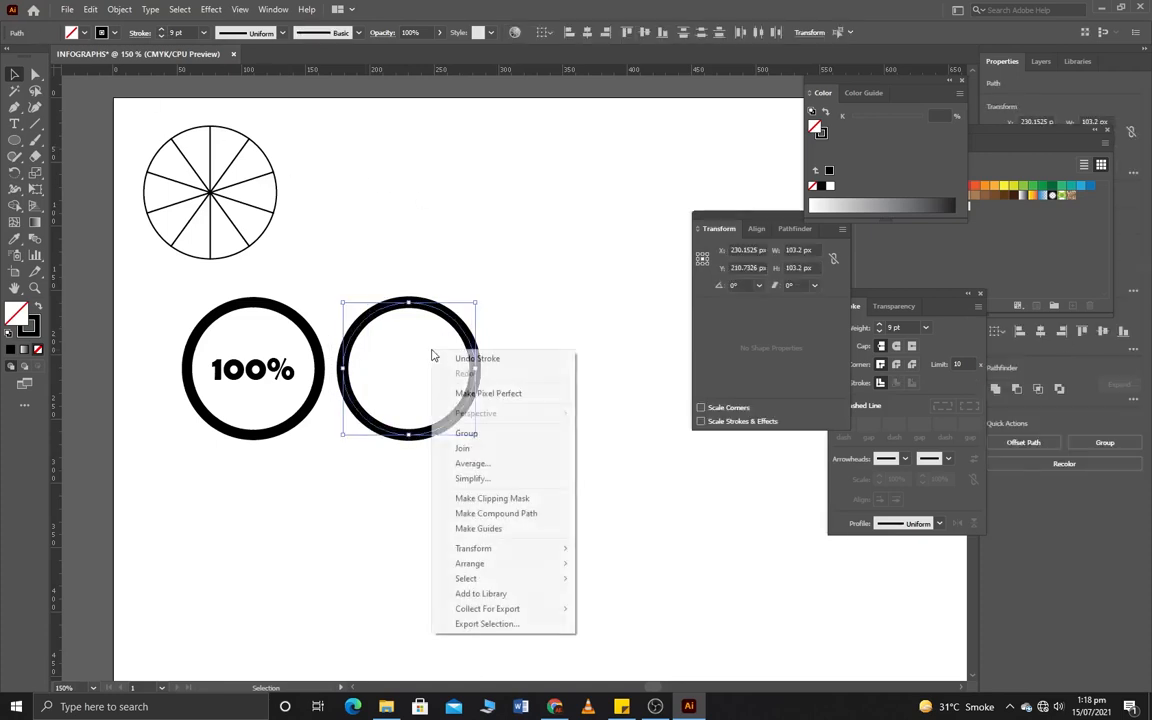
click(134, 8)
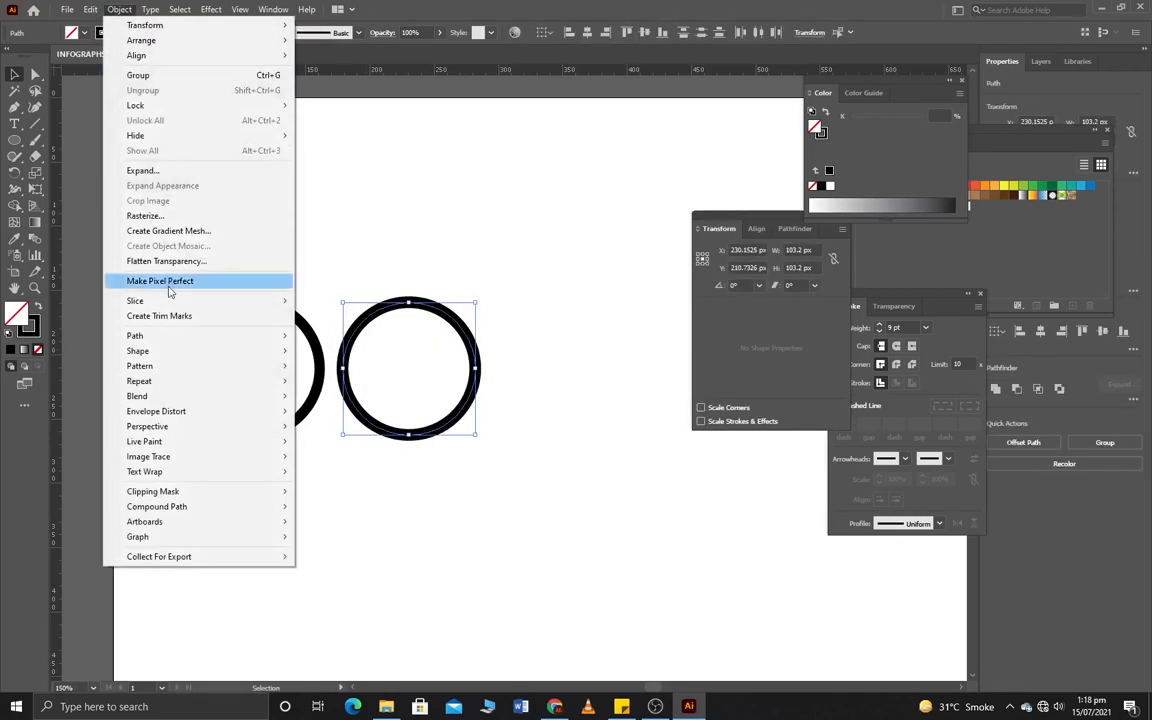
mouse_move(279, 340)
click(337, 385)
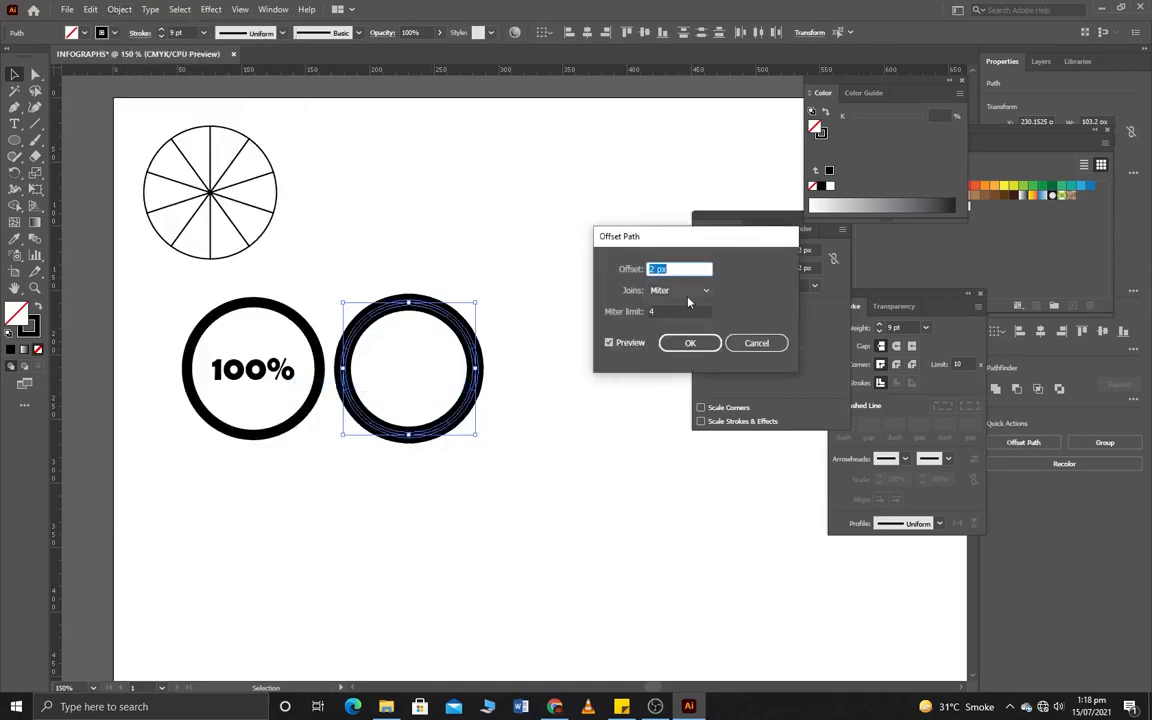
click(689, 343)
Change the stroke color of both concentric circles to gray 757575.
click(505, 266)
drag(505, 266, 334, 450)
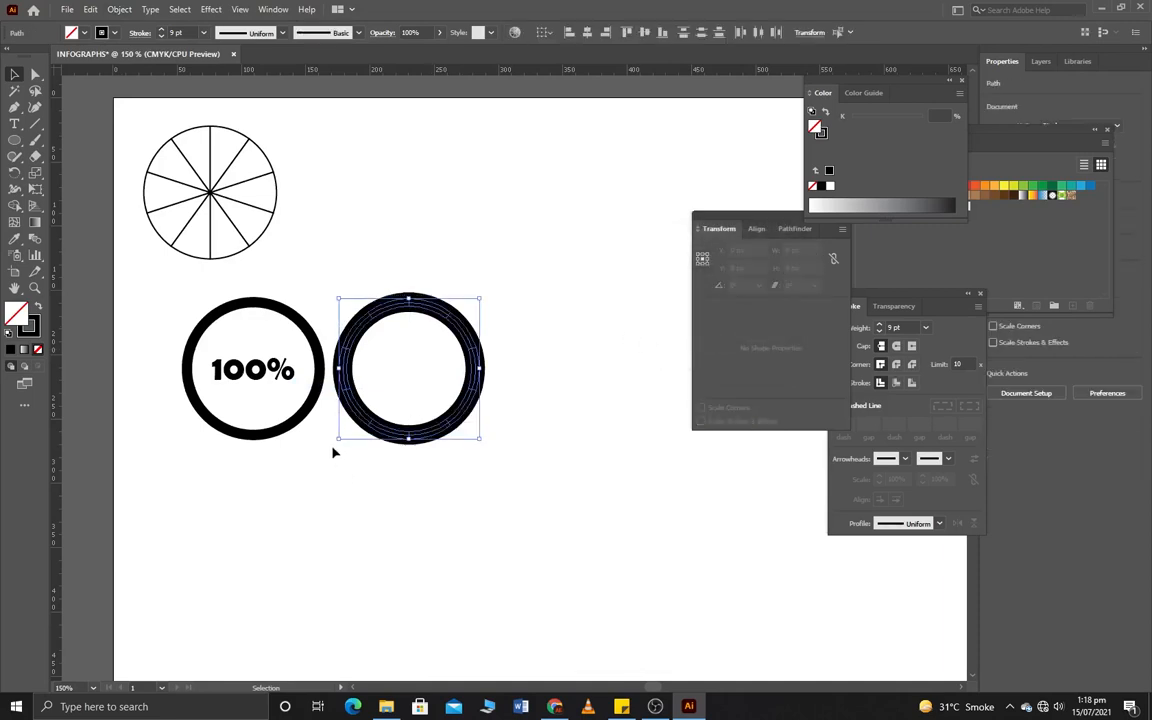
double_click(31, 330)
click(396, 335)
drag(396, 335, 396, 354)
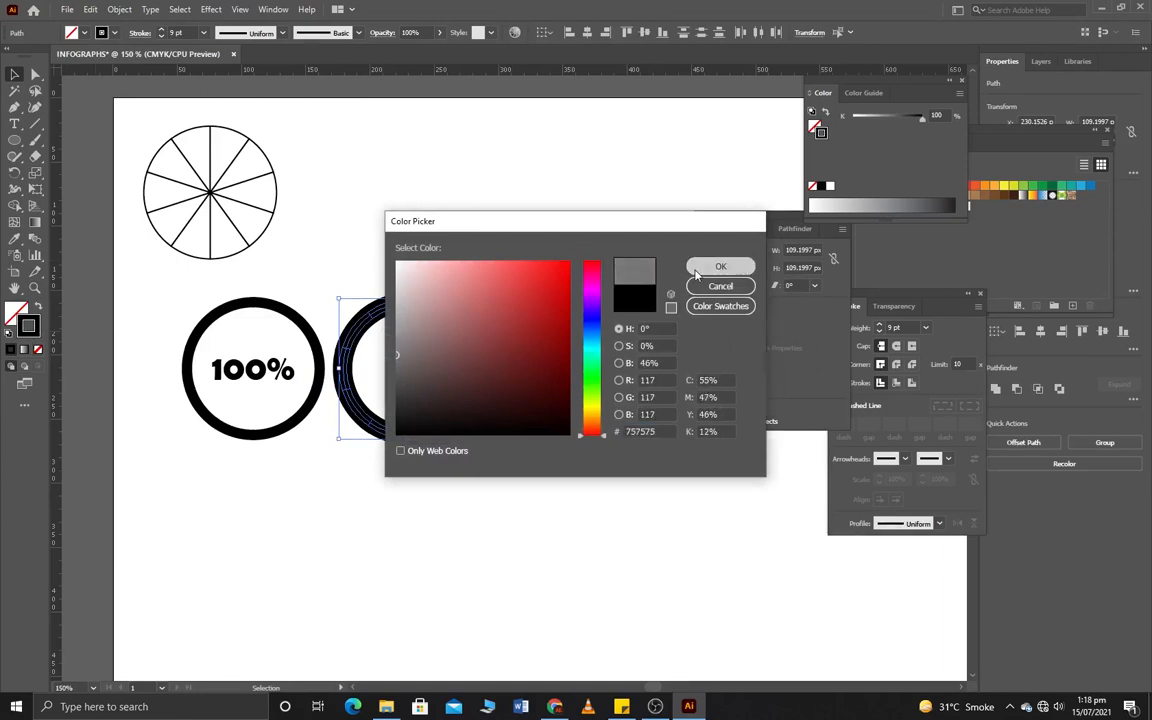
click(719, 266)
click(658, 252)
drag(180, 295, 318, 471)
drag(262, 388, 407, 388)
click(532, 306)
right_click(478, 342)
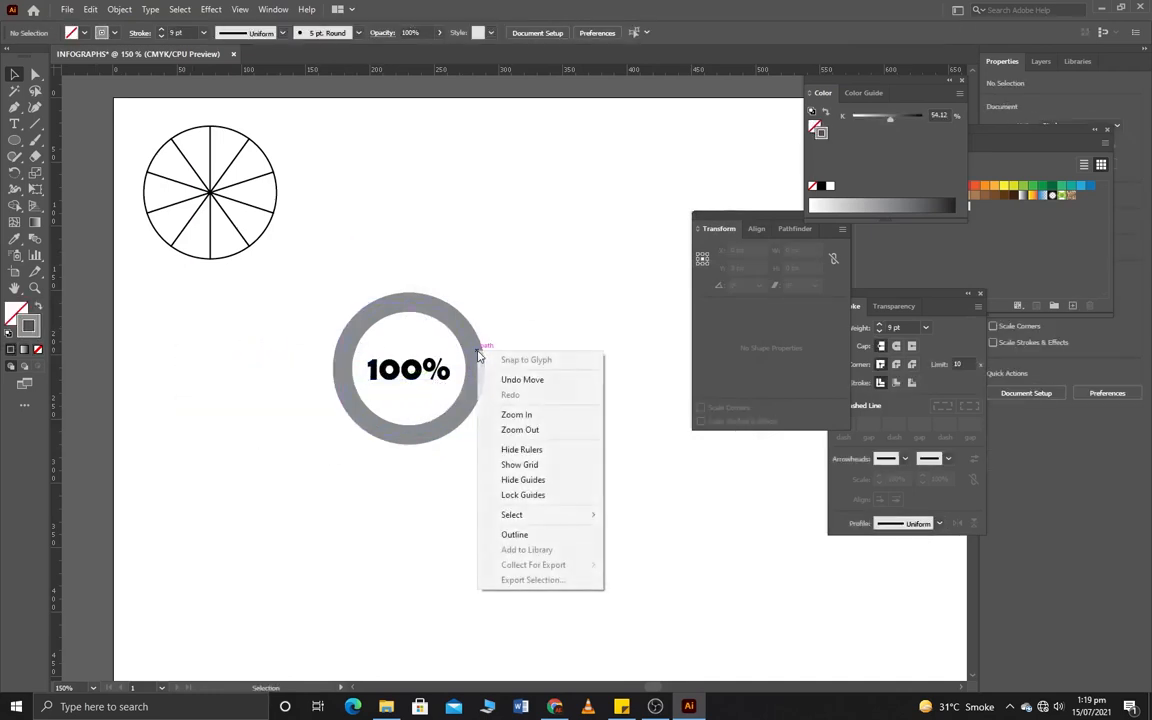
key(Escape)
drag(532, 273, 342, 535)
click(342, 535)
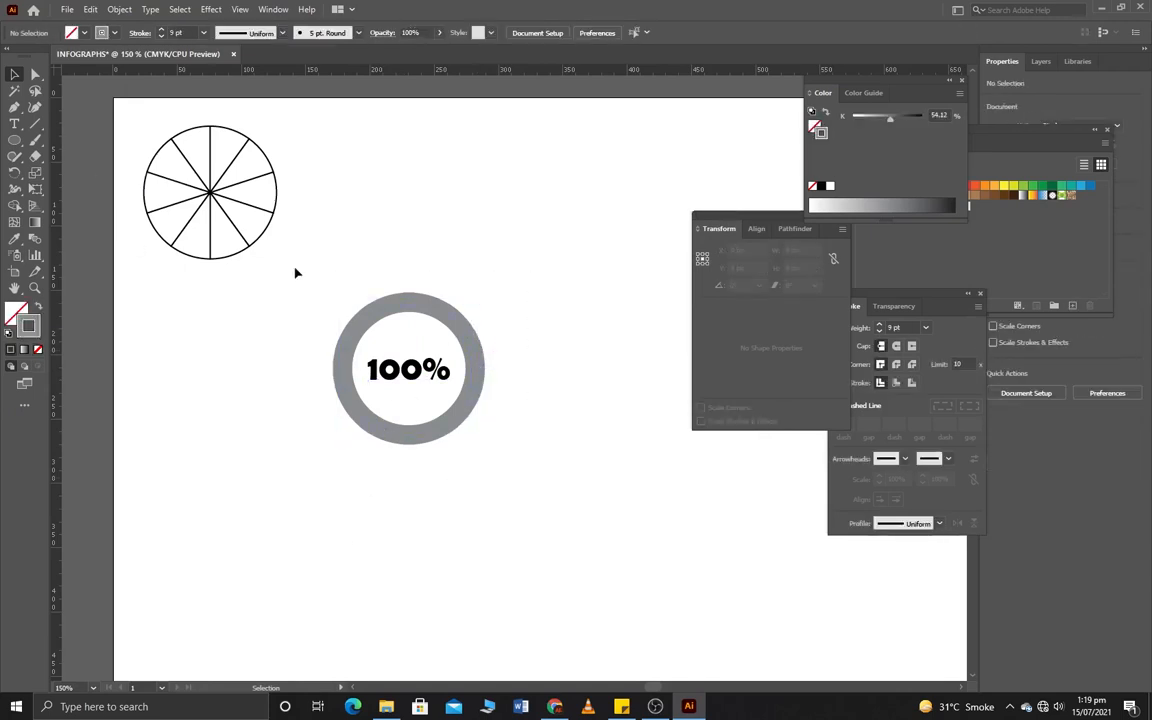
click(362, 323)
click(306, 350)
key(ctrl+z)
Group the two concentric gray circles into one object.
drag(505, 272, 340, 491)
right_click(407, 363)
click(432, 440)
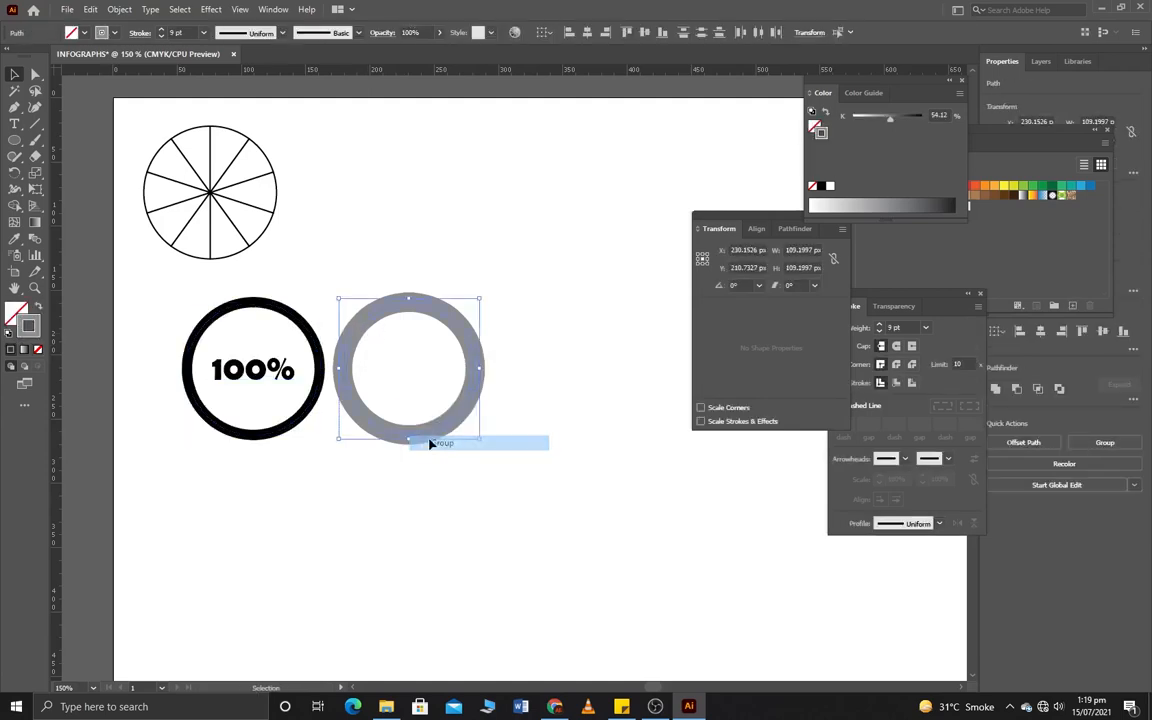
click(167, 283)
Move the segmented black ring with its 100% text onto the center of the gray ring.
drag(132, 292, 320, 483)
drag(262, 372, 418, 375)
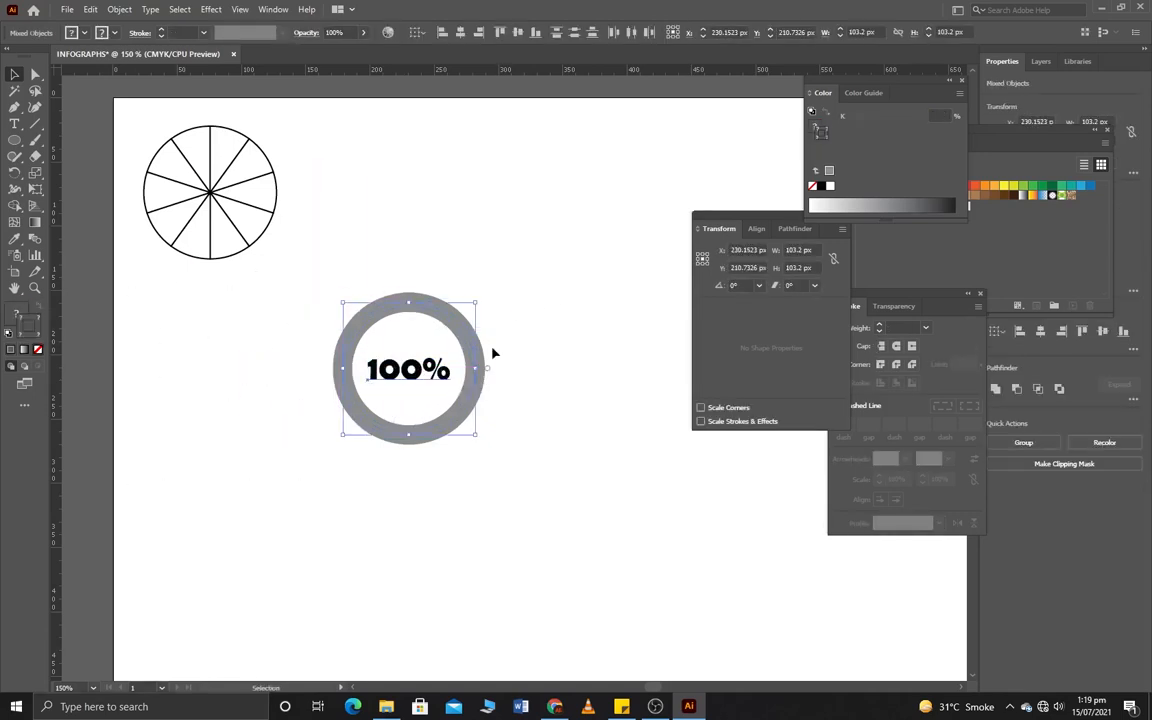
click(493, 353)
Send the gray ring group to the back so it forms the backdrop of the black ring.
right_click(481, 354)
click(468, 342)
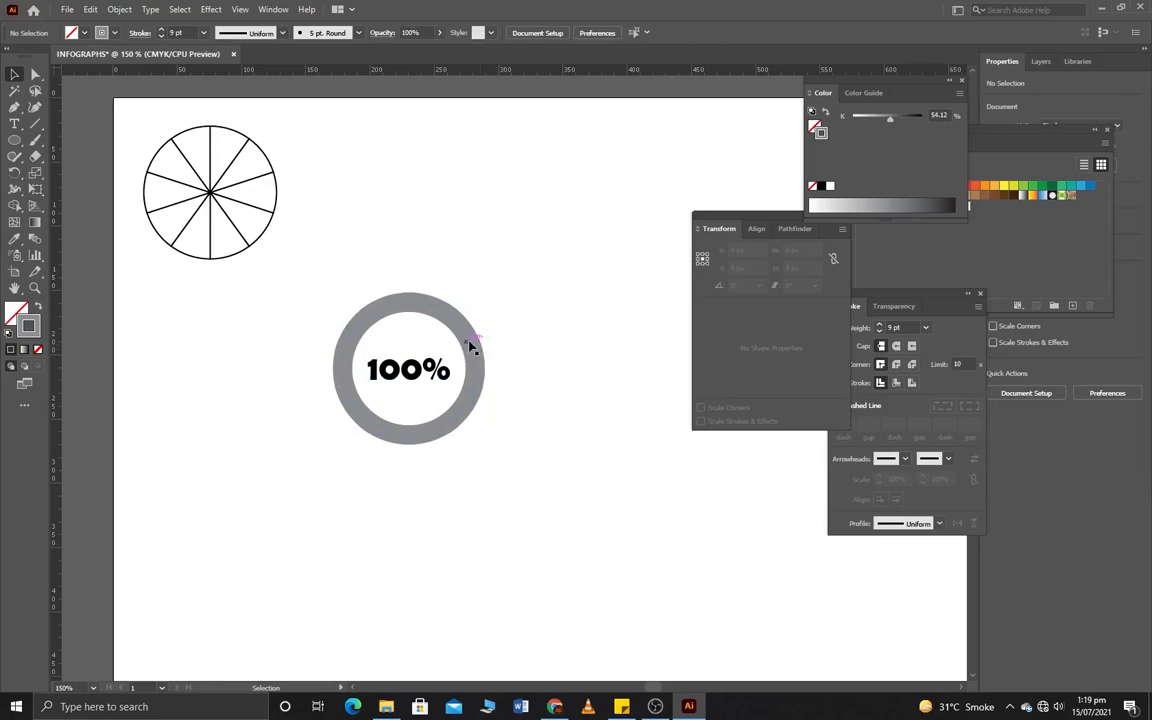
click(473, 337)
right_click(471, 341)
mouse_move(525, 509)
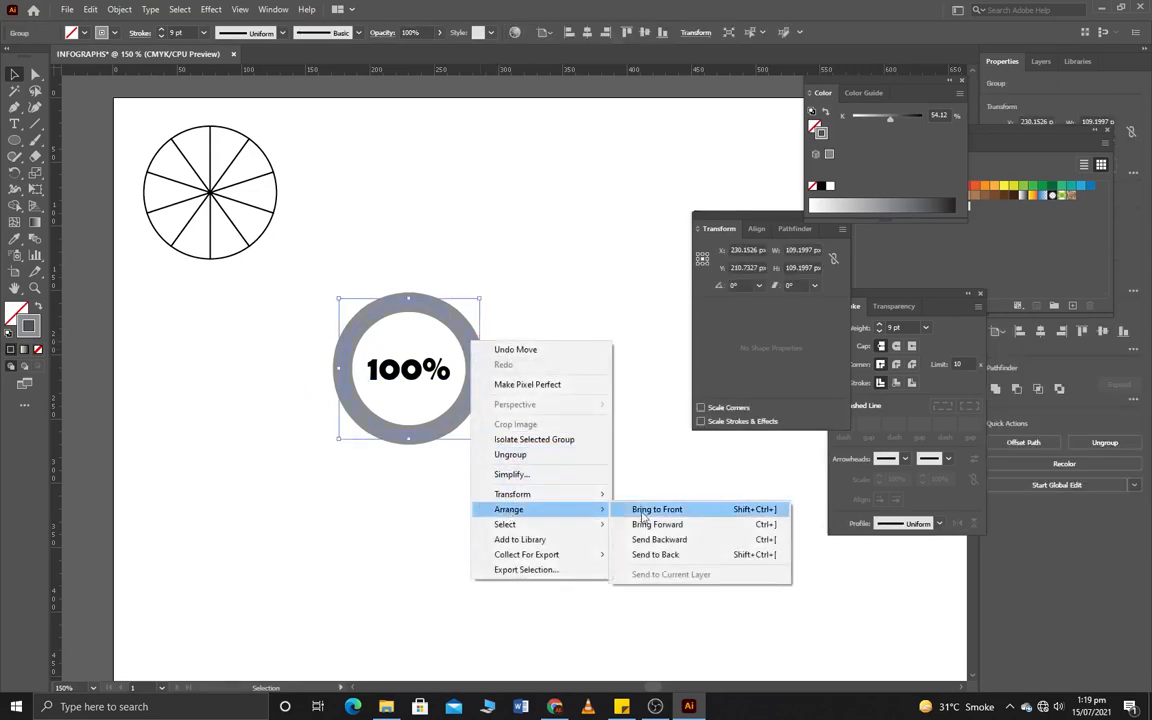
click(660, 496)
click(583, 375)
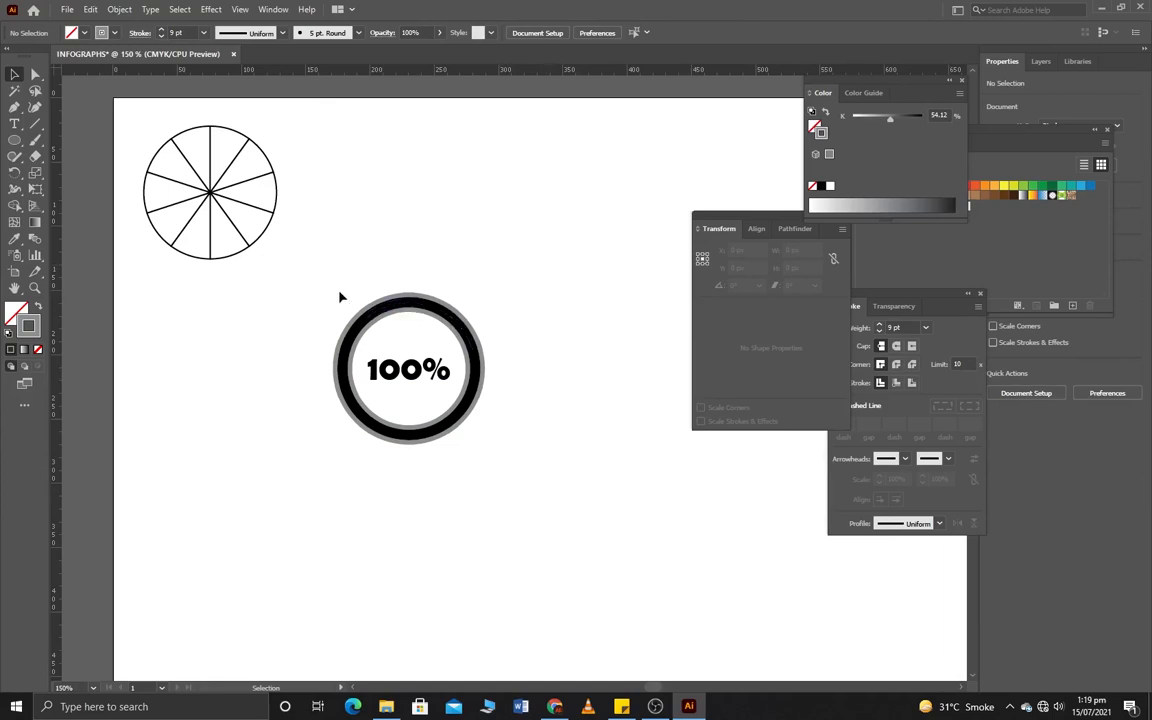
drag(437, 375, 505, 453)
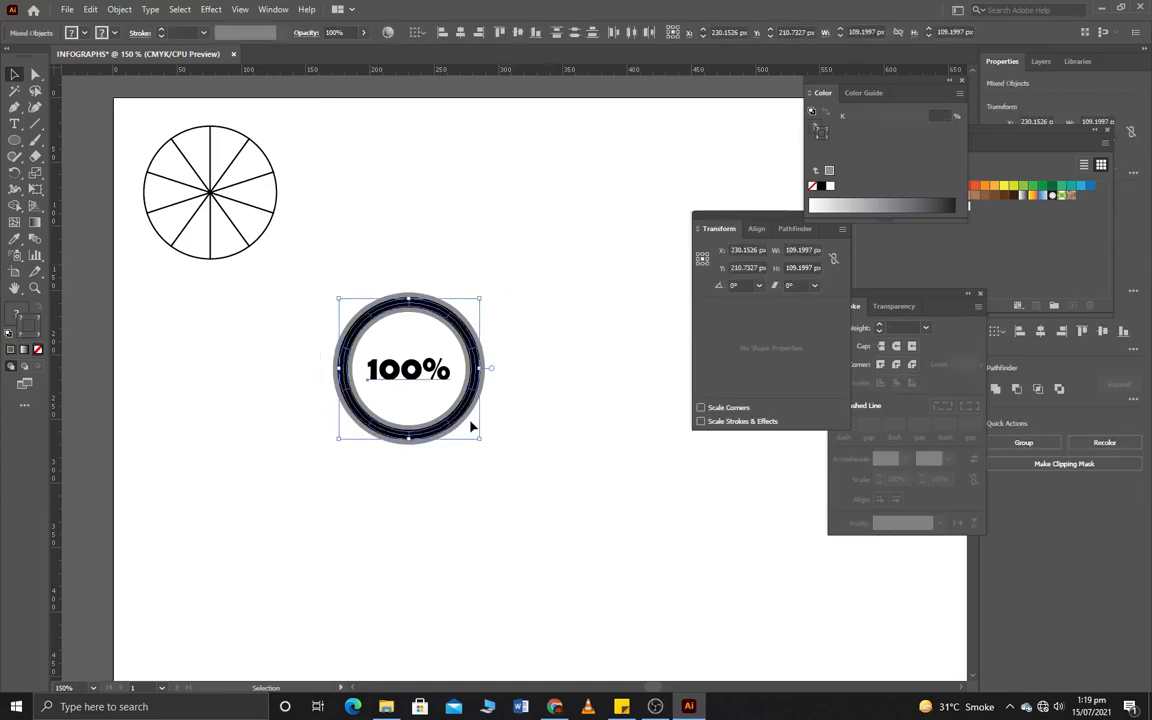
shift+click(420, 447)
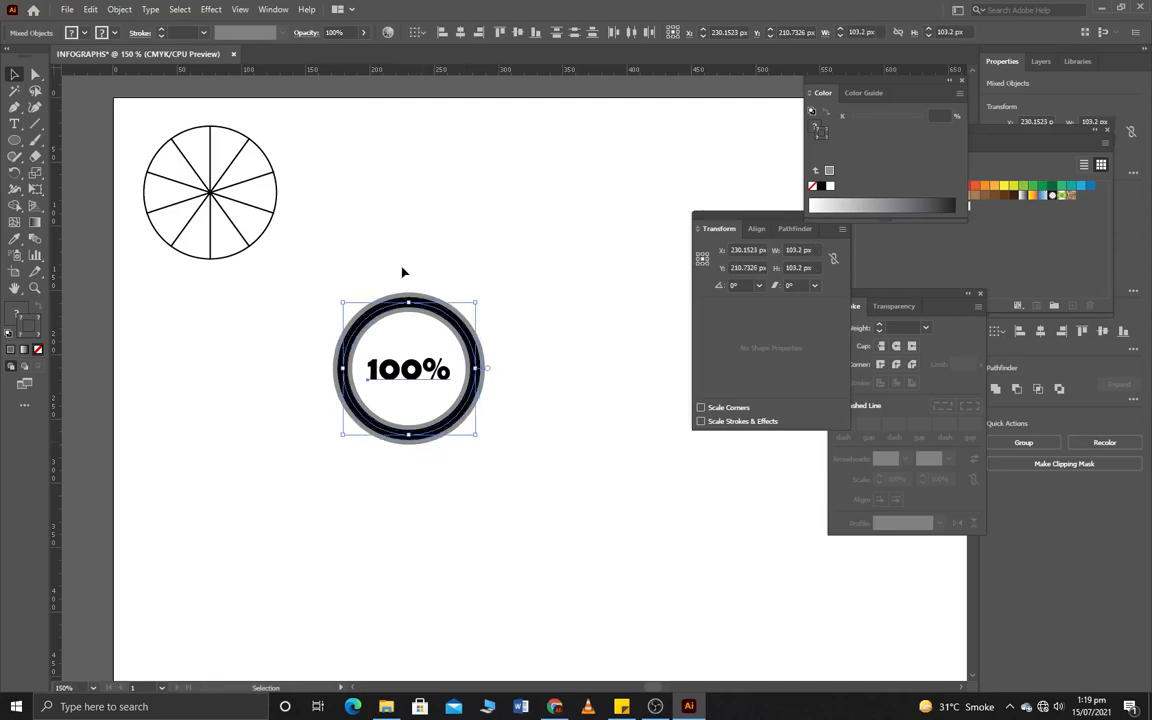
click(162, 34)
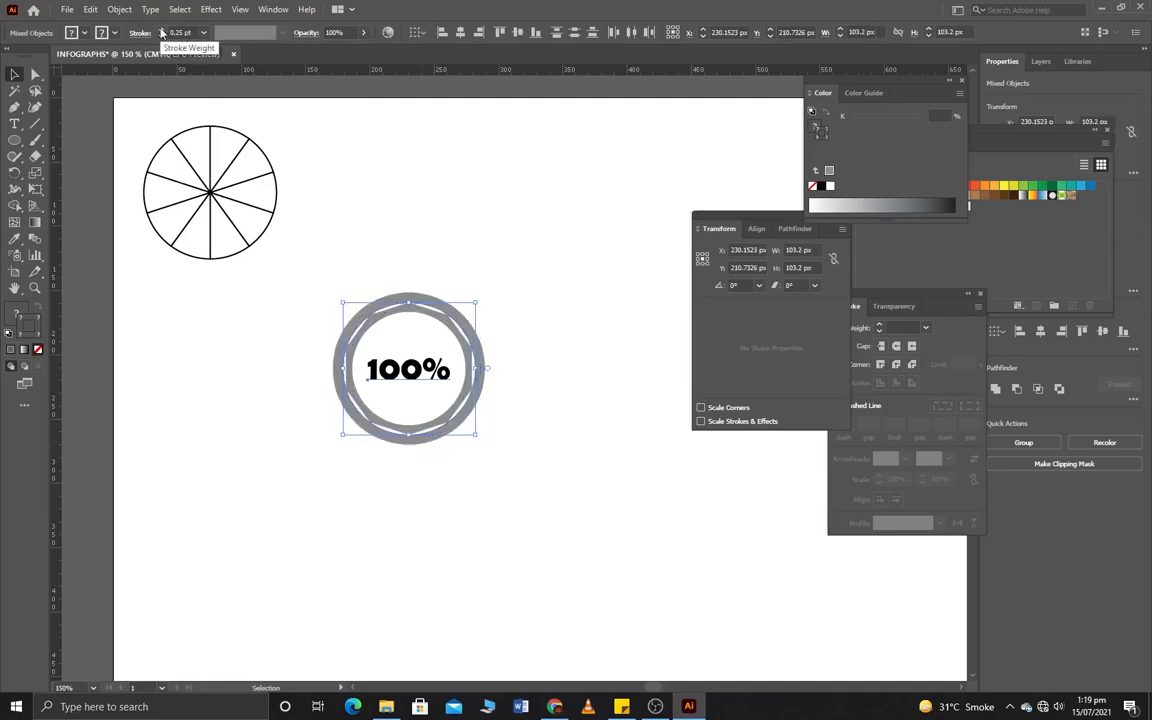
key(ctrl+z)
click(420, 173)
Duplicate the complete gray-backed 100% ring and place the copy beside the original.
drag(509, 280, 268, 470)
drag(374, 376, 401, 374)
click(481, 360)
Change the text in the copied ring from 100% to 90%.
scroll(481, 360, up, 2)
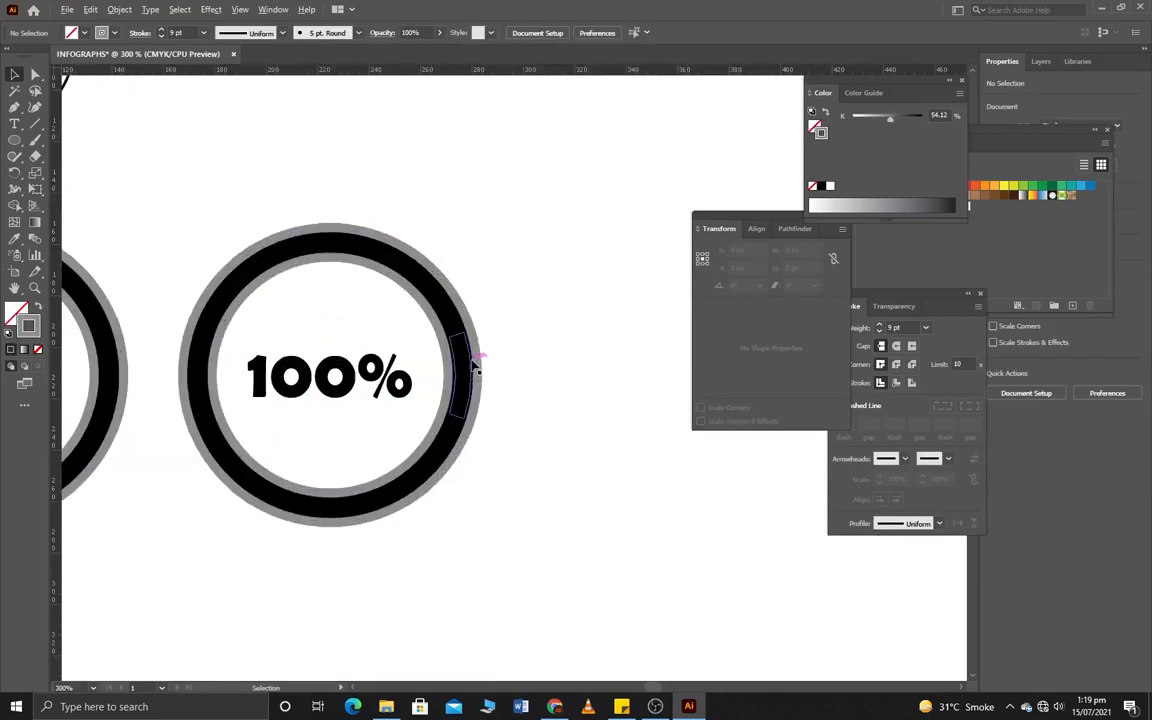
drag(370, 323, 395, 304)
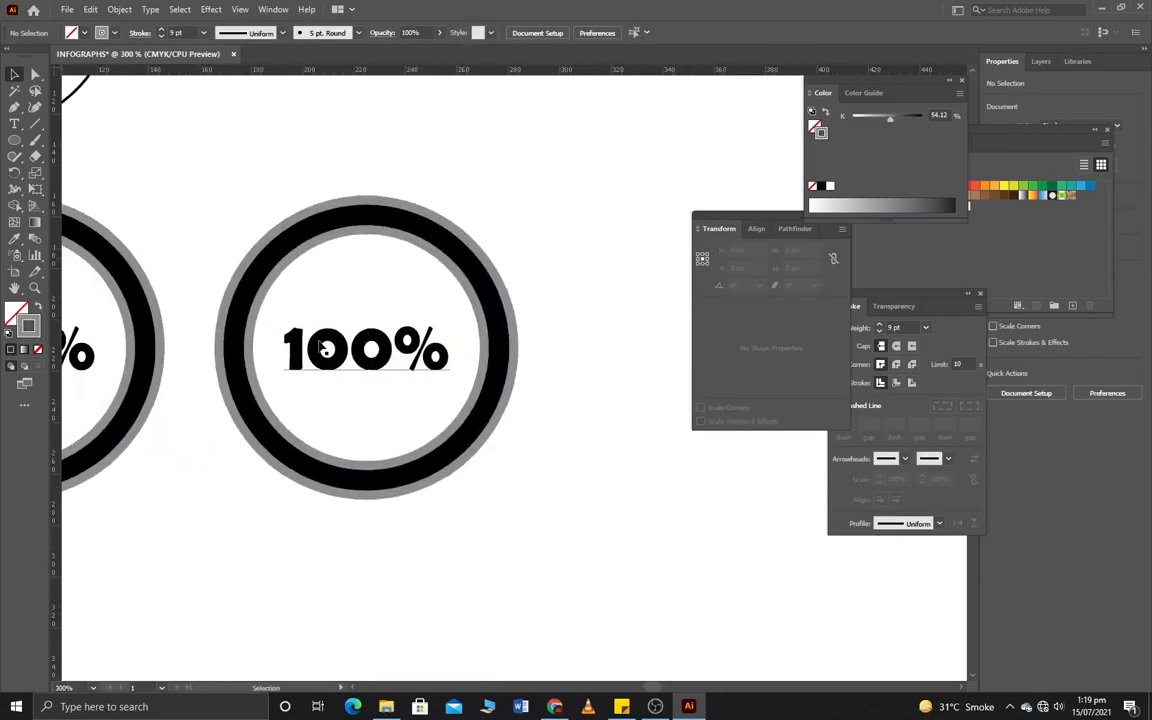
double_click(330, 350)
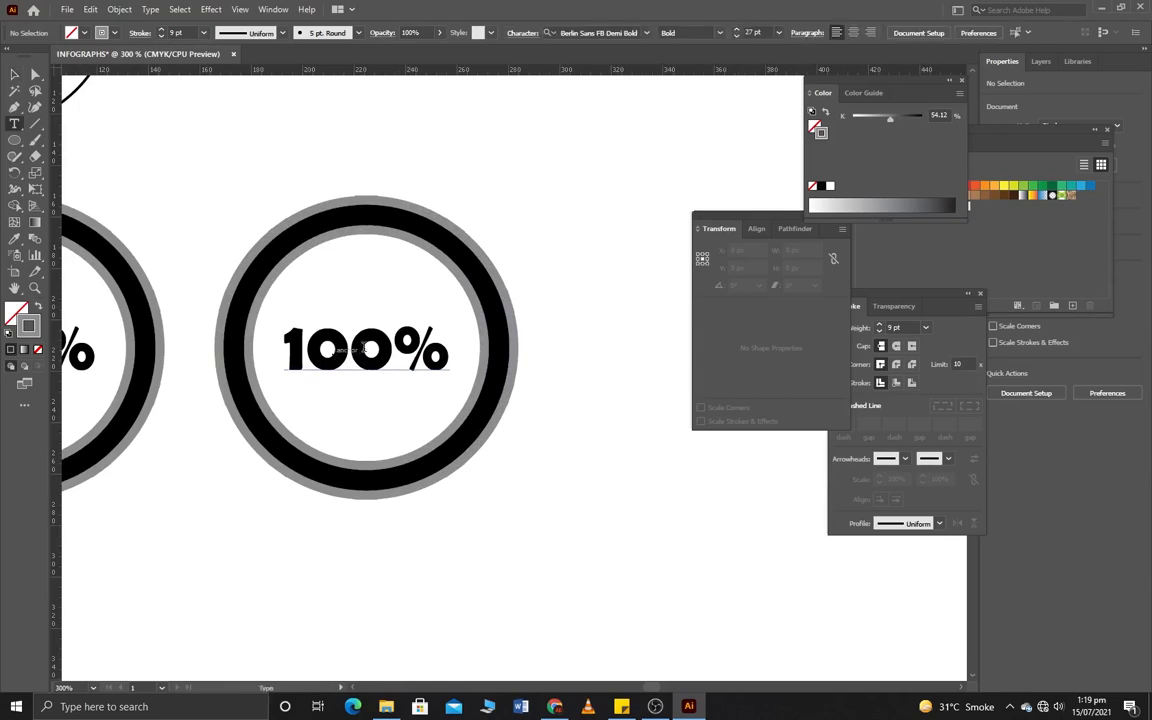
drag(350, 350, 285, 352)
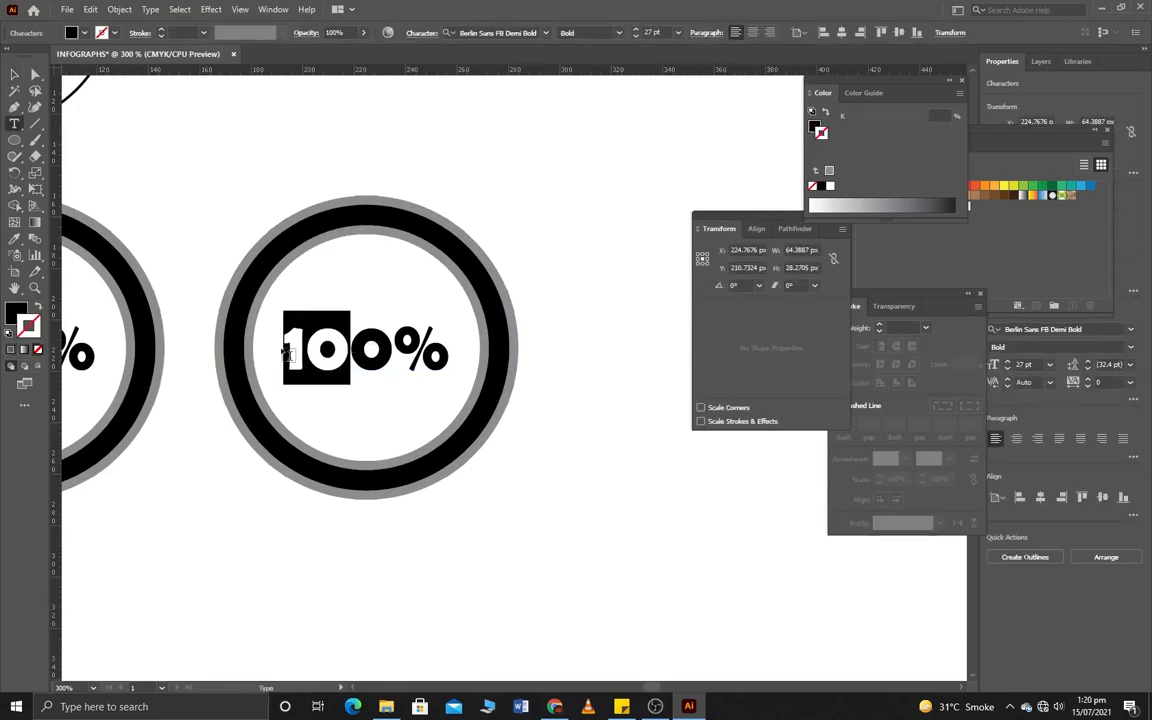
text(9)
click(14, 73)
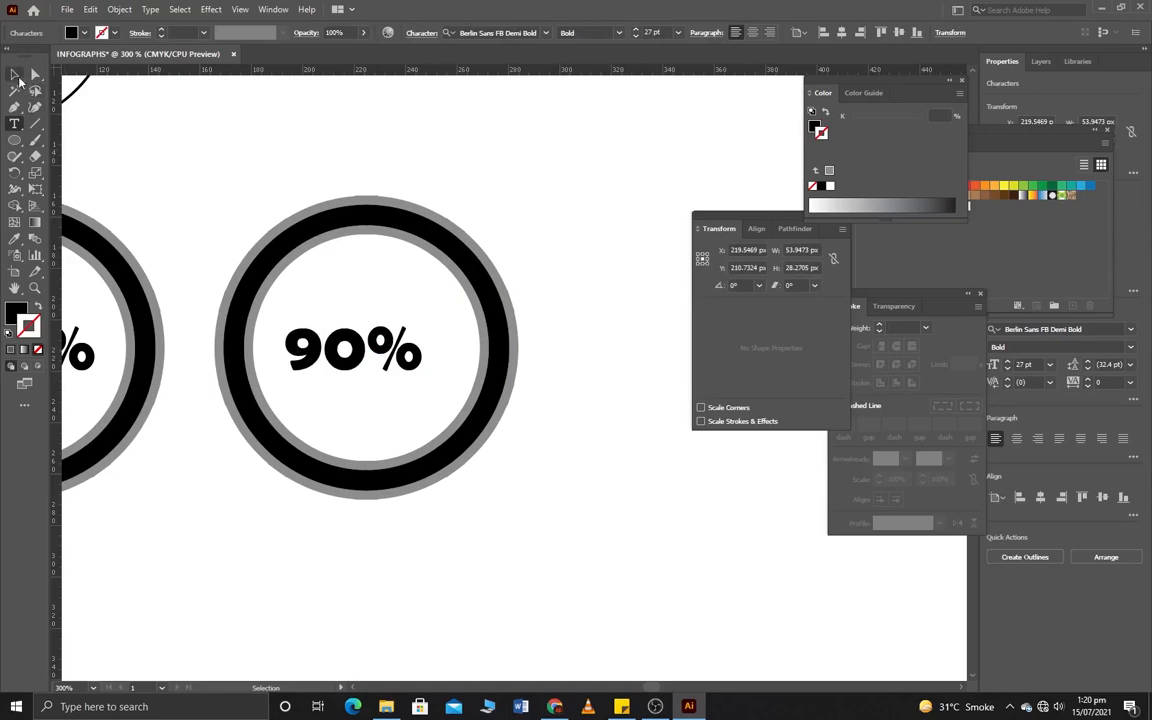
Nudge the 90% text to the right until it is centered horizontally inside its ring.
key(Right)
key(Right)
key(Right)
key(Right)
key(Right)
key(Right)
key(Right)
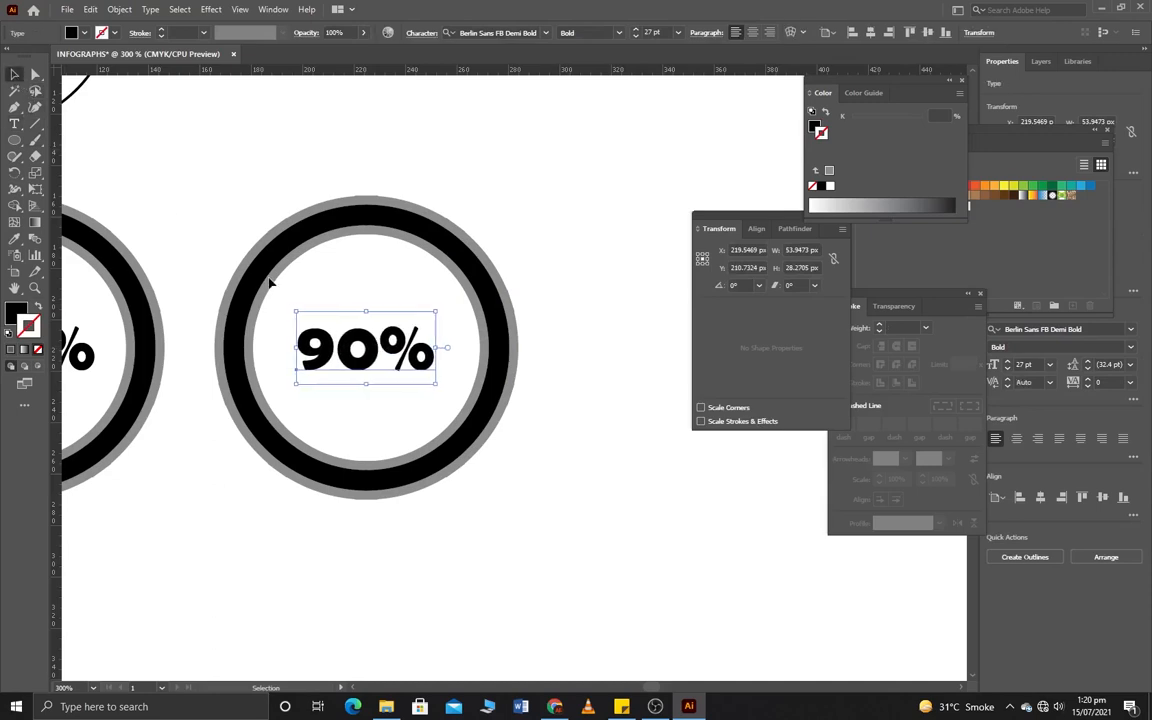
key(Right)
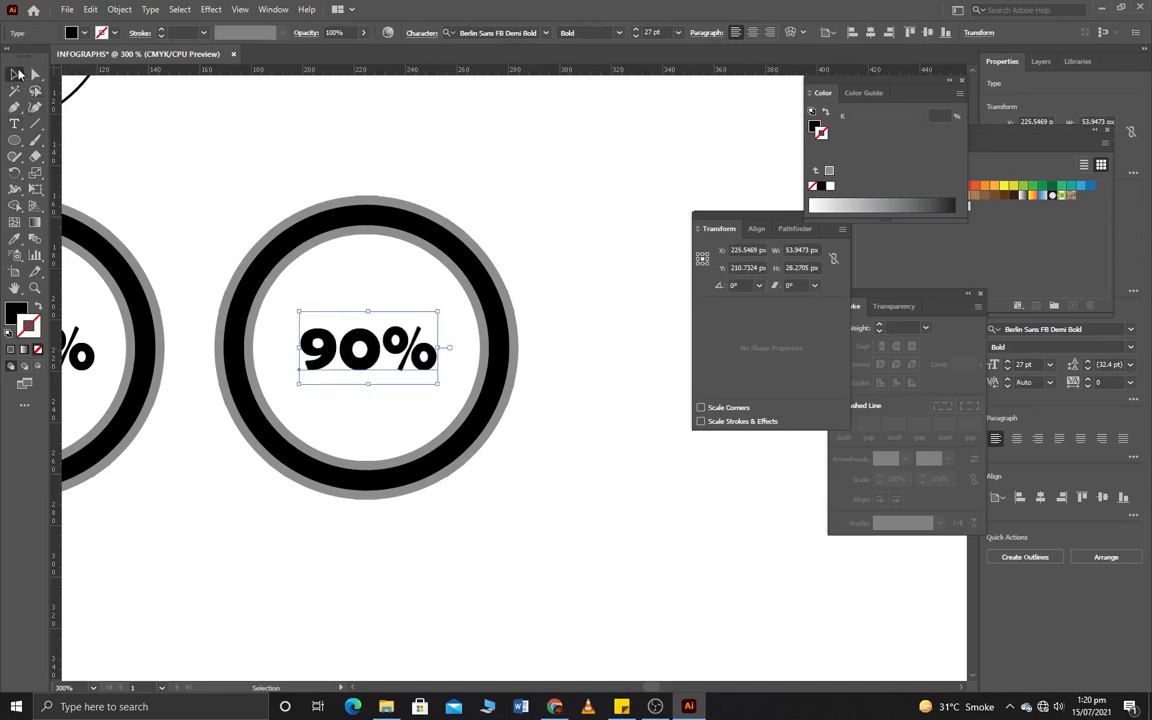
Delete the first black arc segment clockwise from the top of the 90% ring.
click(444, 242)
key(Down)
key(Delete)
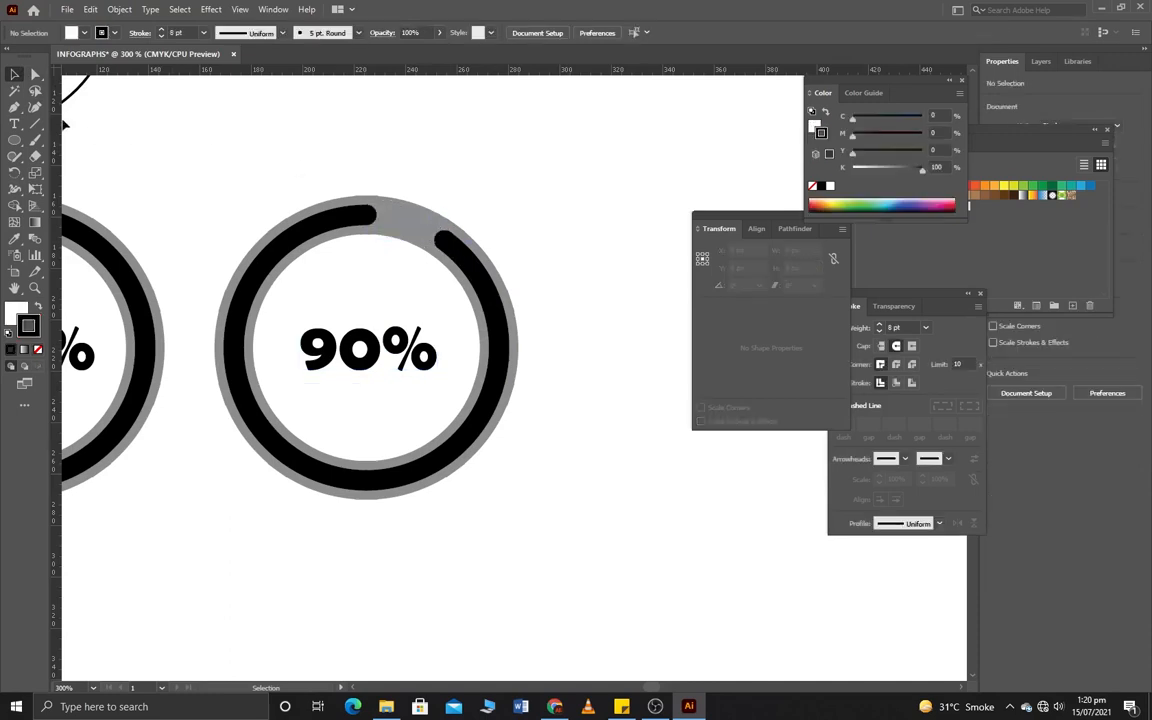
Duplicate the complete 90% ring with its gray backdrop and place the copy to its right.
drag(509, 188, 255, 472)
drag(373, 348, 684, 350)
scroll(320, 450, right, 6)
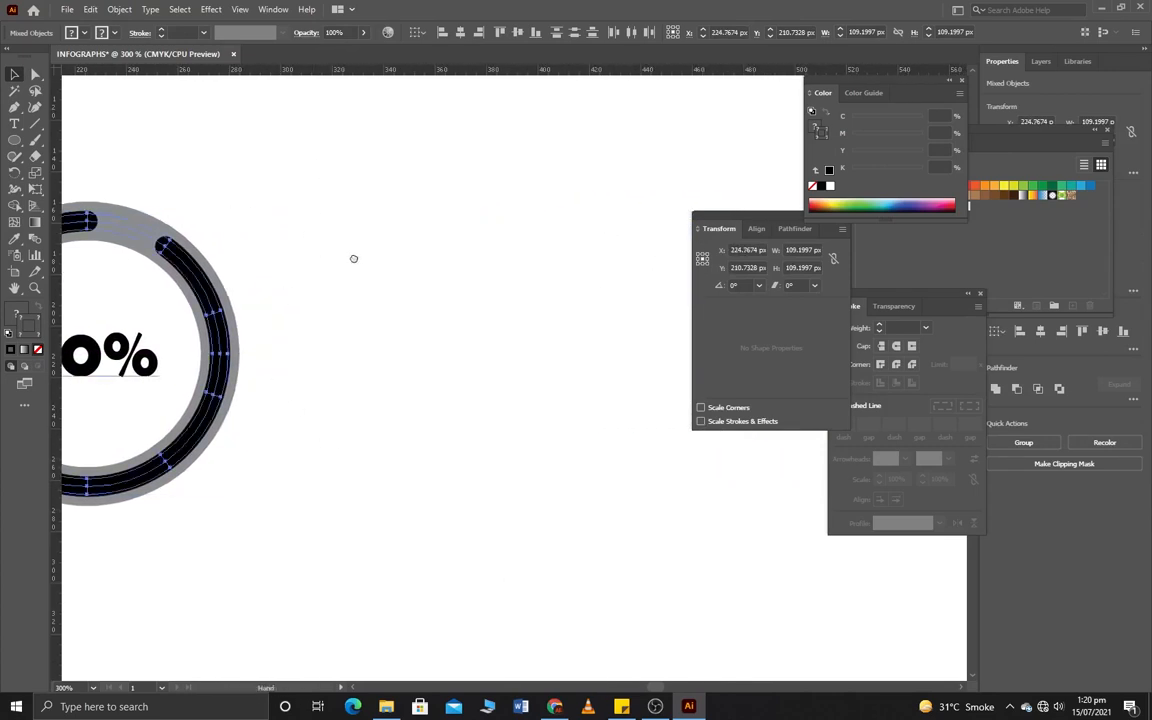
scroll(355, 257, left, 4)
drag(436, 197, 86, 587)
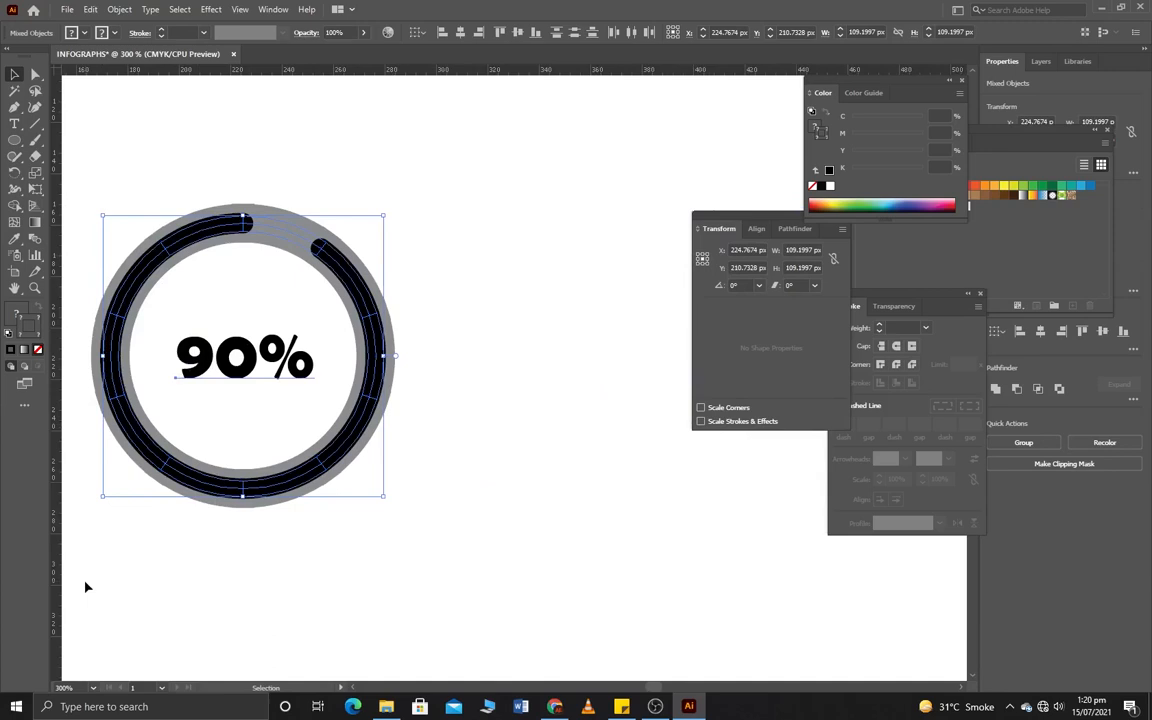
drag(216, 370, 542, 362)
click(530, 162)
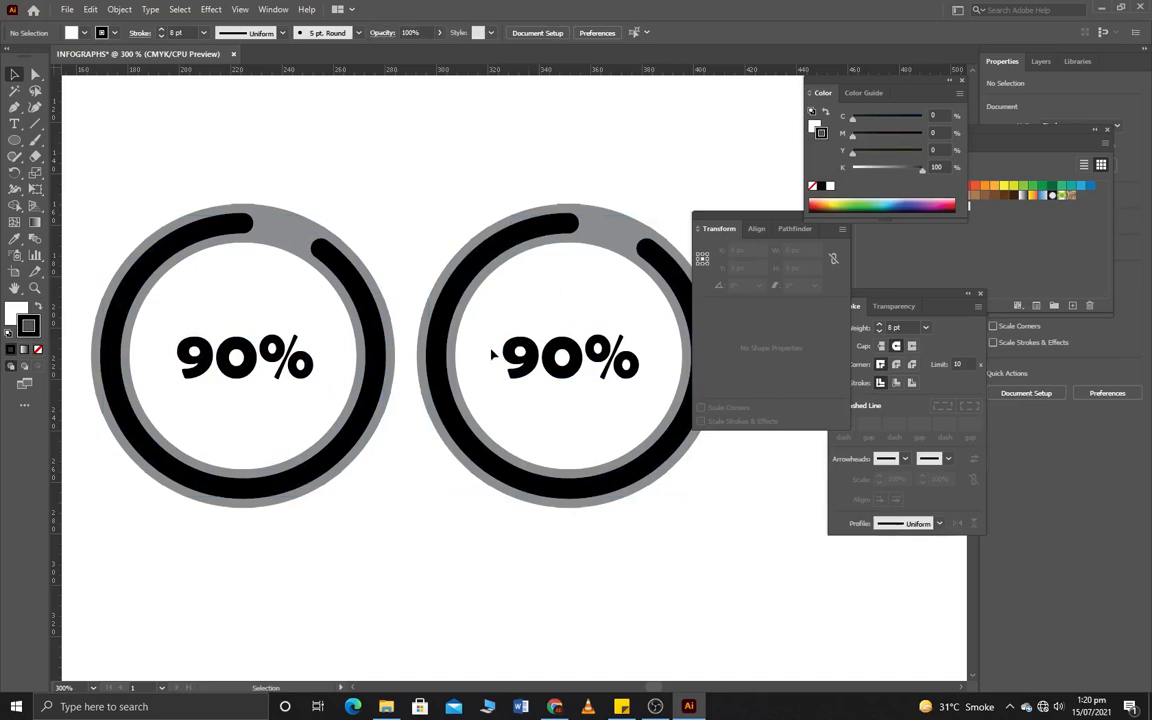
Change the text in the newly copied ring to 80%.
key(t)
click(540, 355)
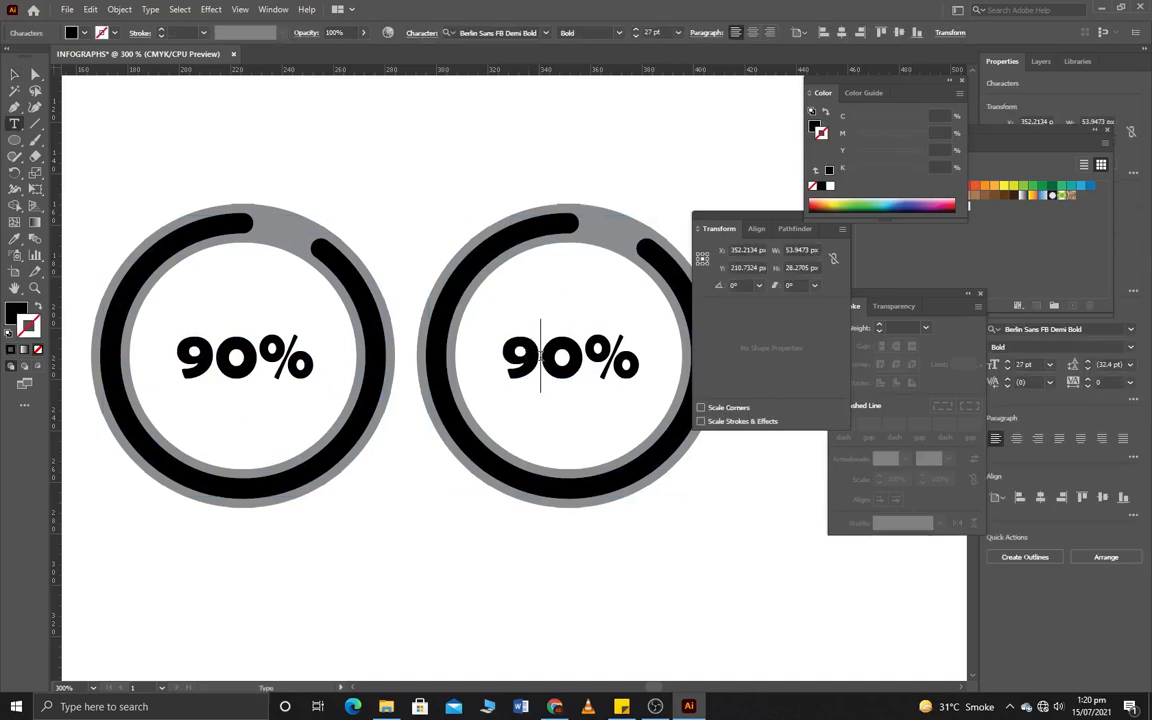
key(BackSpace)
text(8)
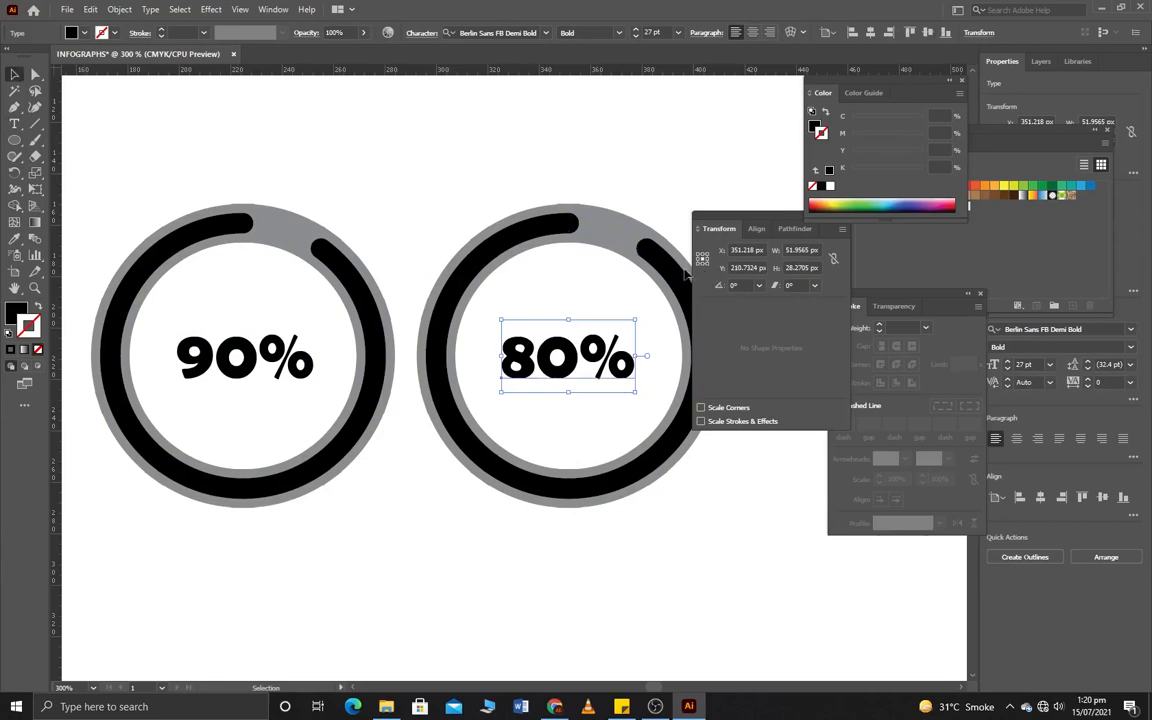
Delete the next black arc segment clockwise after the existing gap in the 80% ring.
click(674, 252)
click(589, 121)
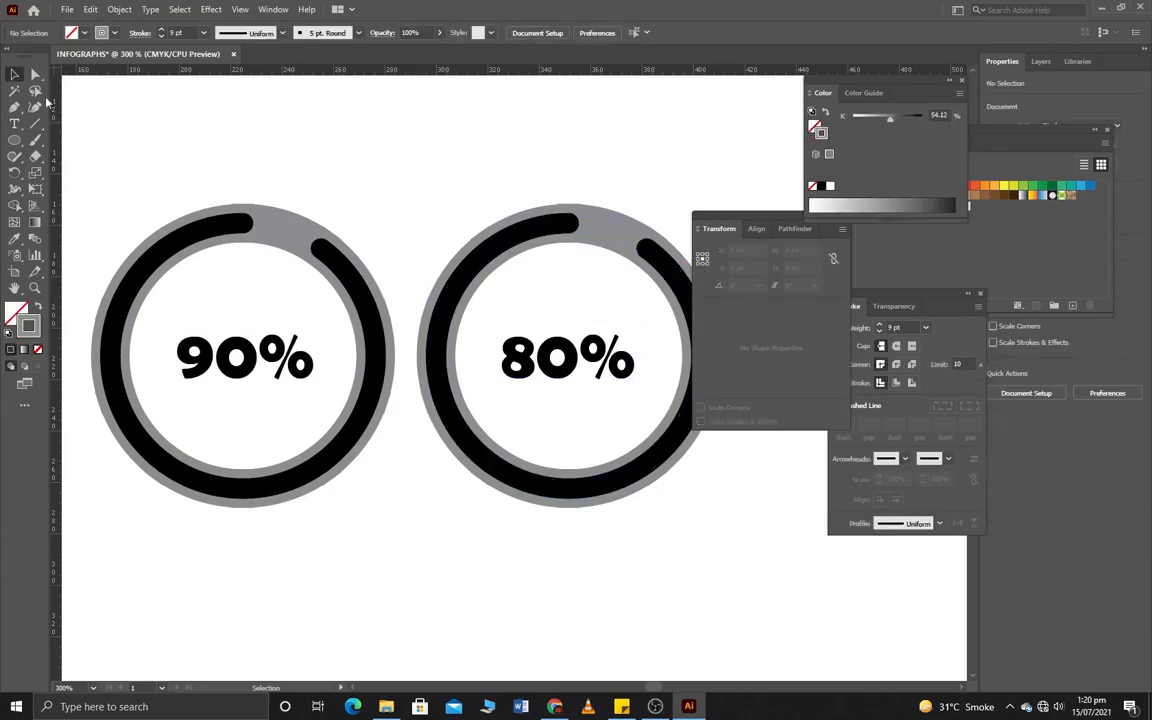
click(651, 254)
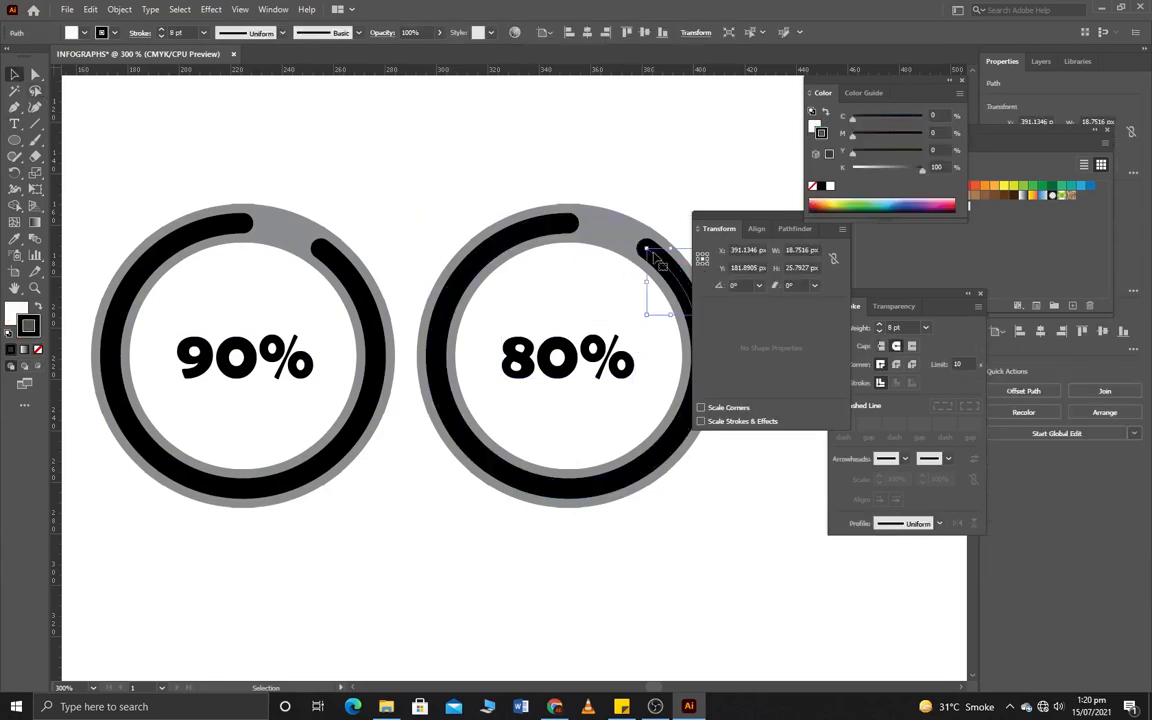
key(Delete)
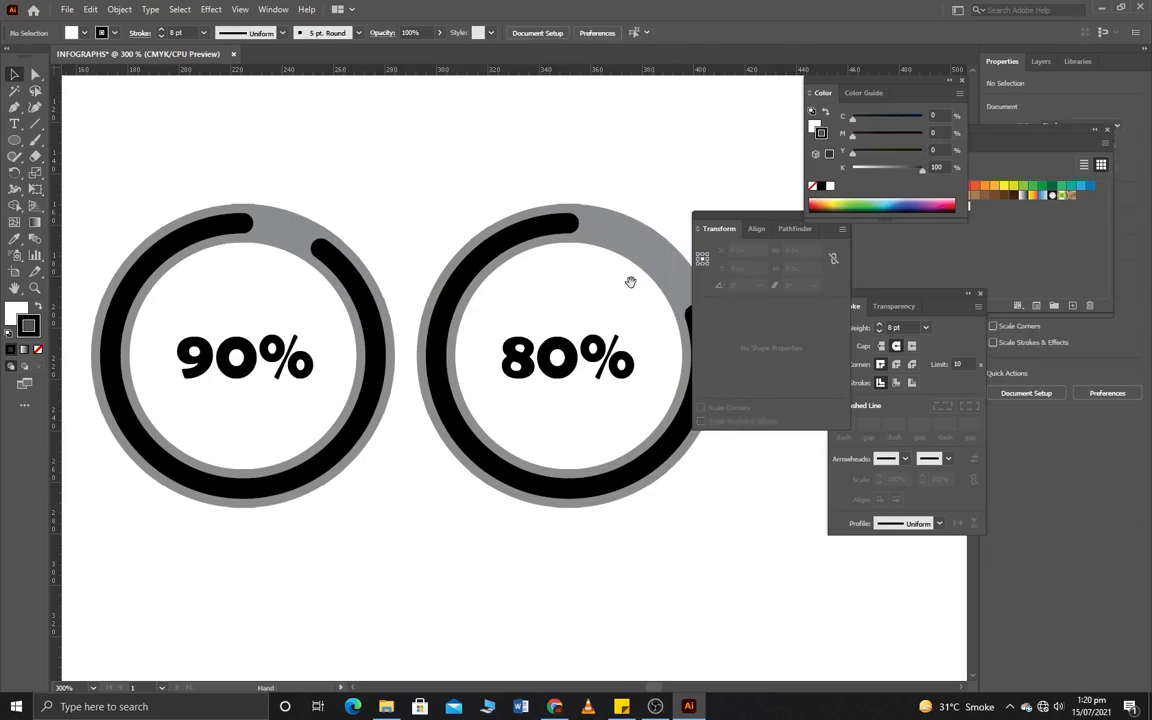
drag(630, 278, 465, 296)
scroll(477, 320, down, 3)
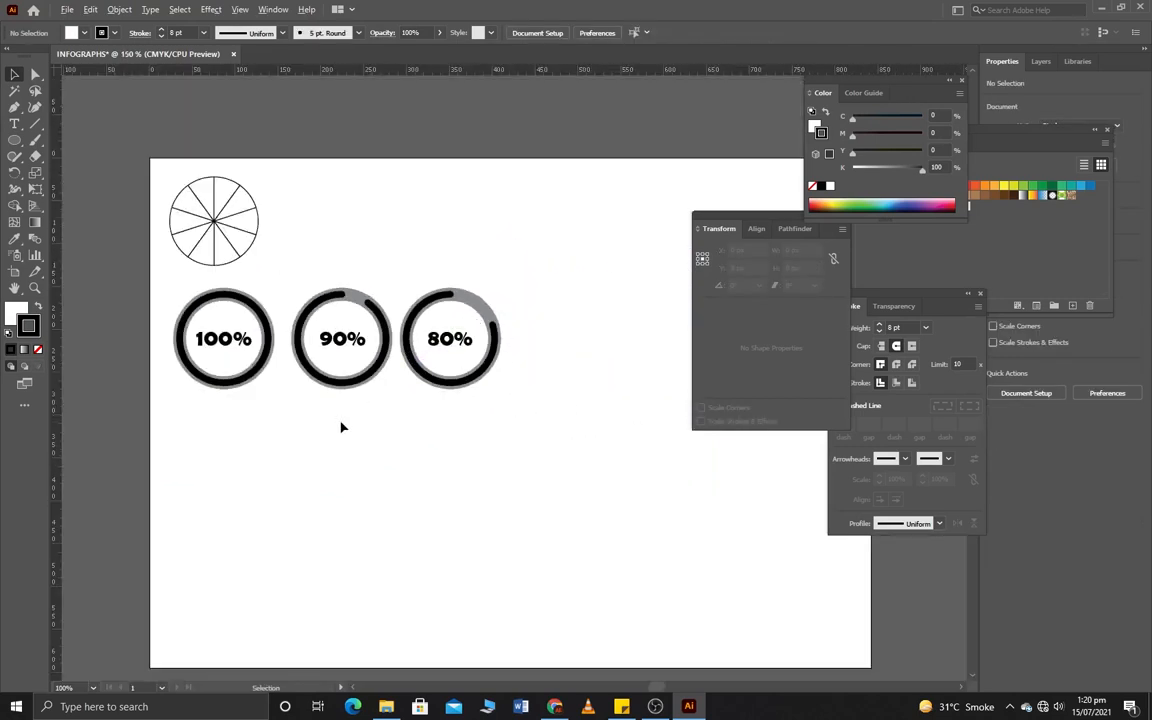
scroll(341, 427, up, 3)
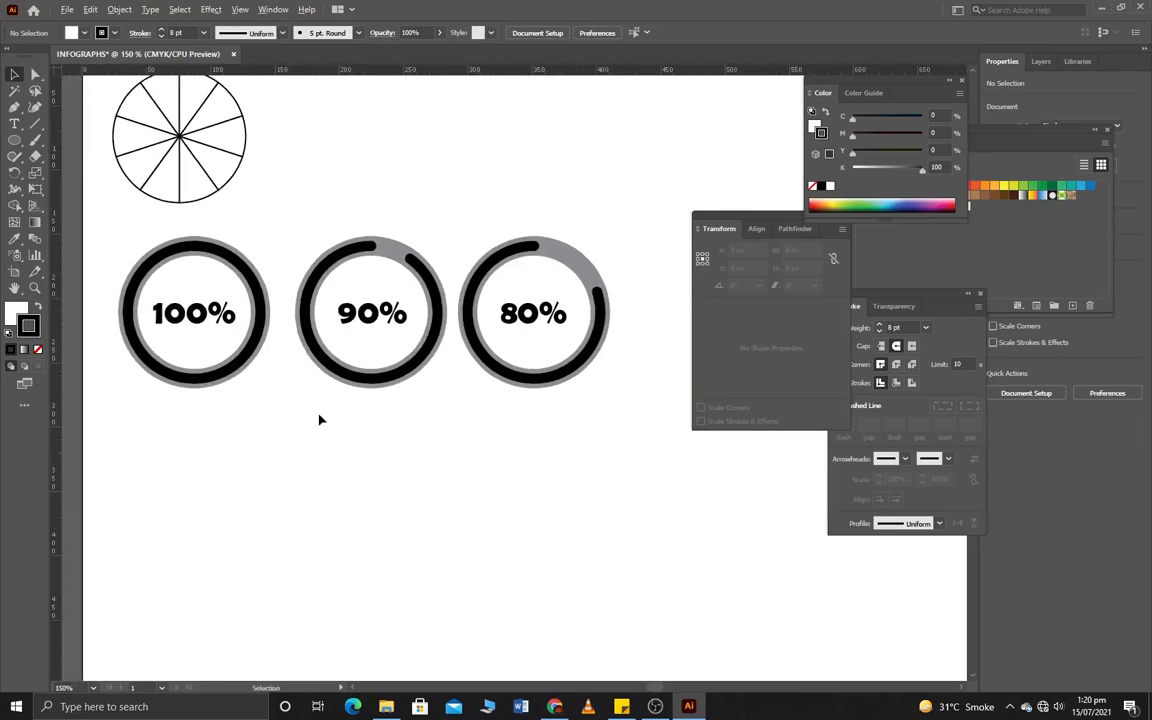
Duplicate the complete 80% ring with its gray backdrop and place the copy below, between the 90% and 80% rings.
scroll(312, 415, up, 2)
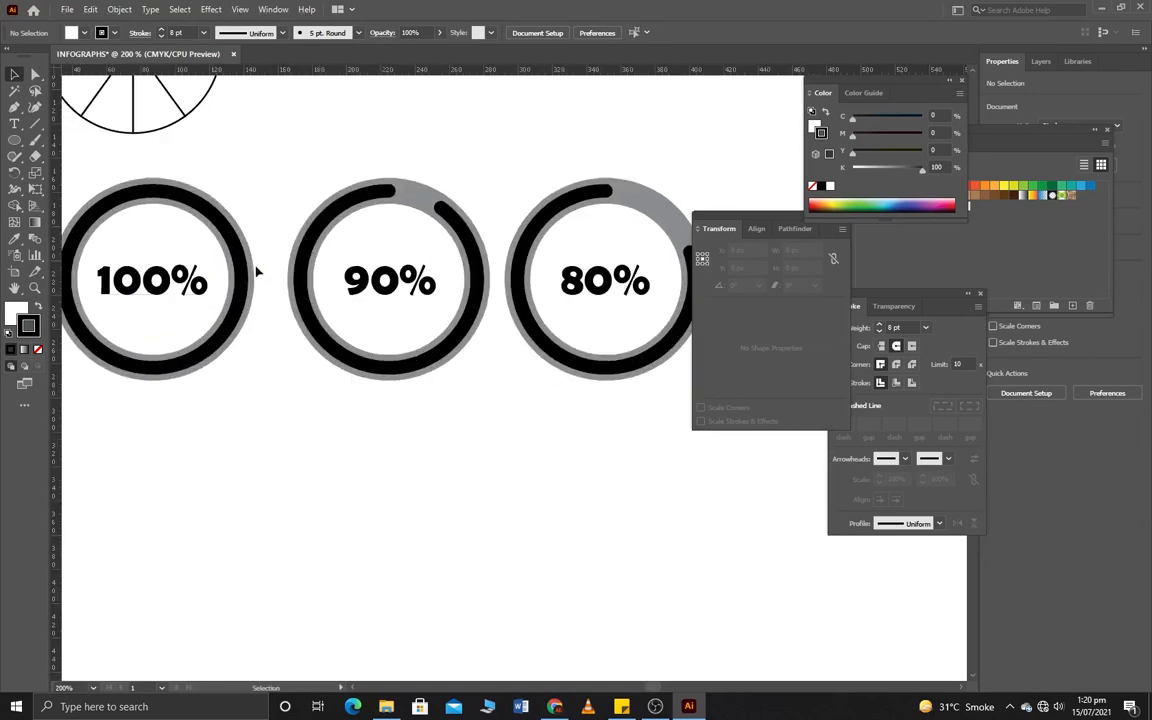
drag(462, 150, 700, 420)
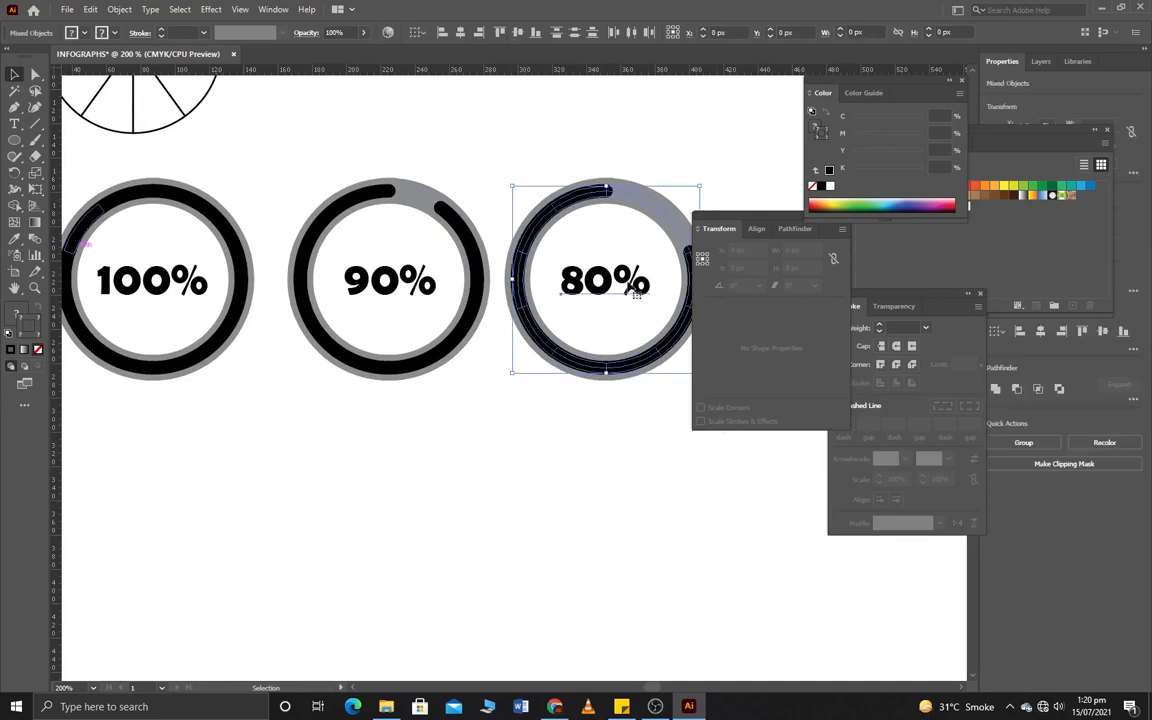
drag(608, 272, 437, 510)
click(578, 429)
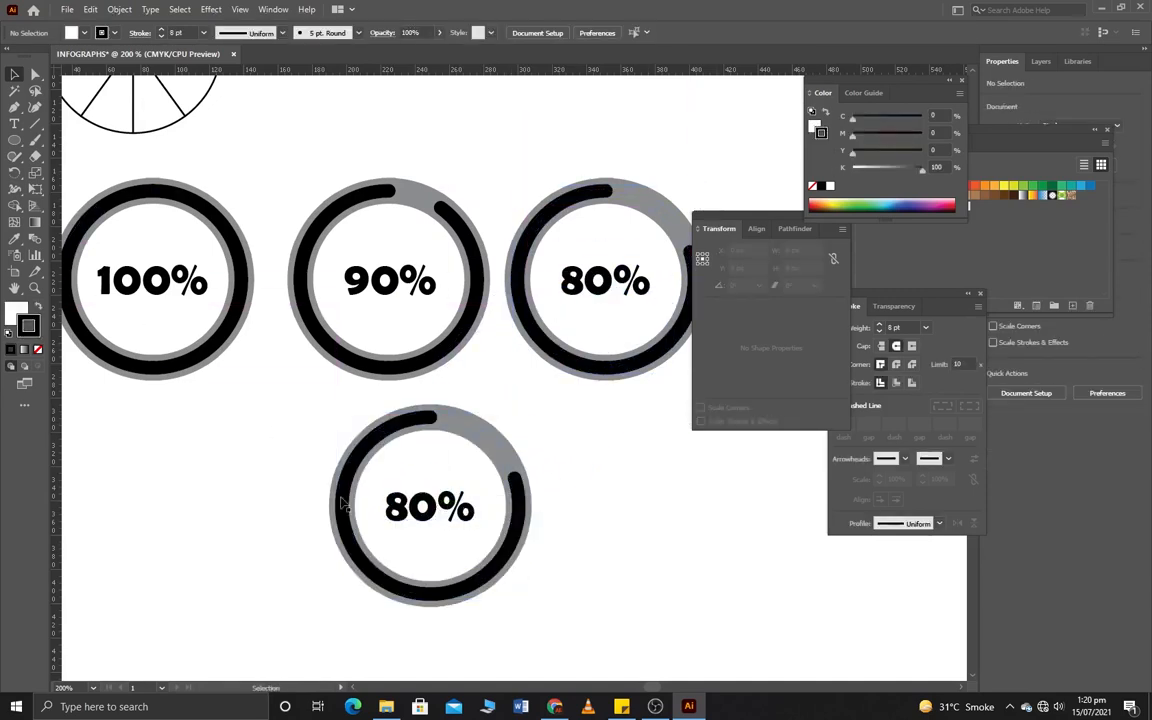
Change the text in the lower copied ring to 10% and nudge it to sit centered in the ring.
click(395, 507)
double_click(407, 507)
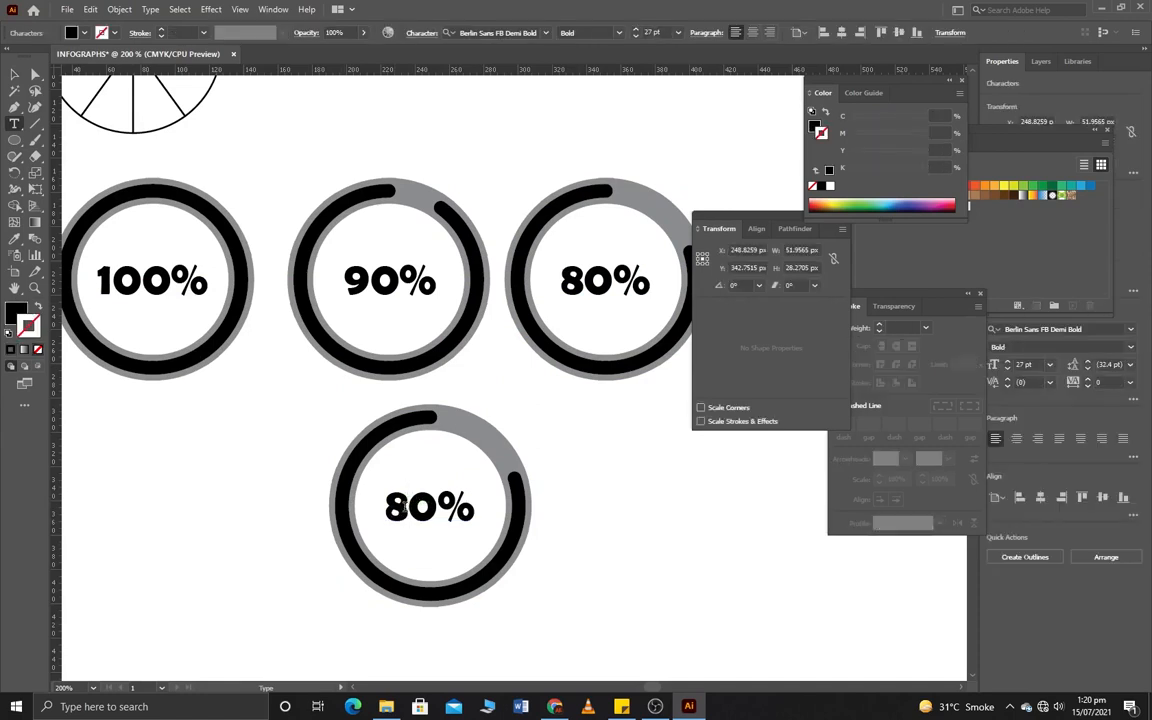
key(BackSpace)
text(1)
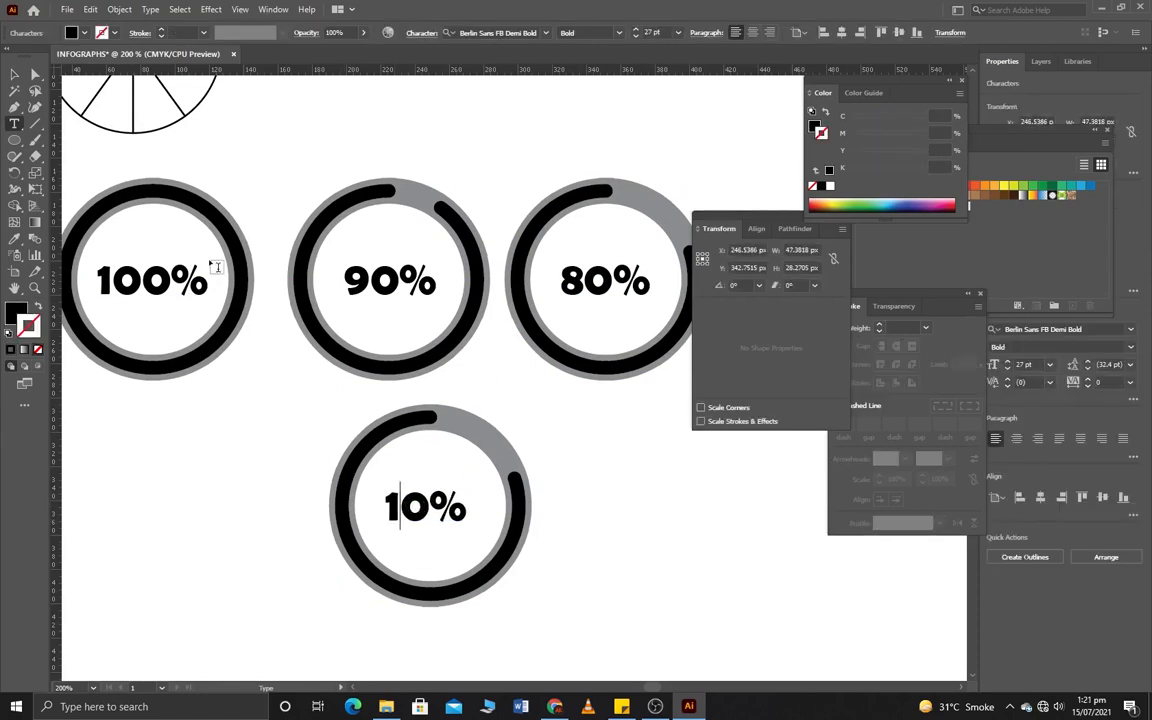
click(15, 73)
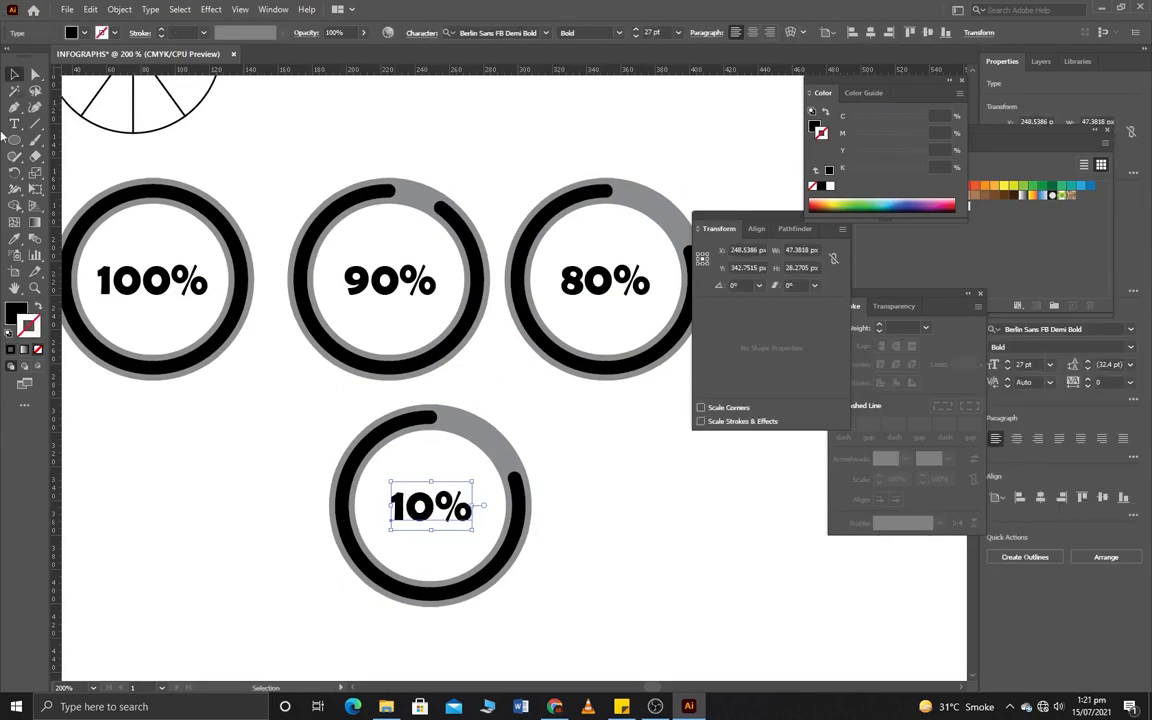
key(Left)
click(232, 166)
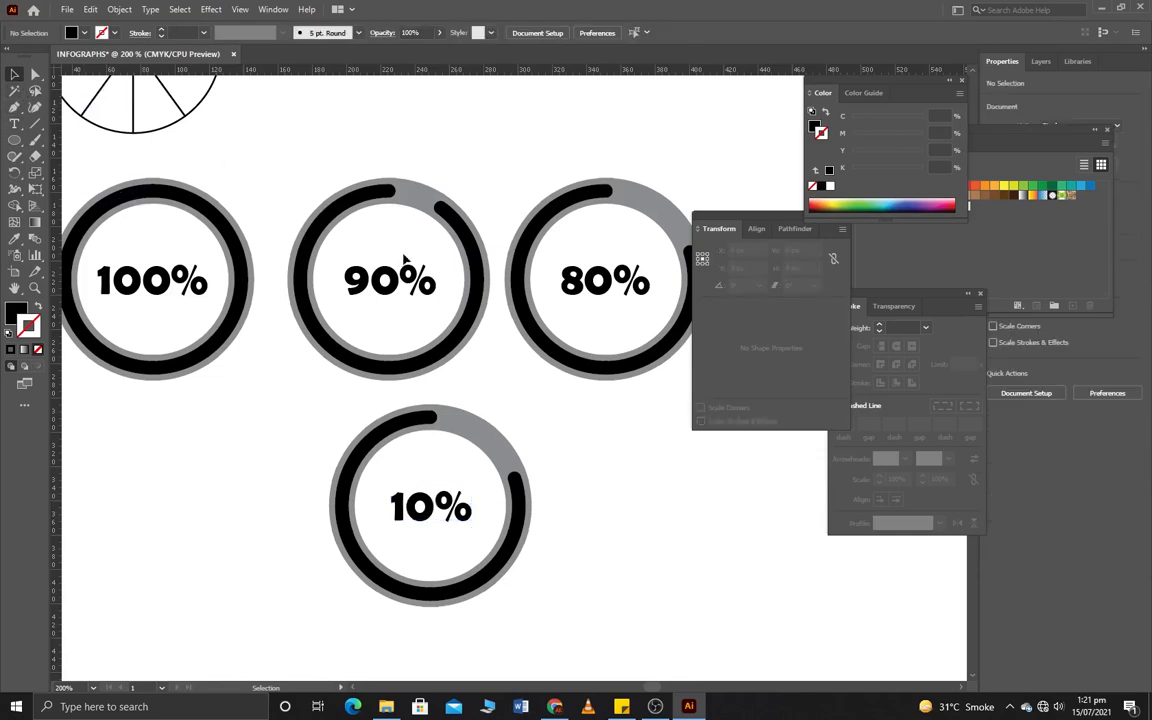
Delete all black arc segments of the 10% ring except the one just counterclockwise from the top.
click(514, 488)
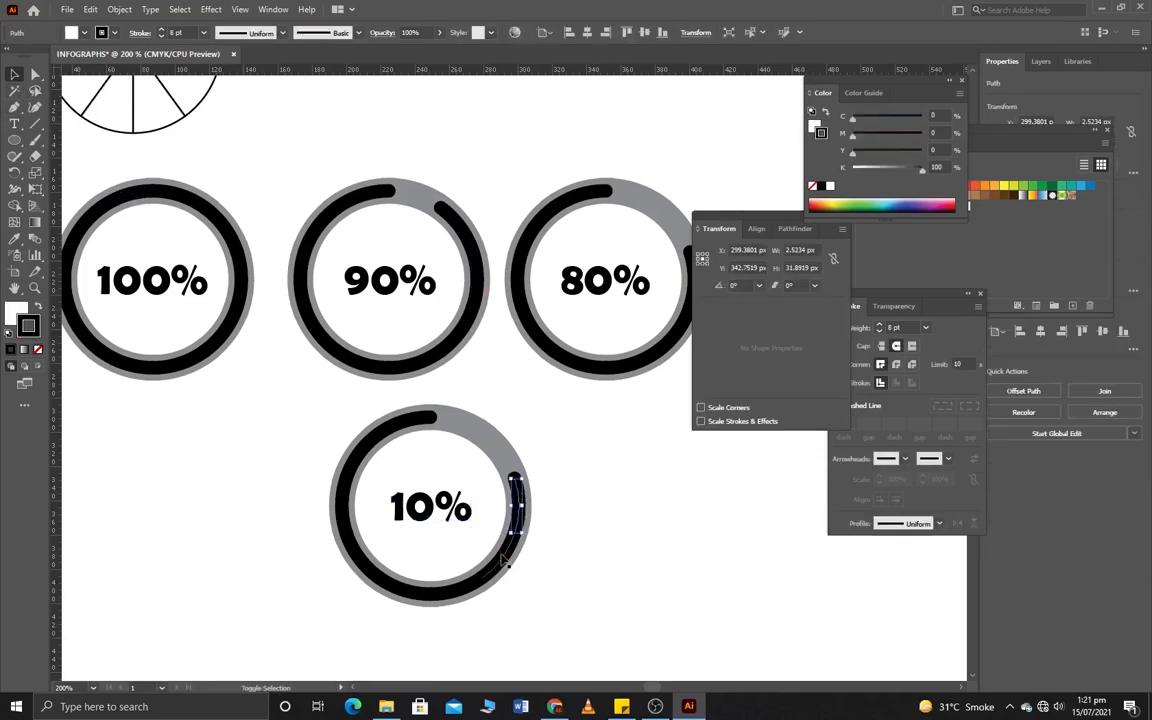
drag(536, 481, 407, 594)
shift+click(341, 519)
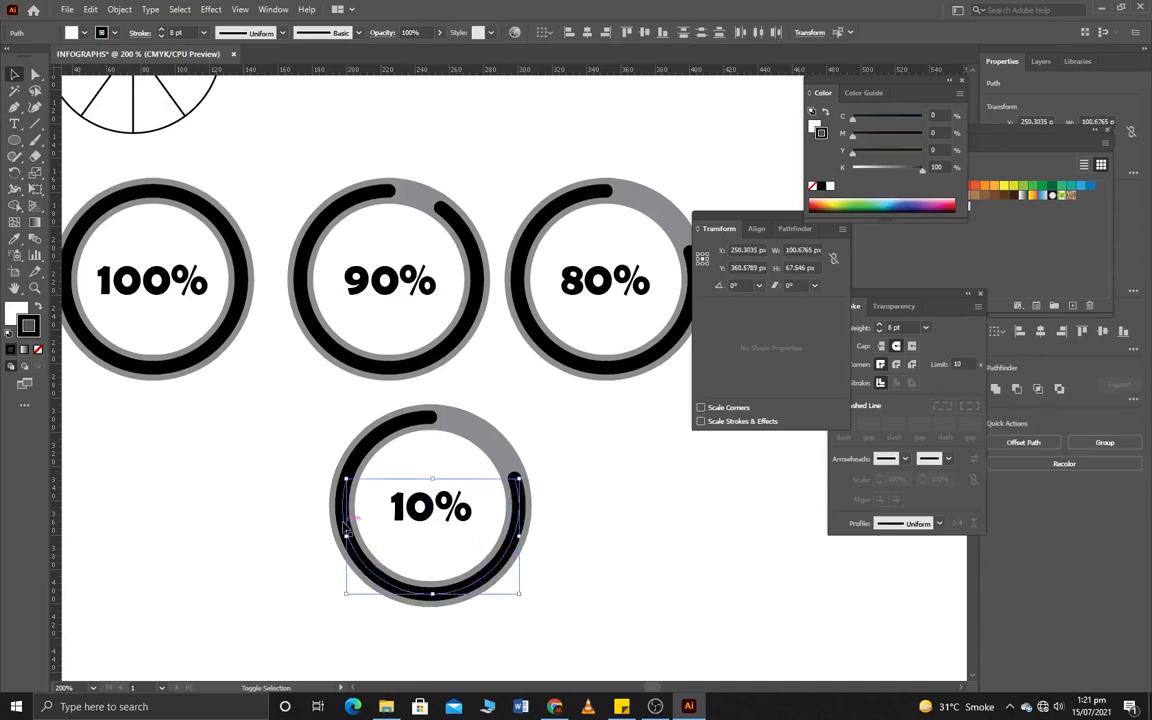
shift+click(355, 466)
key(Delete)
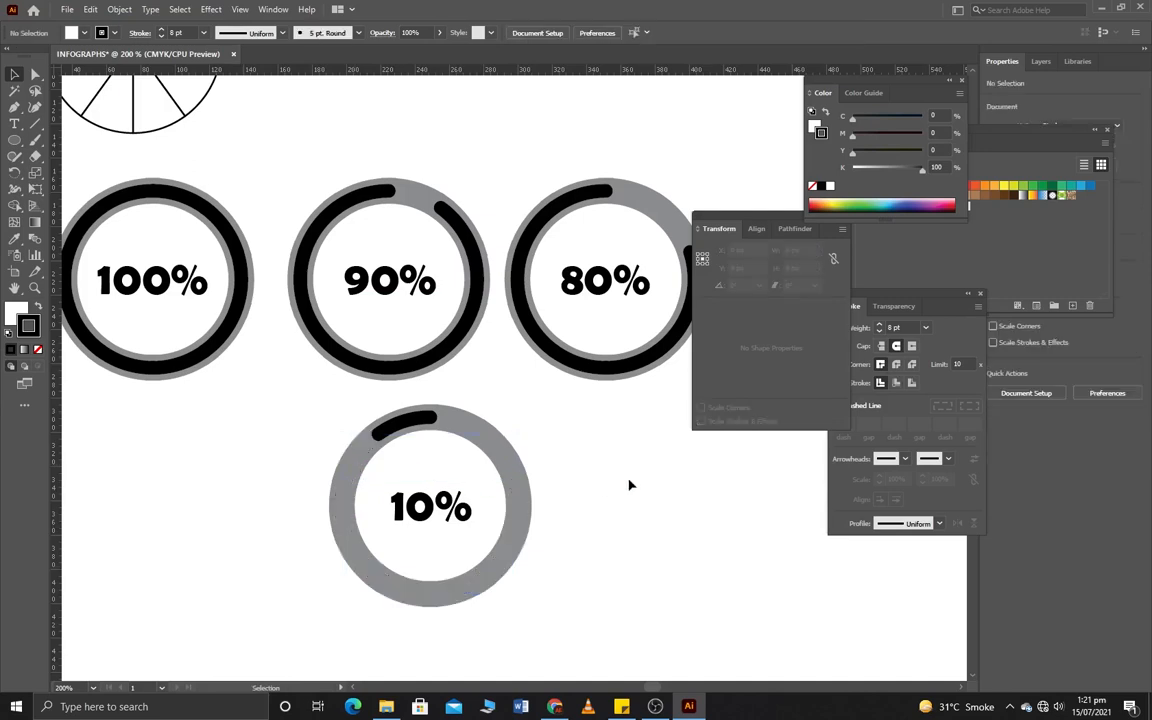
Add the text "thanks for watching !" above the 90% and 80% rings.
scroll(603, 454, down, 1)
drag(599, 452, 496, 417)
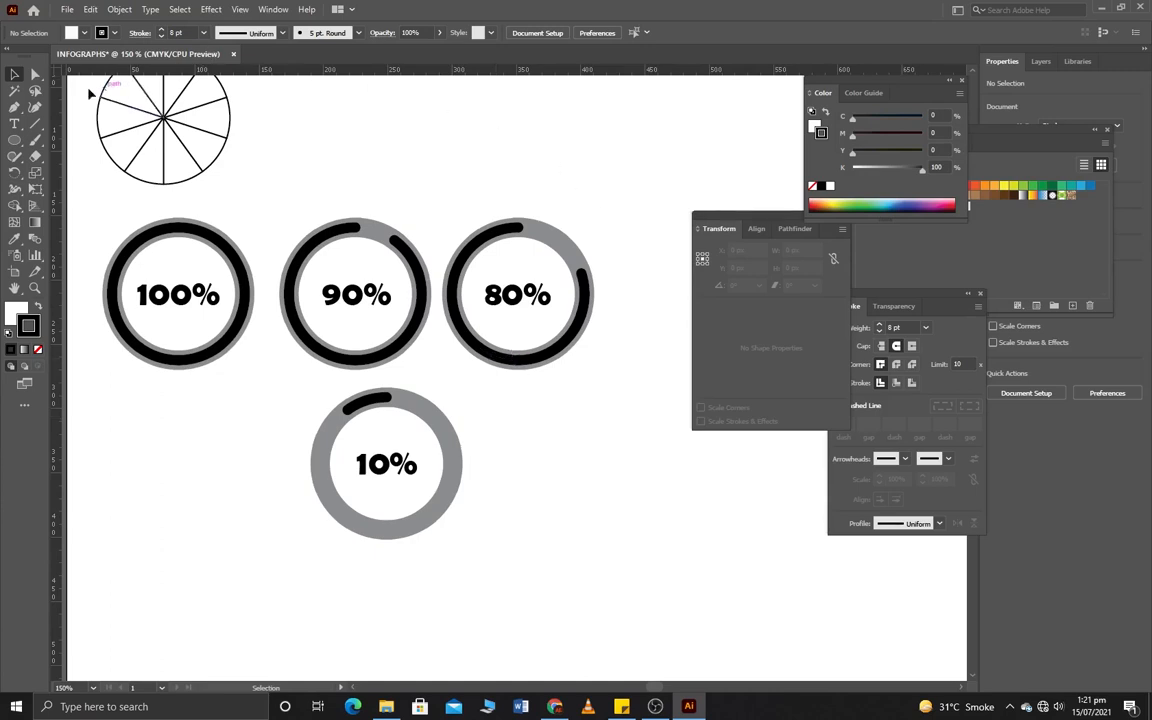
click(14, 124)
click(339, 170)
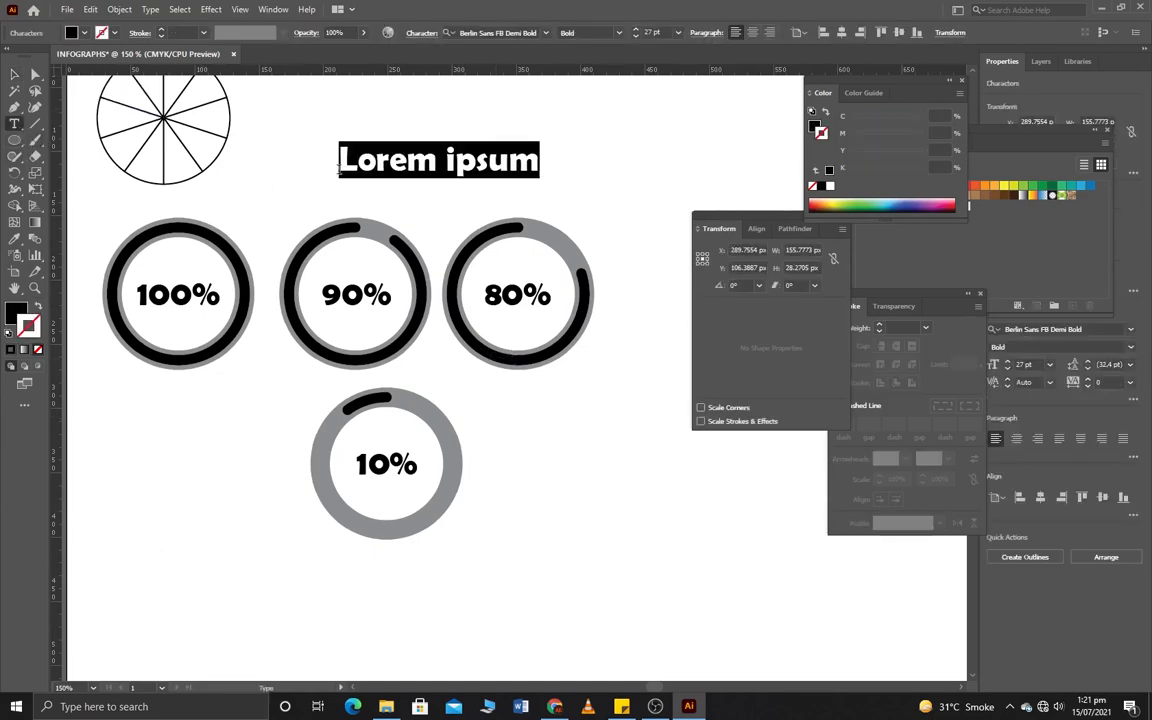
text(thn)
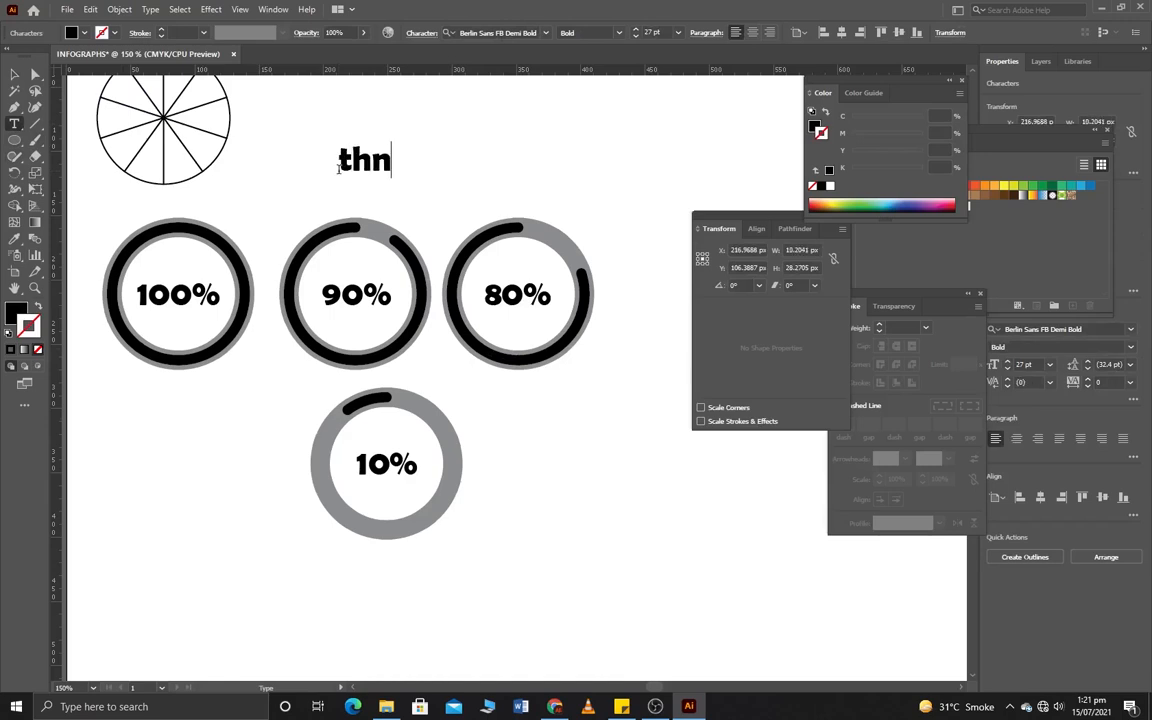
key(BackSpace)
text(ank)
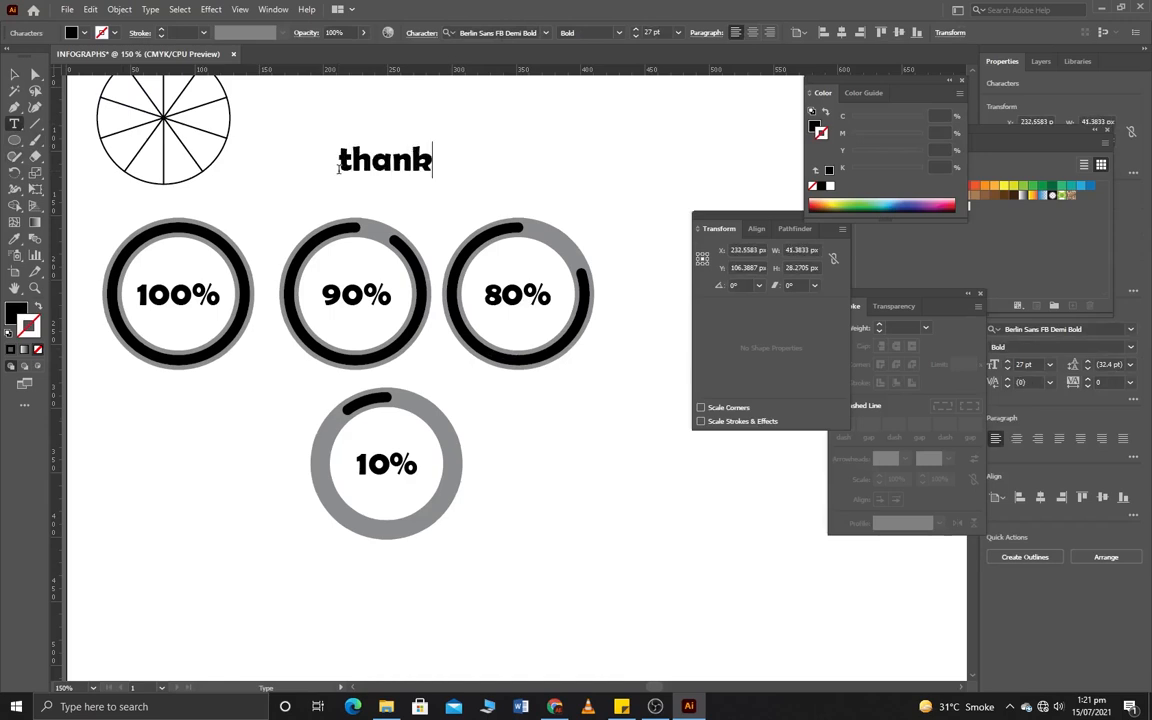
text(s for wa)
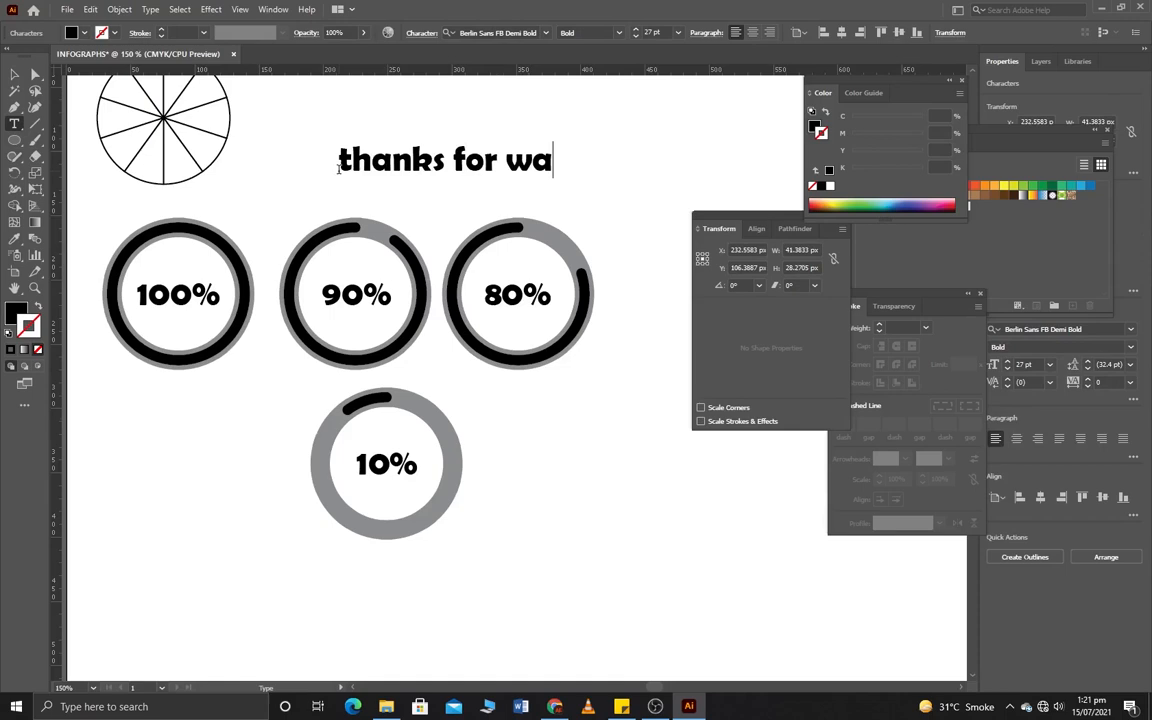
text(tching)
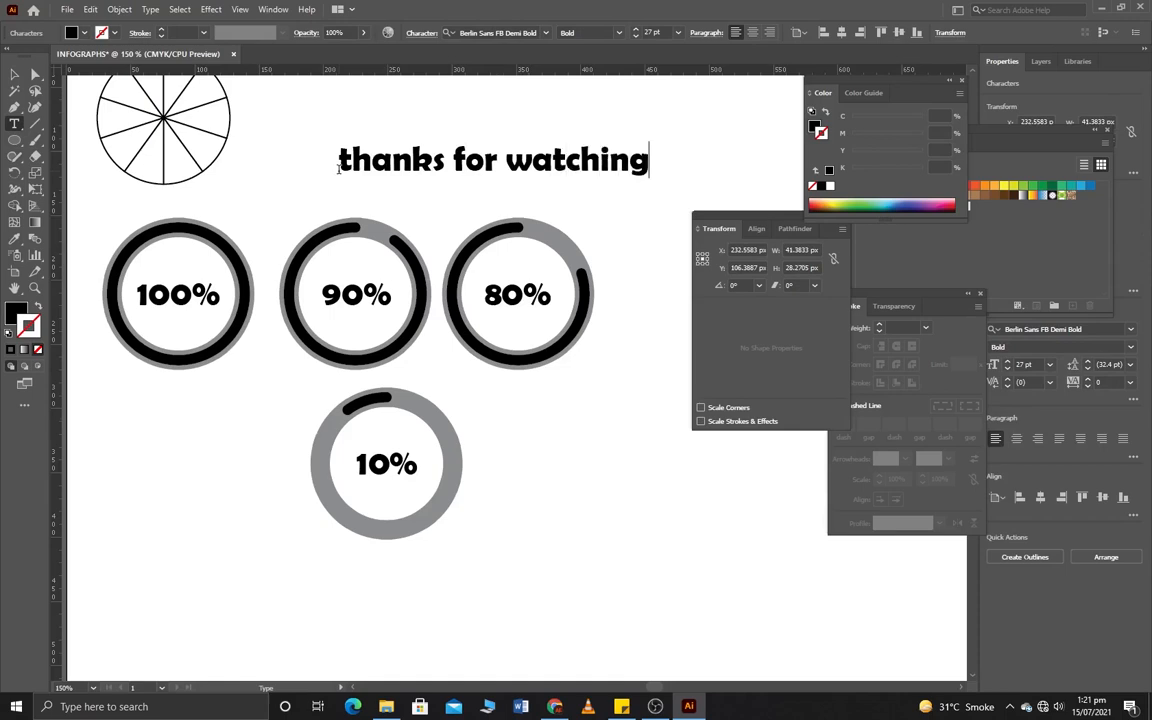
key(BackSpace)
text(g !)
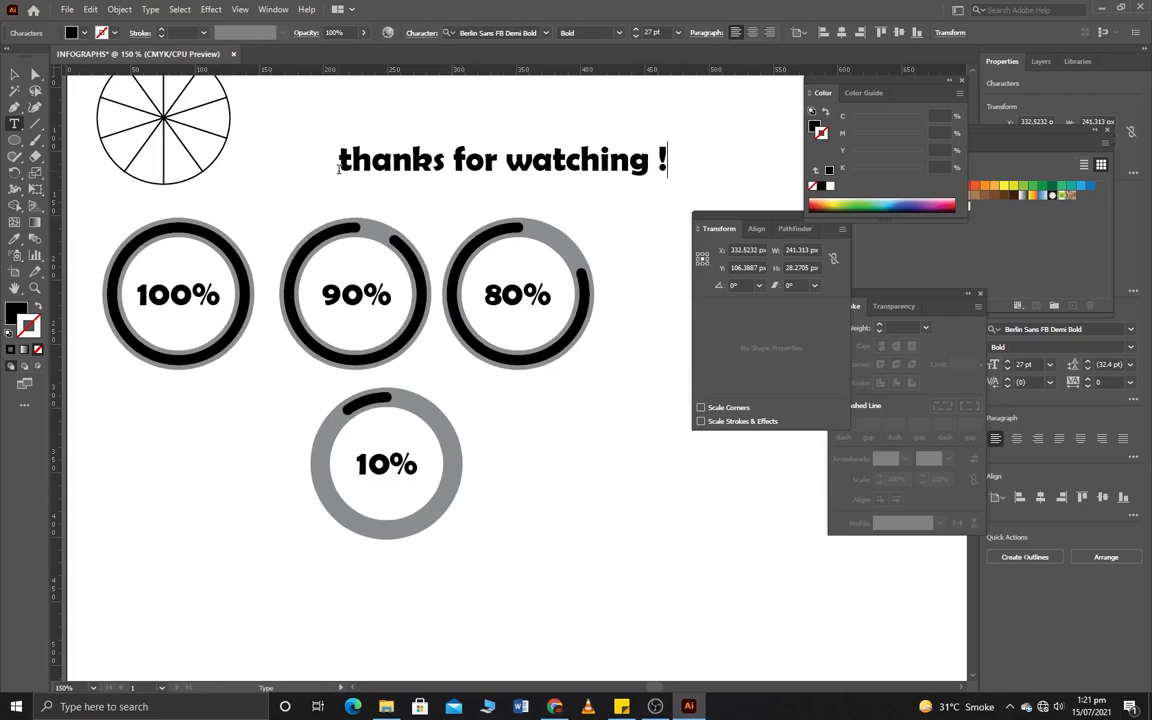